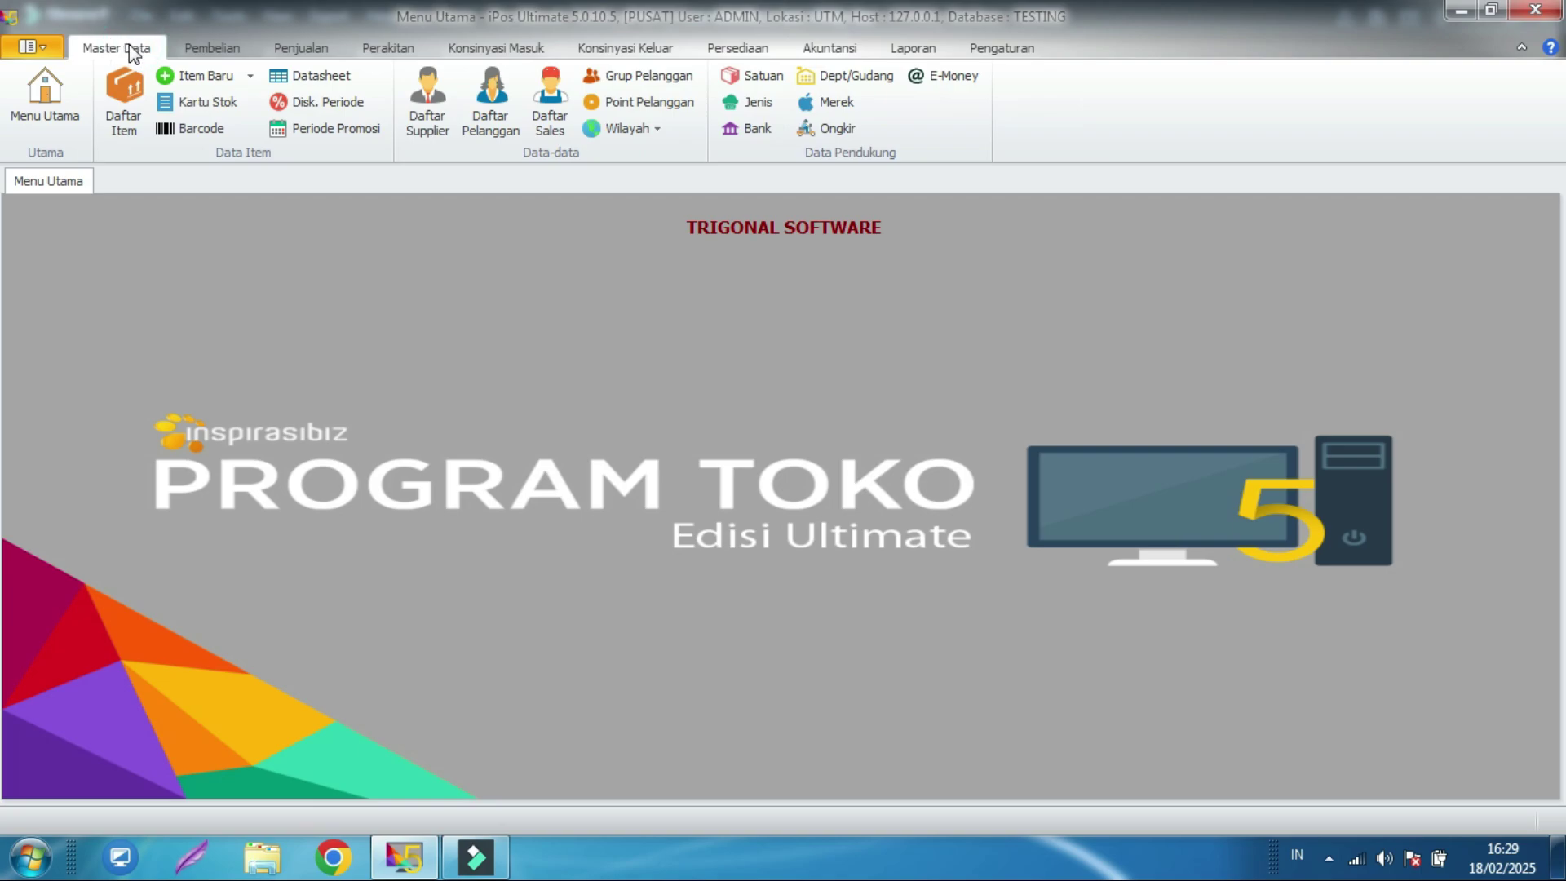
# - From Master Data > Daftar Item, start a new item with type Barang (INV) and focus Kode Item
pyautogui.click(122, 49)
pyautogui.click(123, 93)
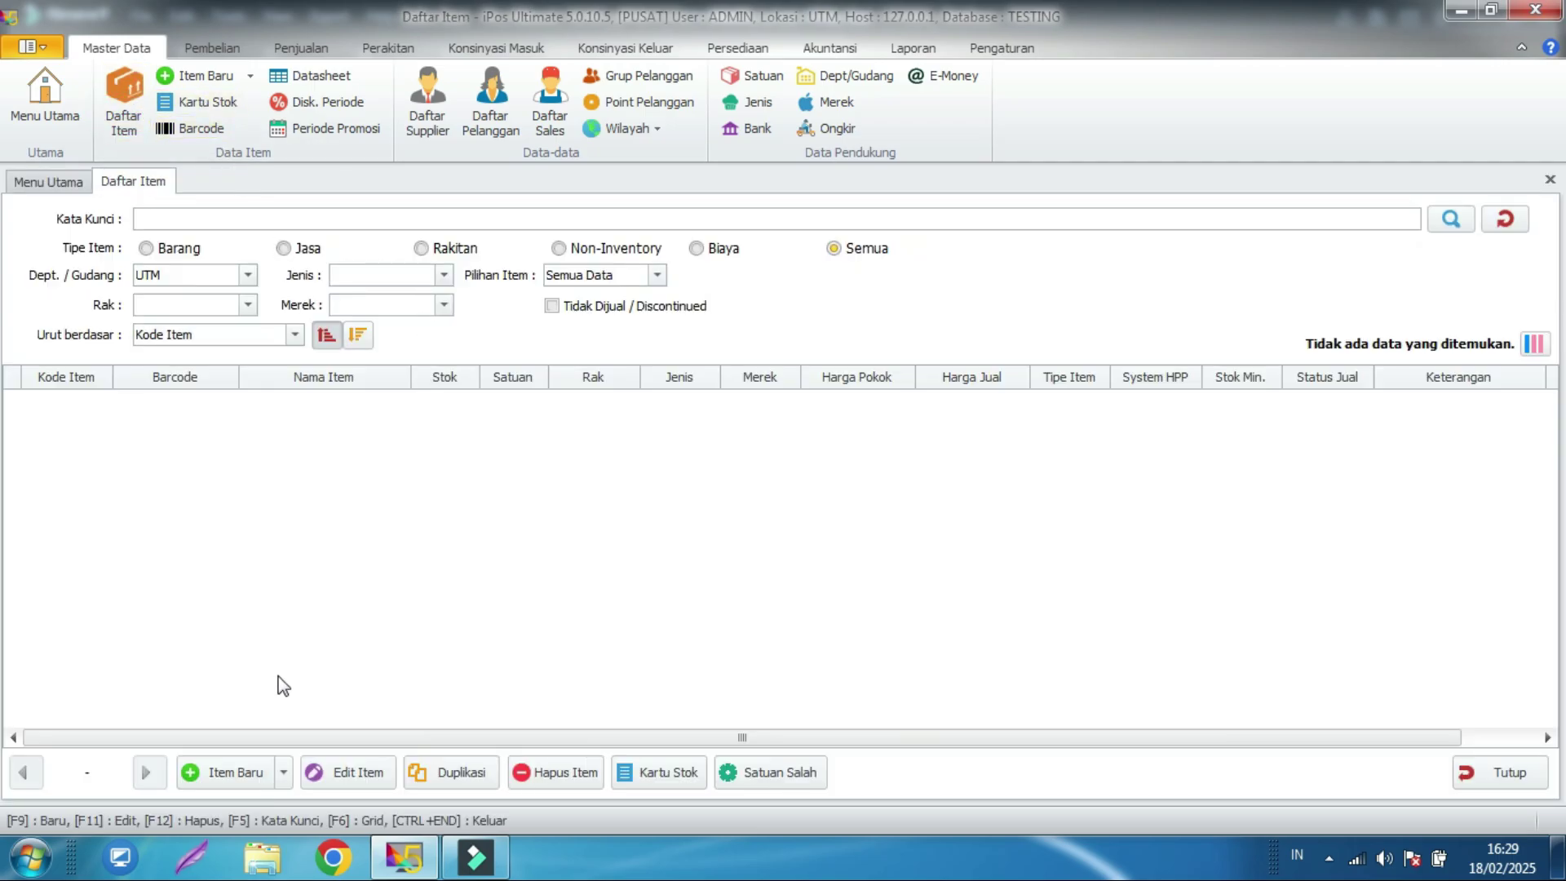
pyautogui.click(234, 775)
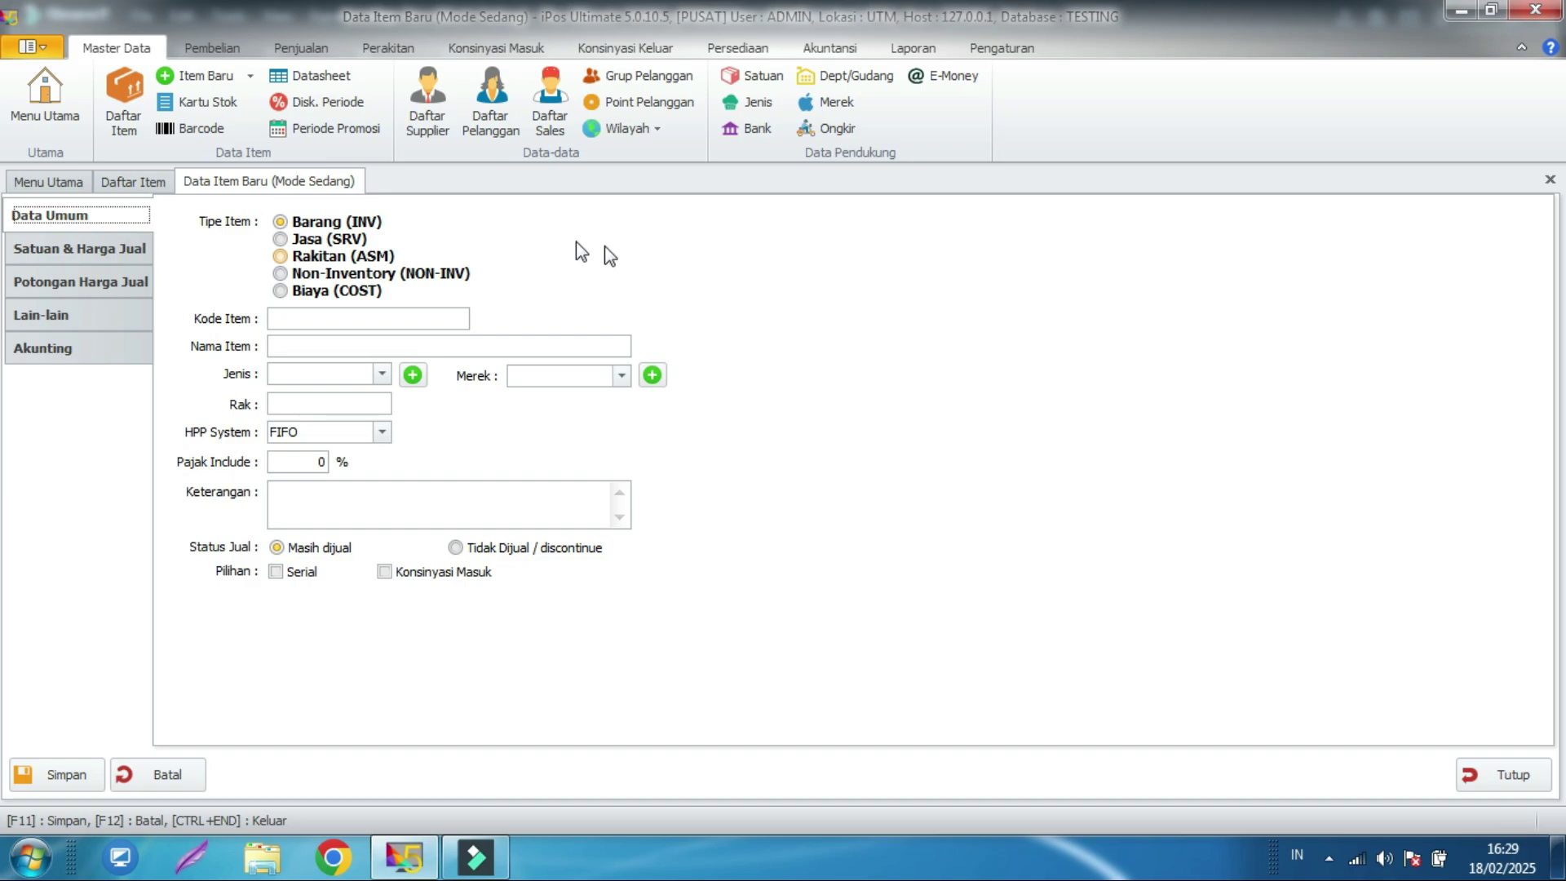
pyautogui.click(344, 225)
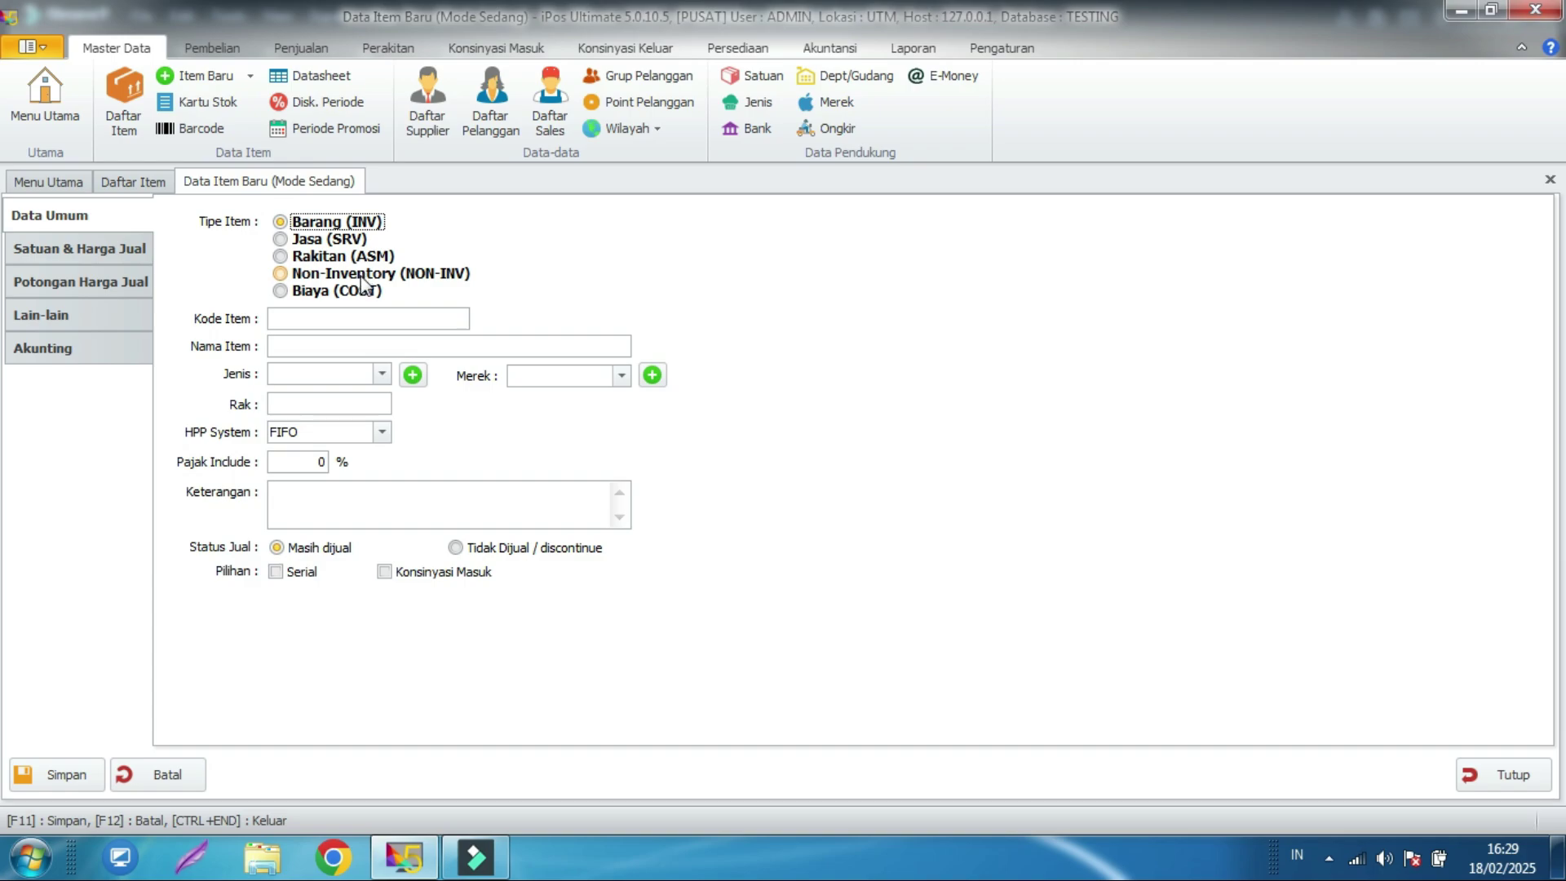
pyautogui.click(414, 320)
# - Enter item code A0001, name Air Mineral Botol, and kind MNM
pyautogui.write('A0001')
pyautogui.click(342, 353)
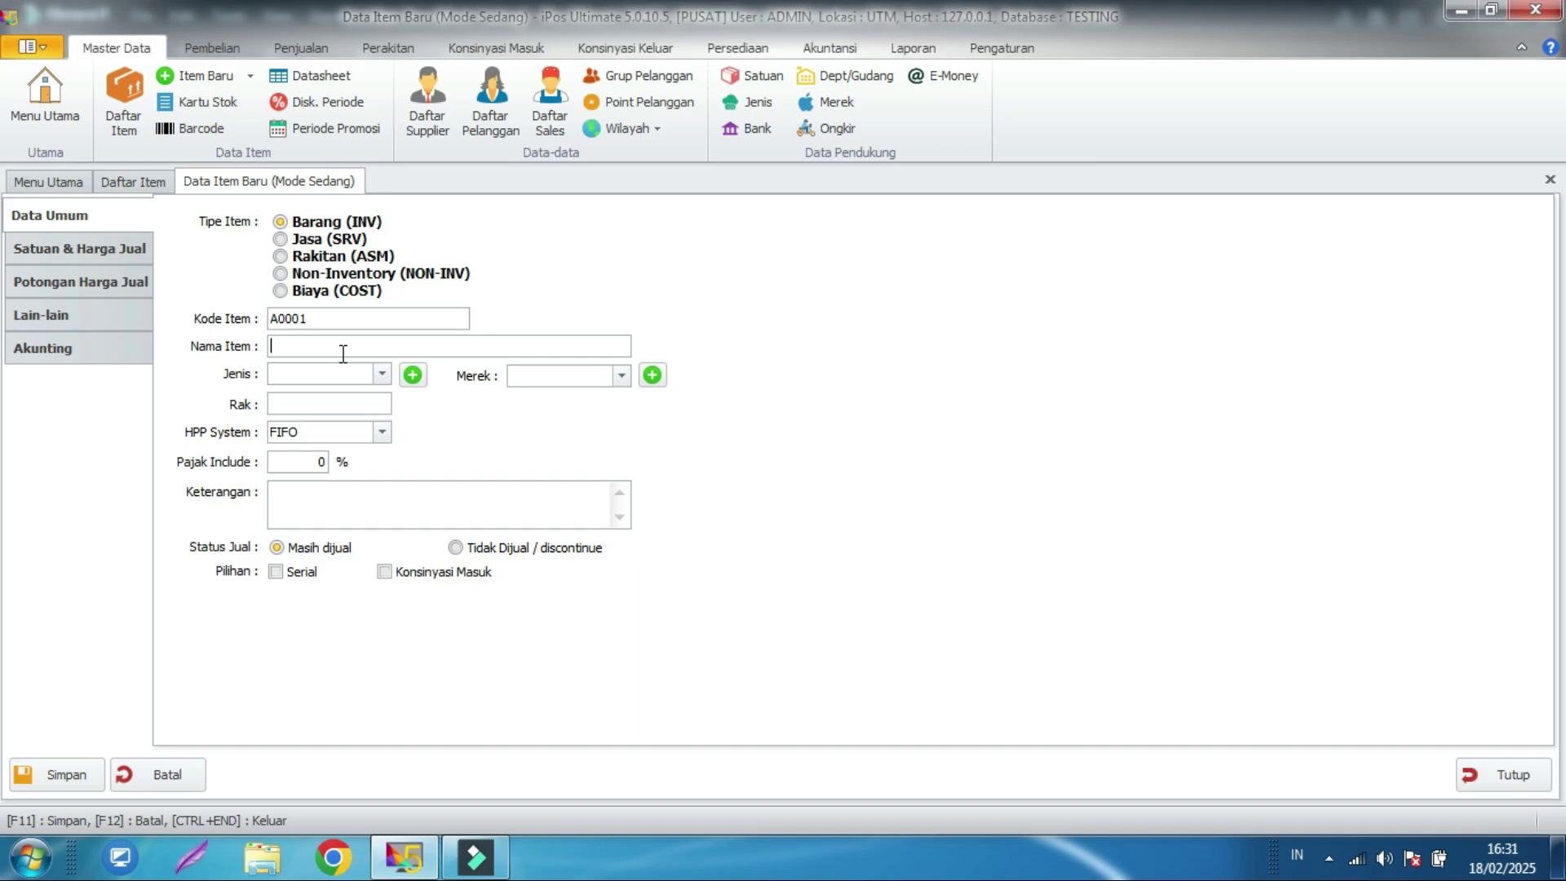
pyautogui.write('Air Mineral Botol')
pyautogui.click(382, 375)
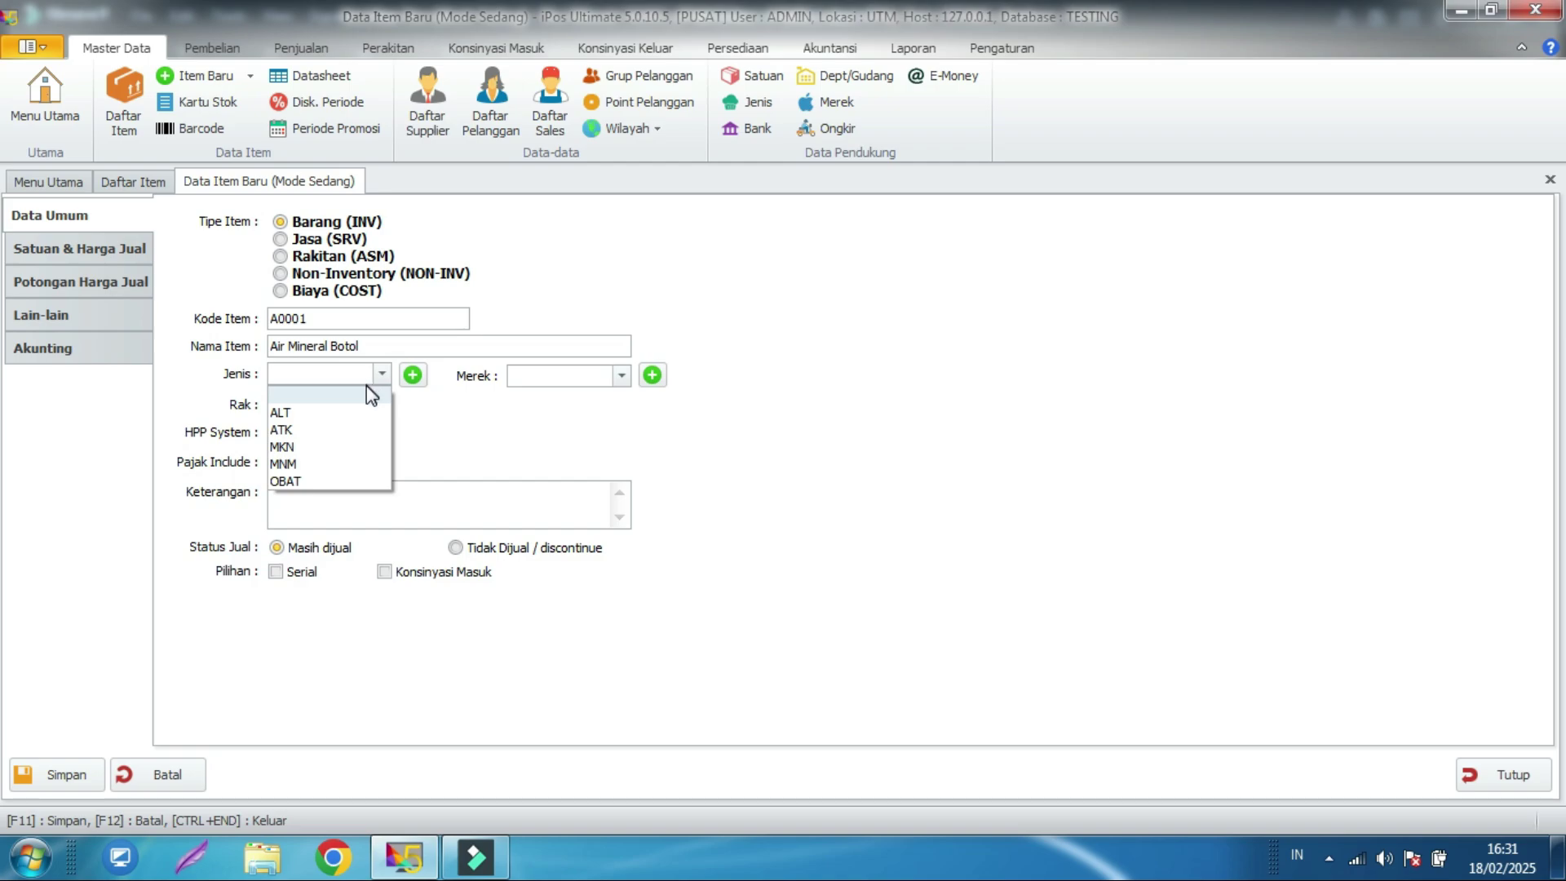
pyautogui.click(333, 462)
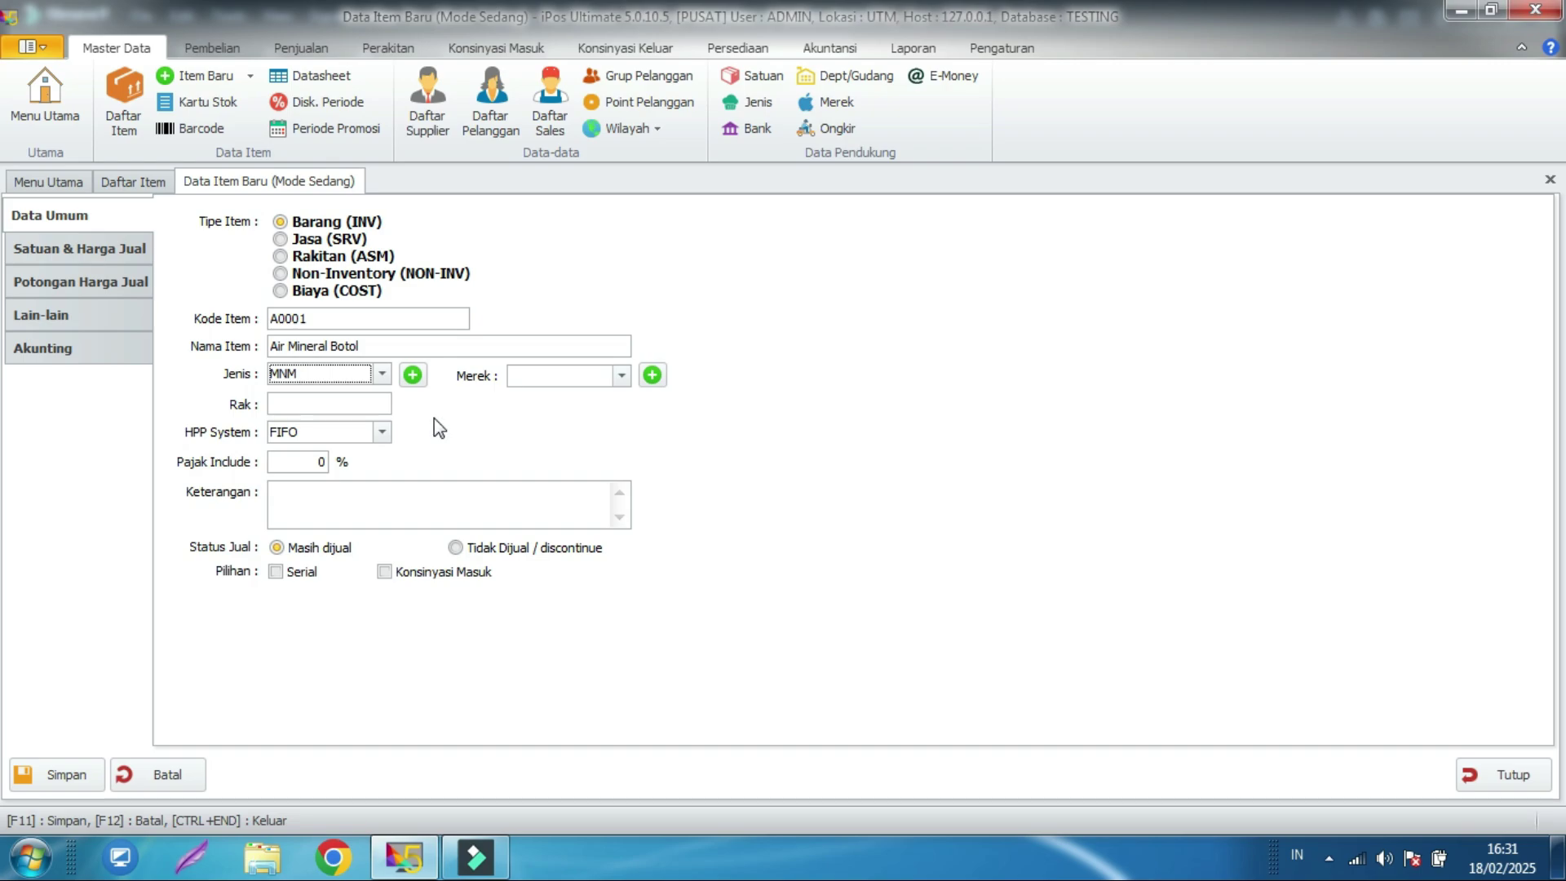
pyautogui.click(414, 376)
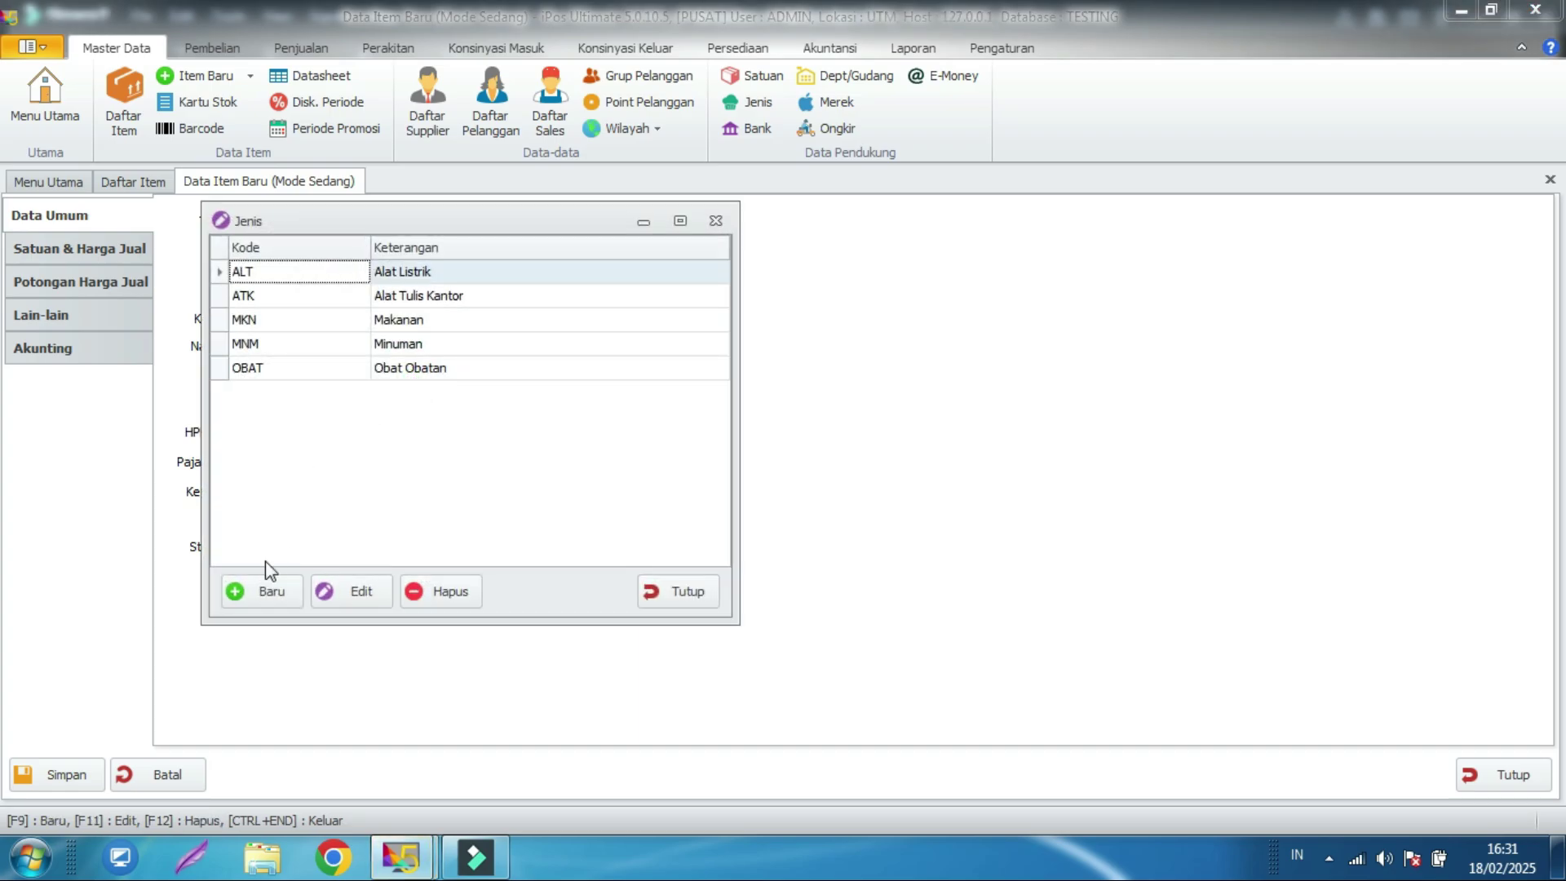
pyautogui.click(257, 594)
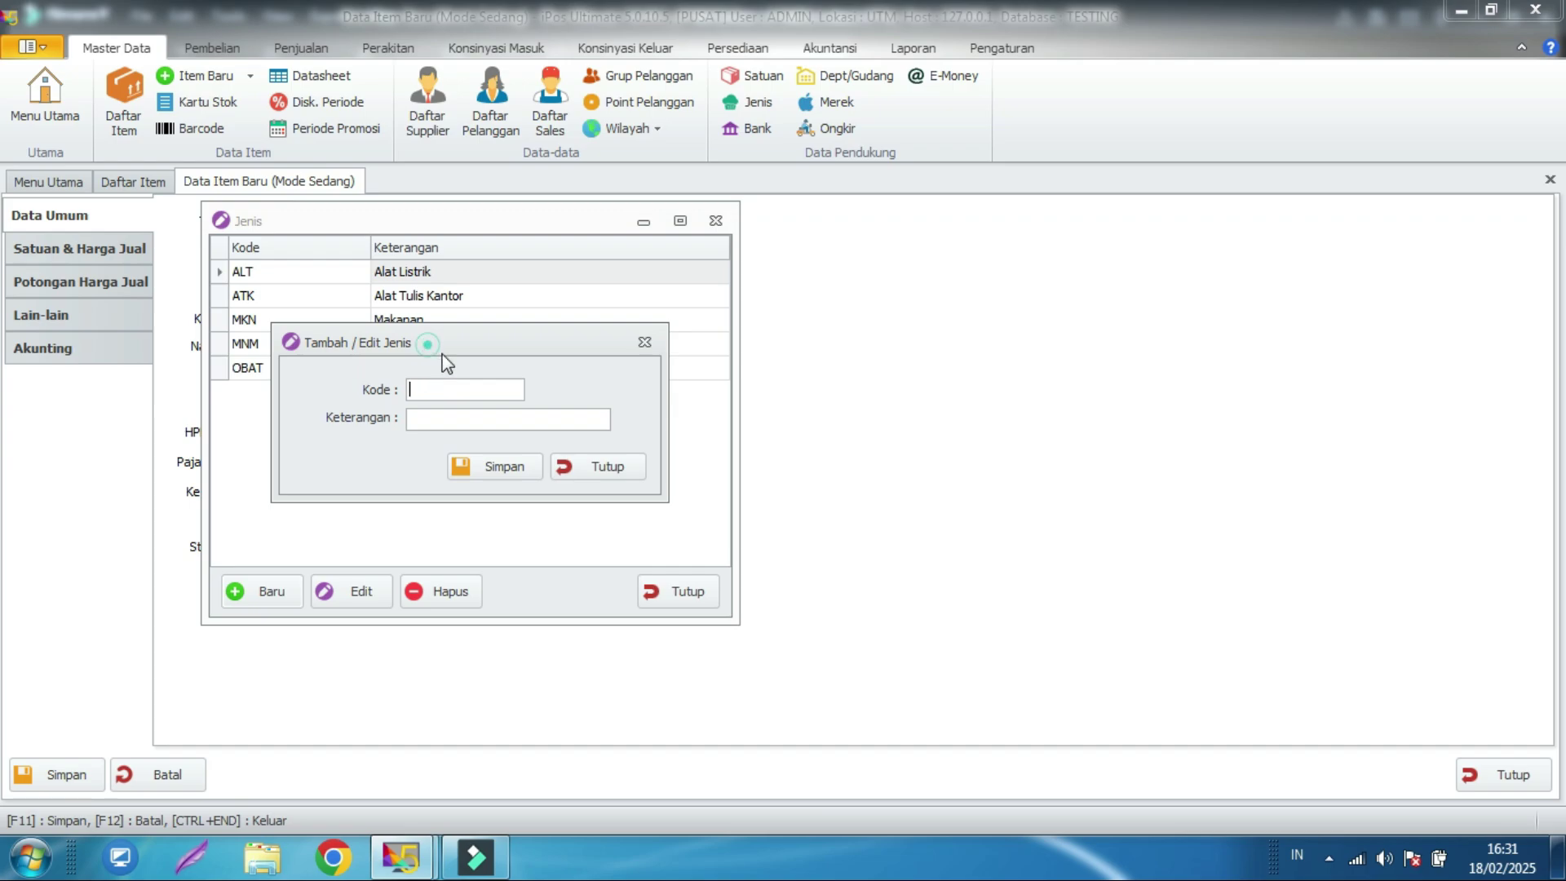
pyautogui.moveTo(427, 343); pyautogui.dragTo(467, 380)
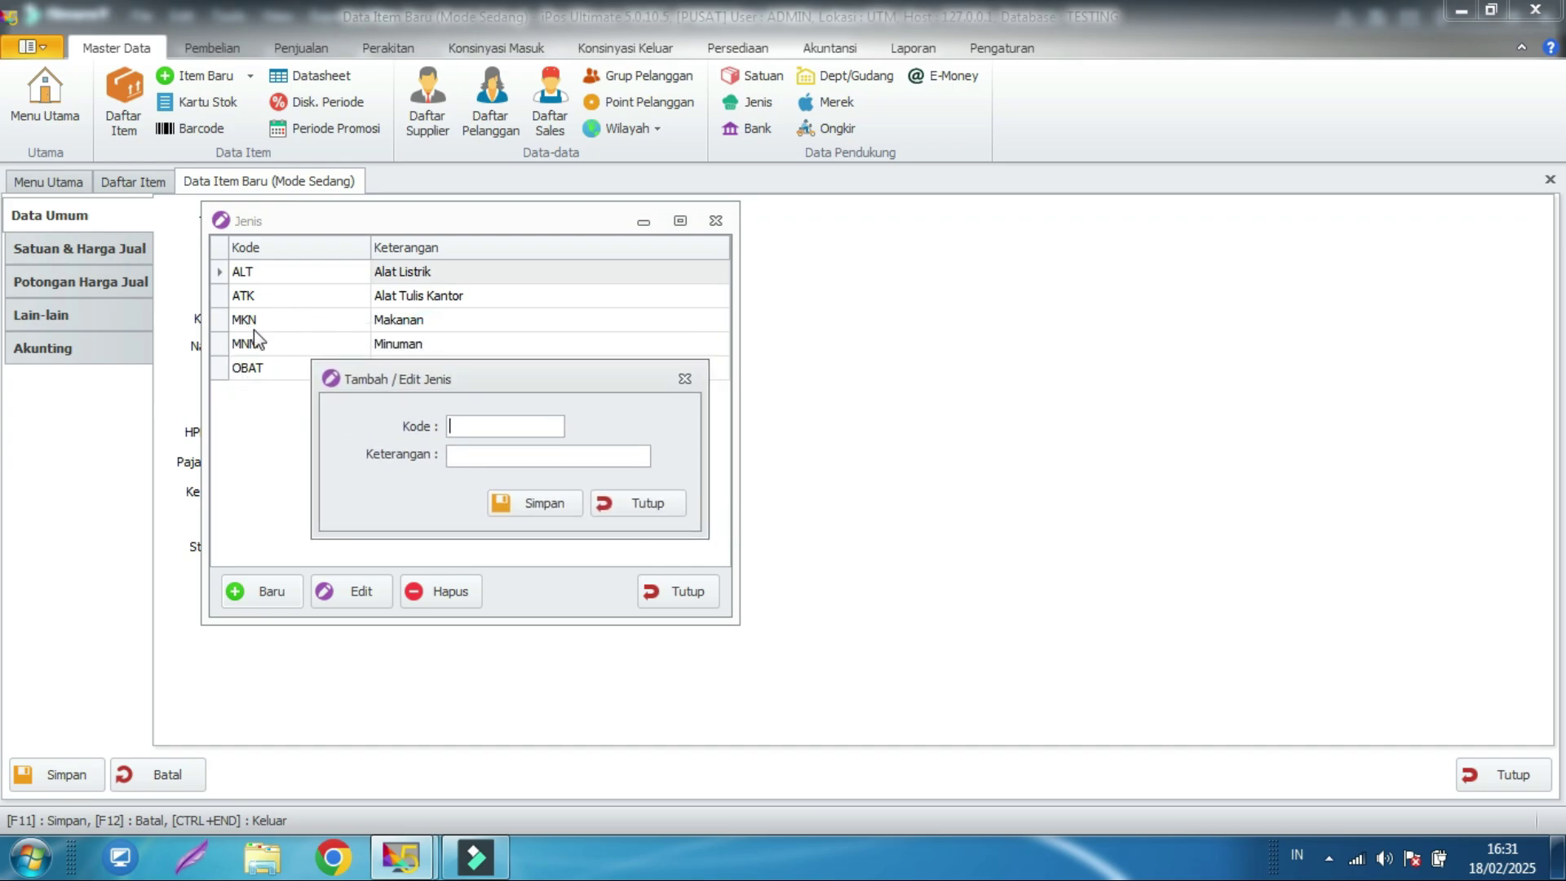
pyautogui.click(470, 424)
pyautogui.click(454, 453)
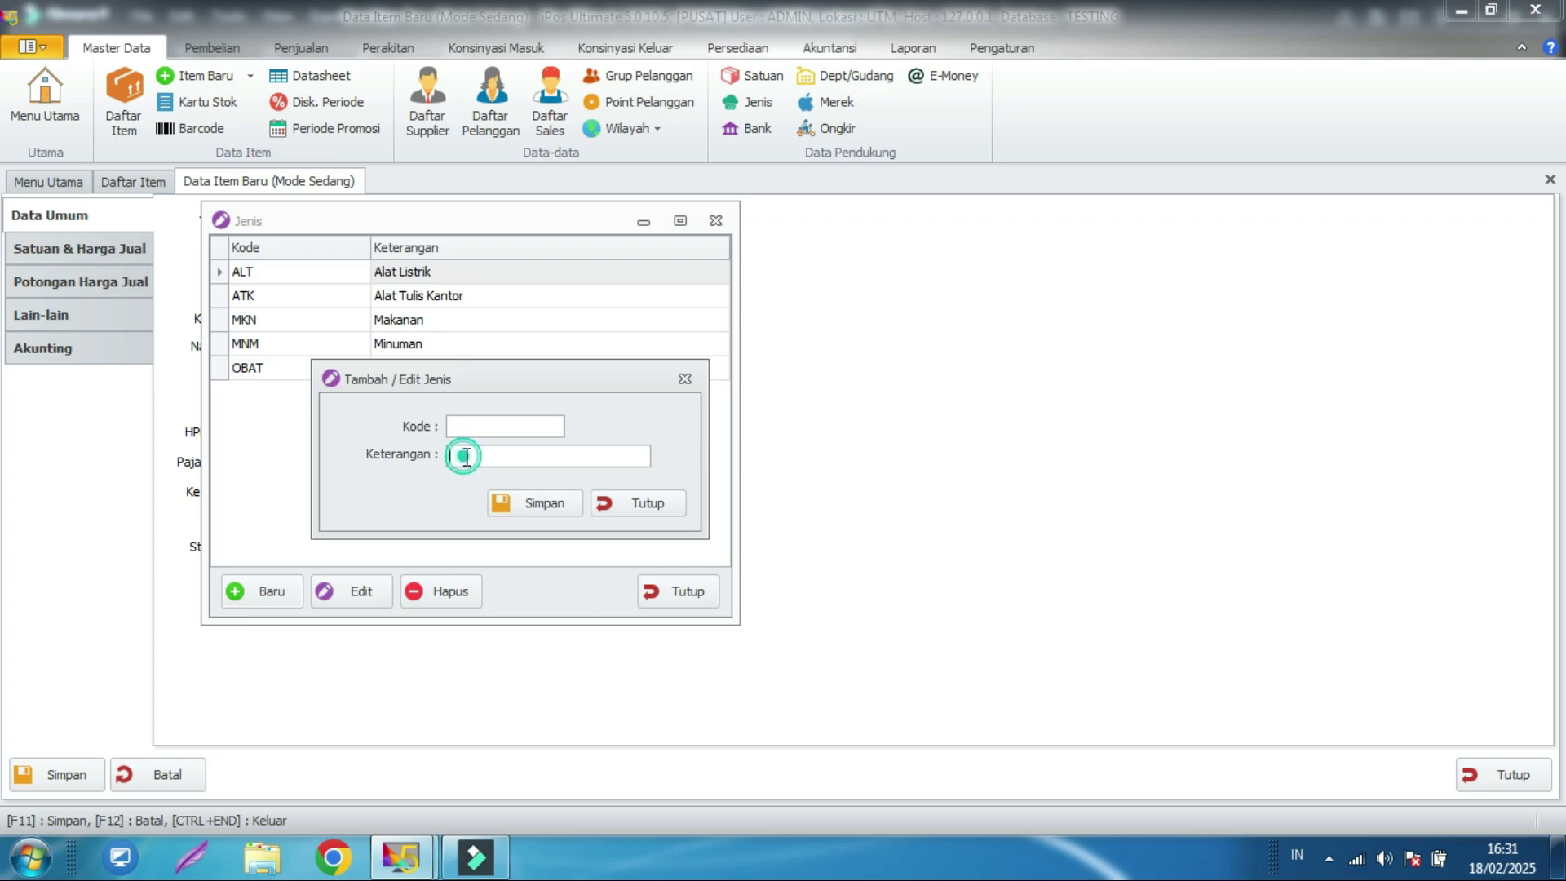
pyautogui.click(642, 503)
pyautogui.click(530, 469)
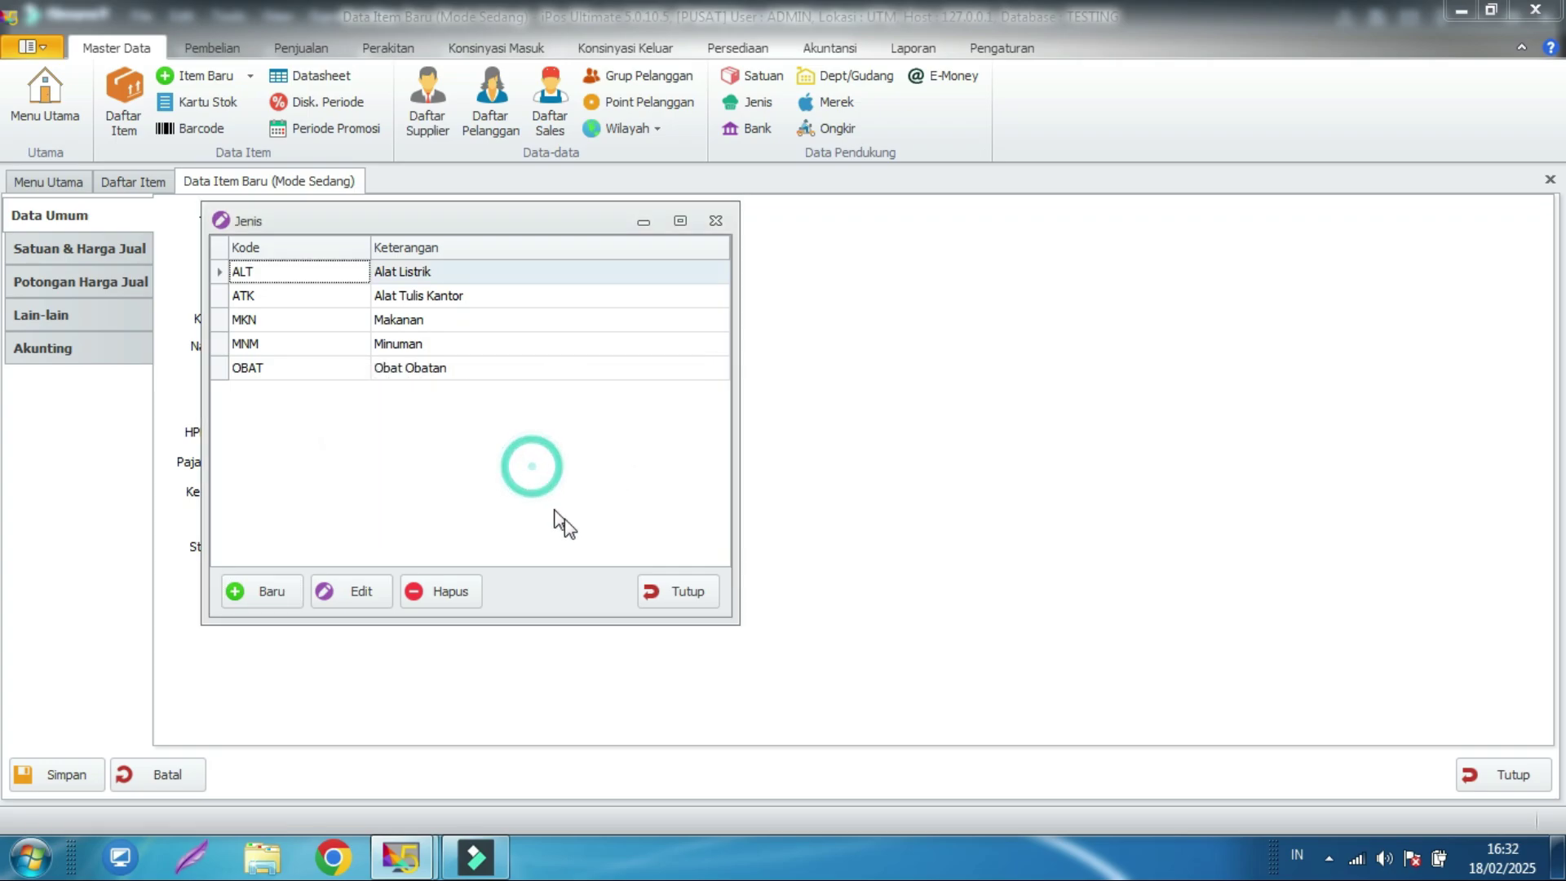
pyautogui.click(678, 590)
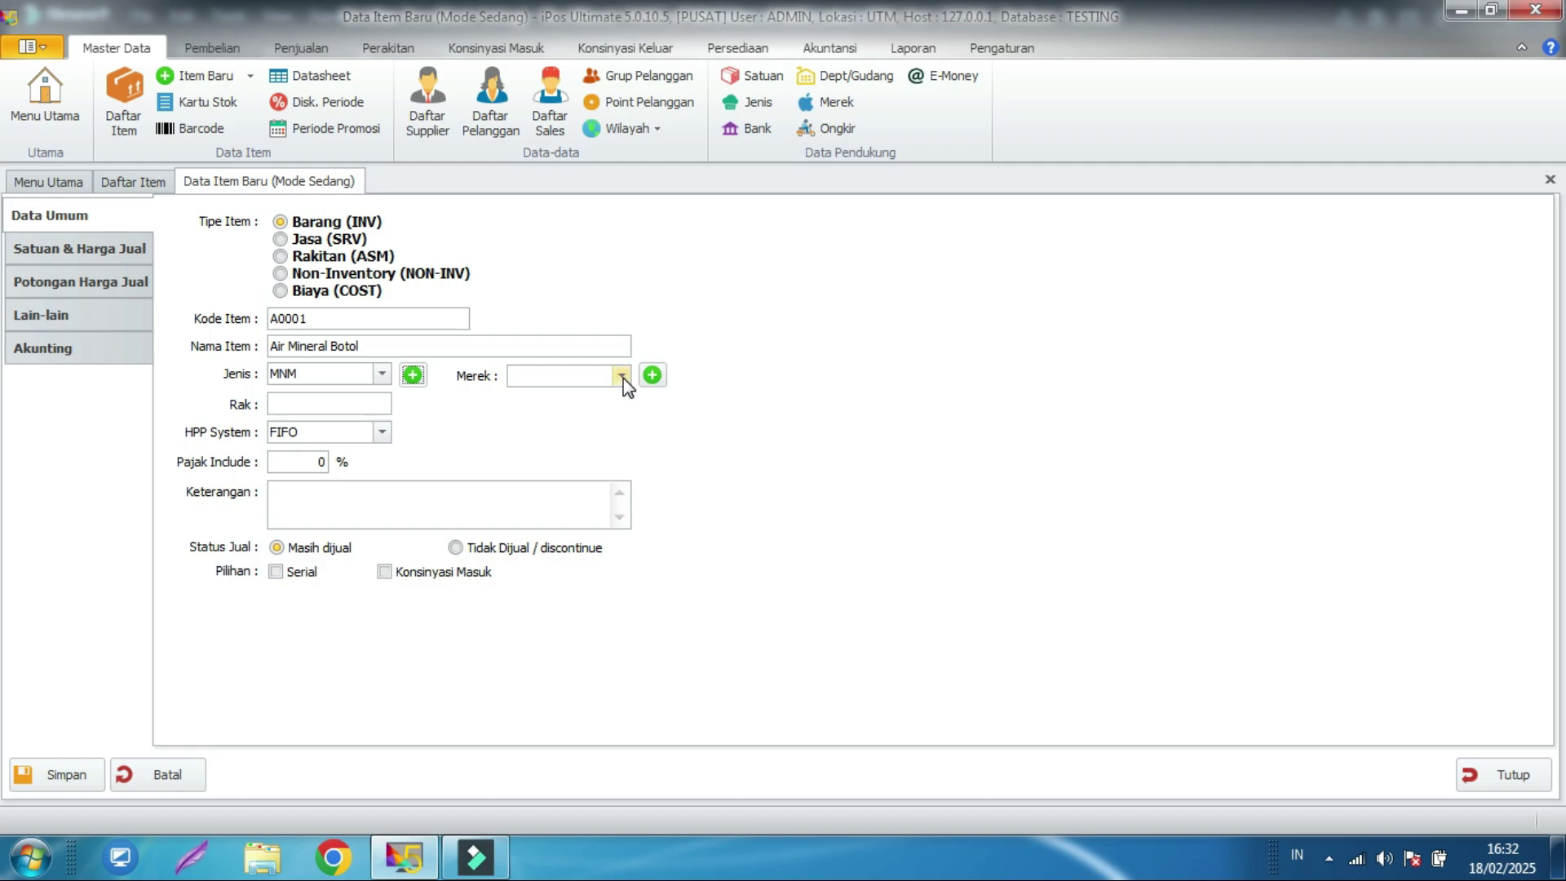
# - Set the brand to NESTLE, closing the Merek list without adding a new brand
pyautogui.click(622, 376)
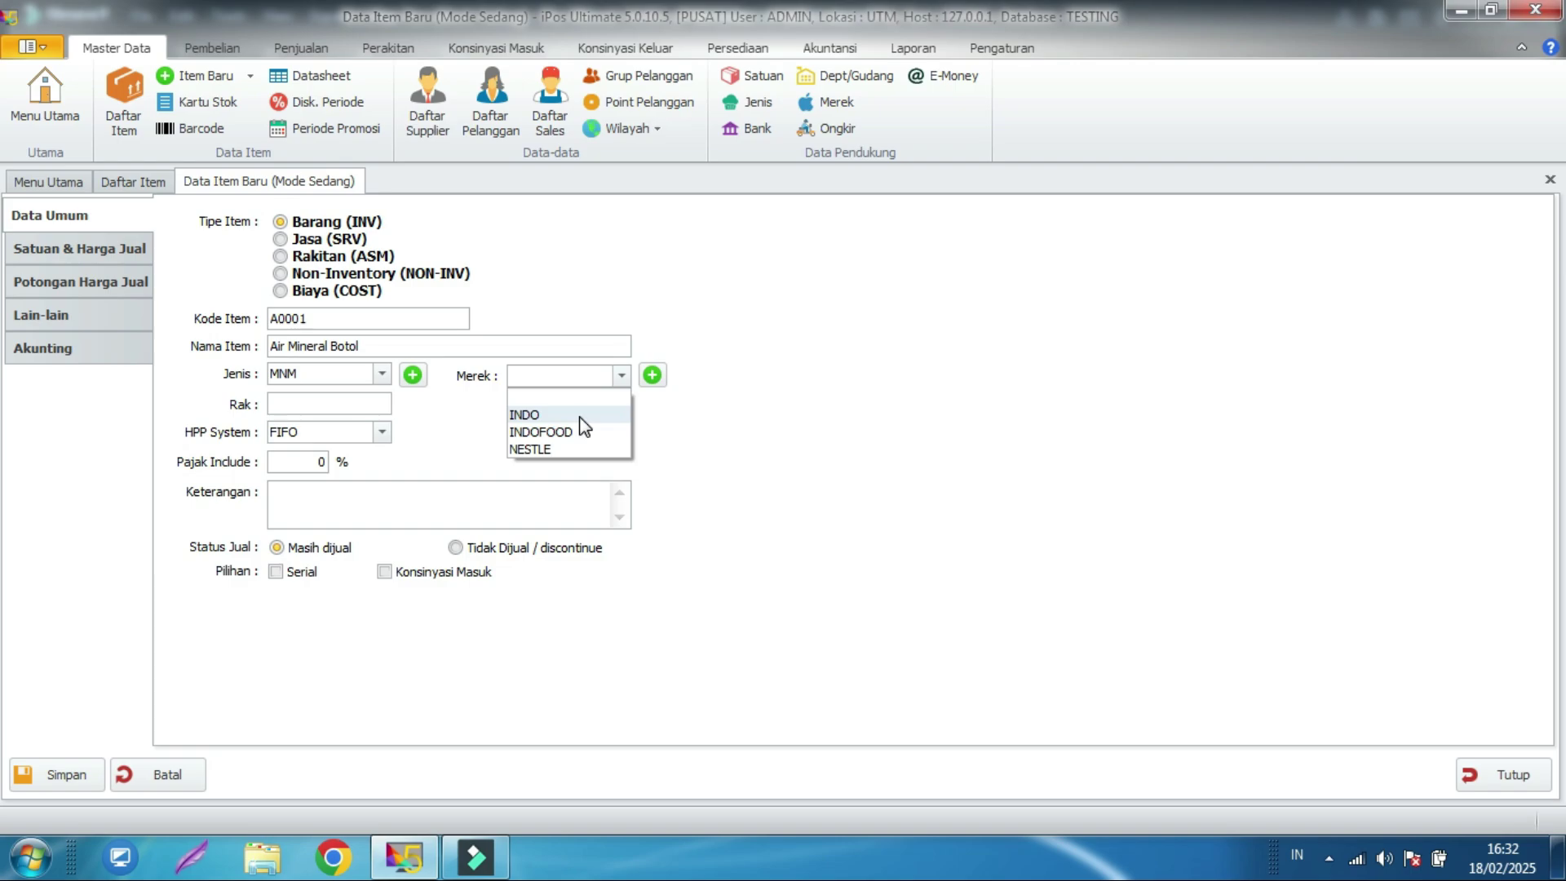
pyautogui.click(546, 451)
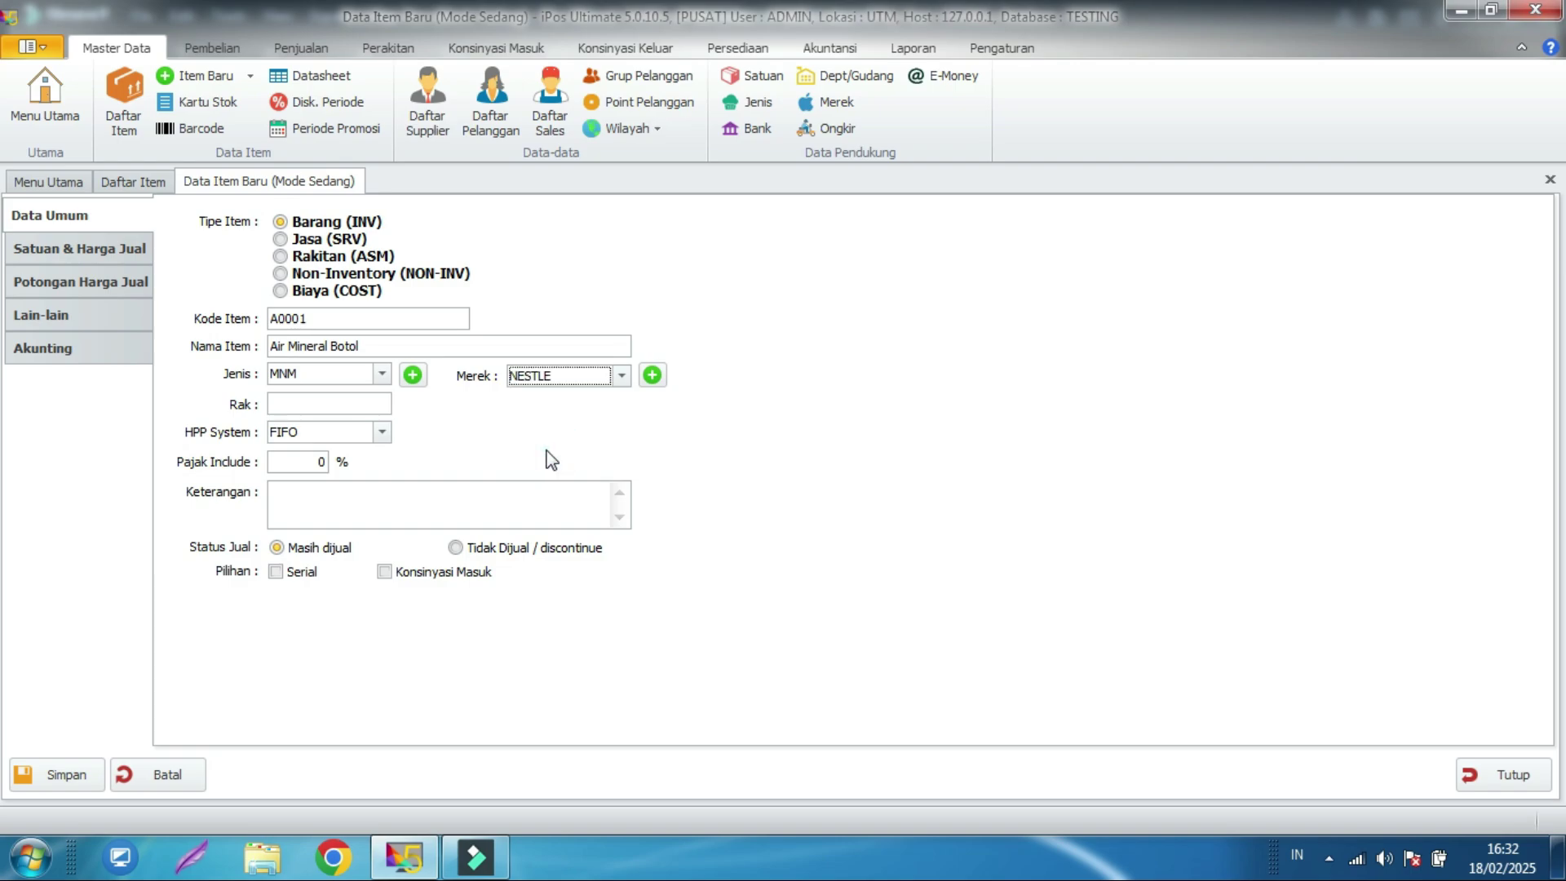
pyautogui.click(653, 375)
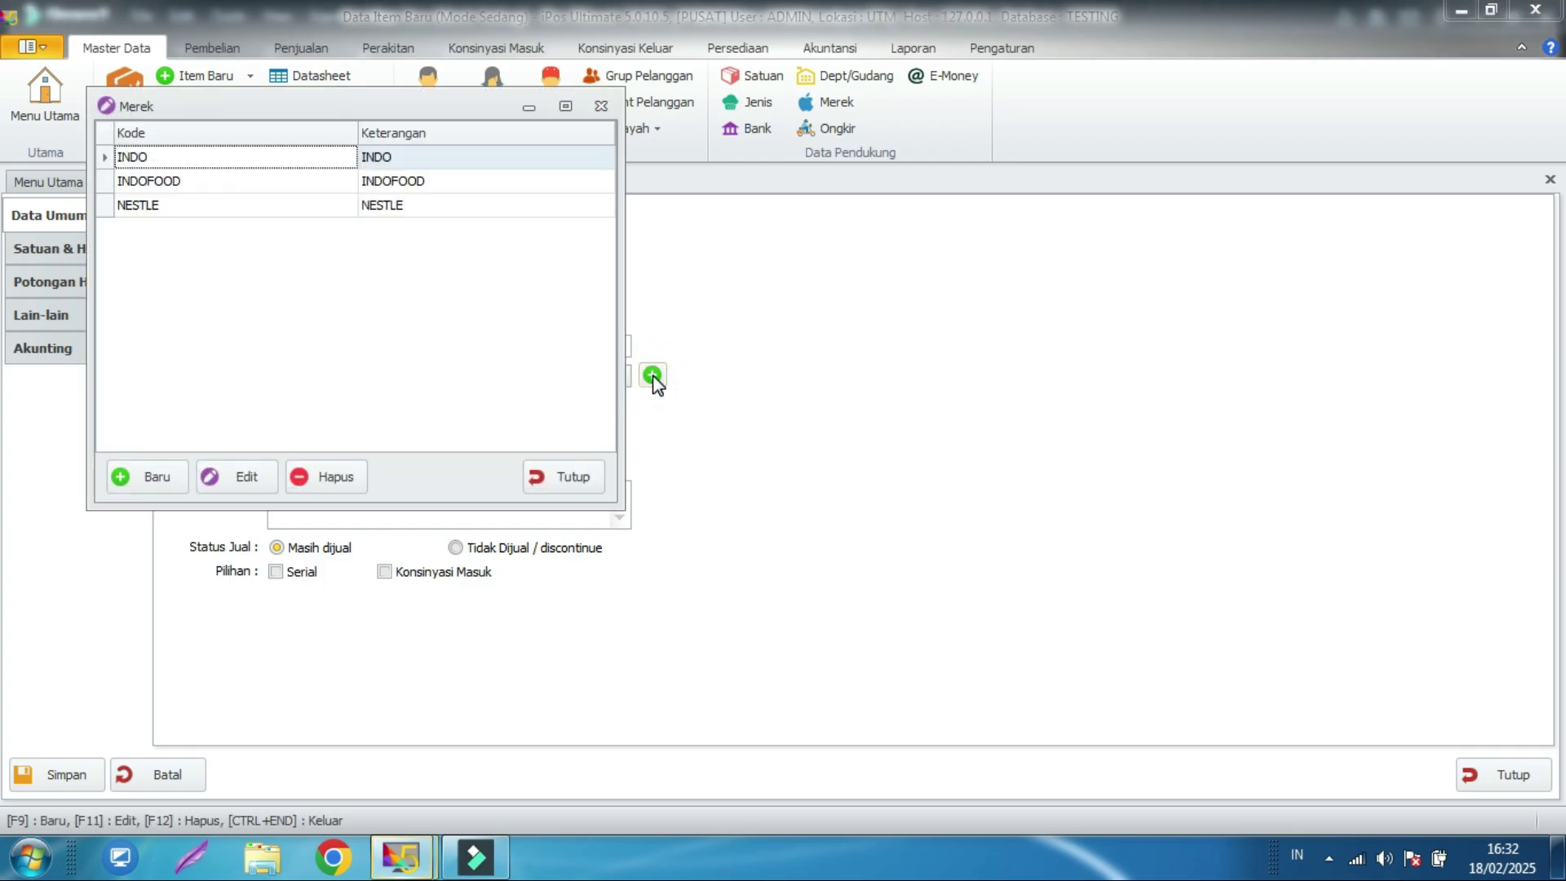
pyautogui.click(152, 478)
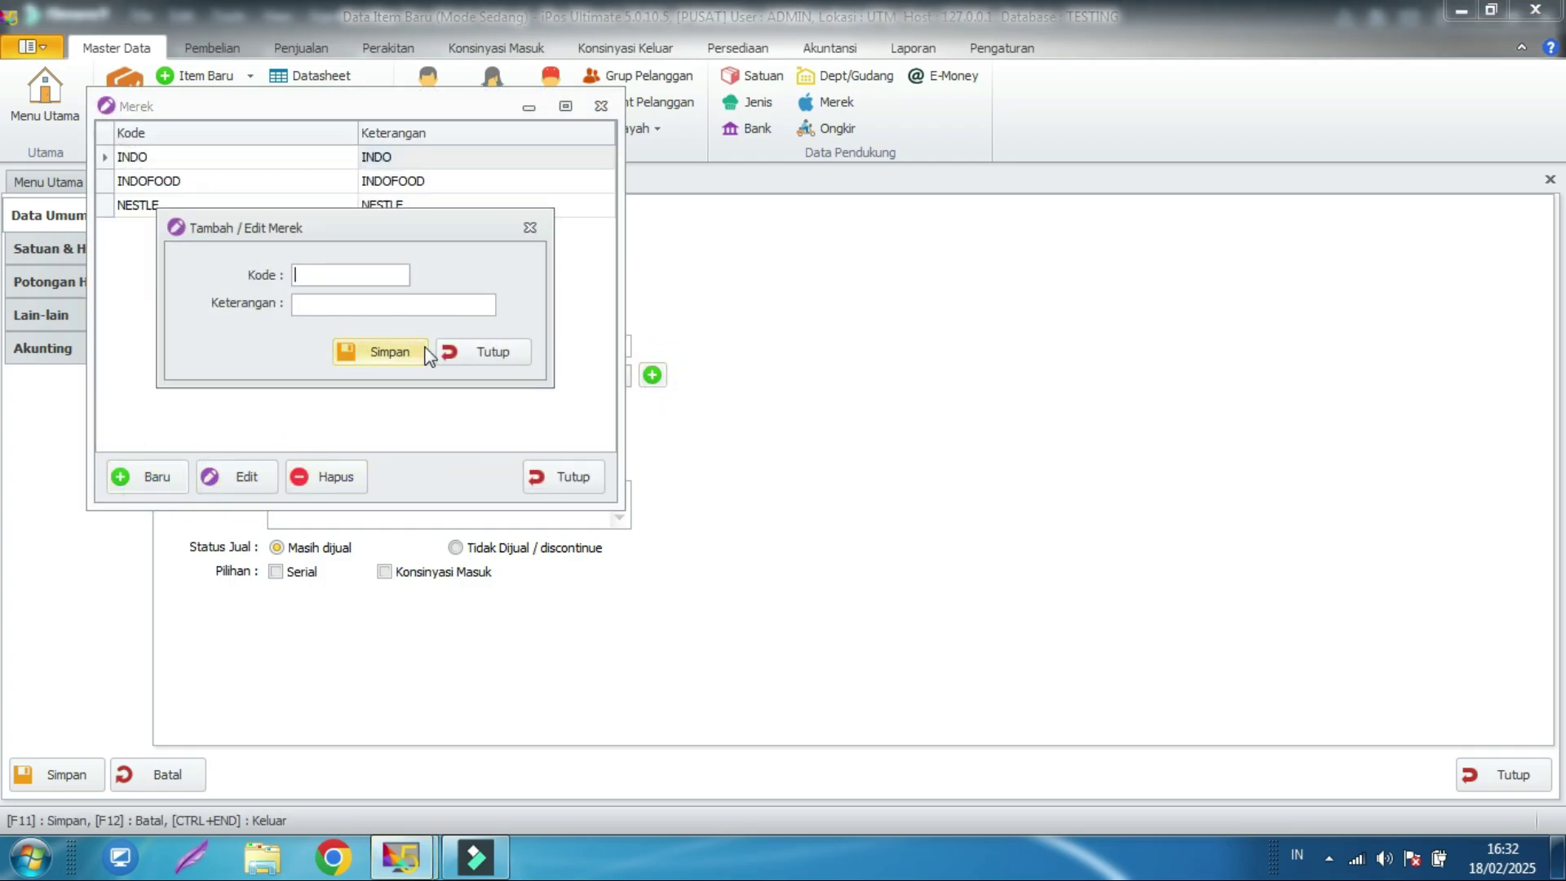
pyautogui.click(466, 353)
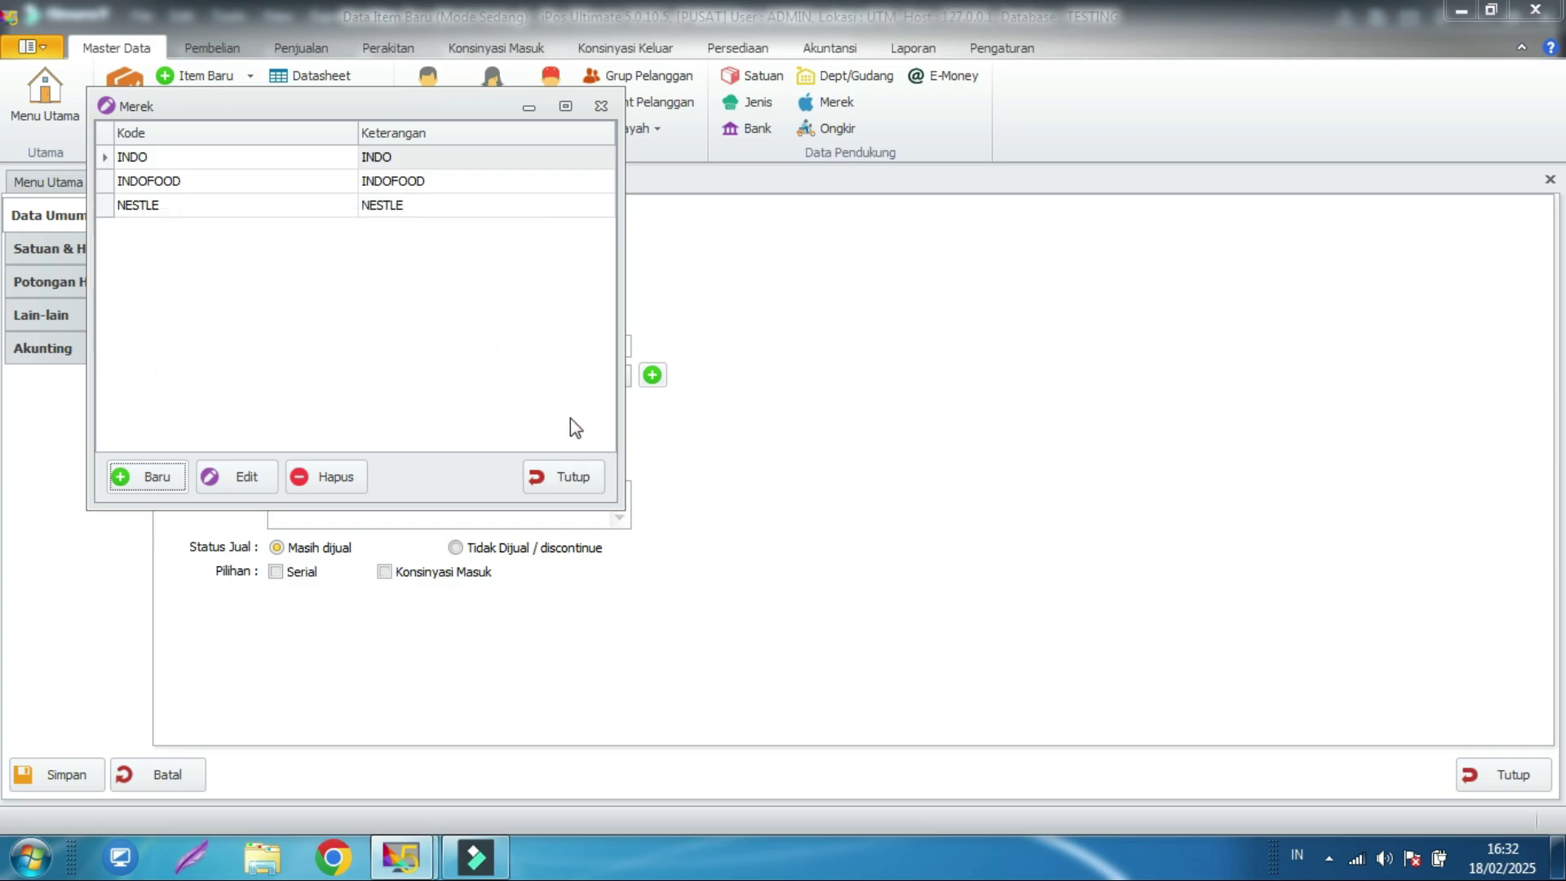
pyautogui.click(560, 476)
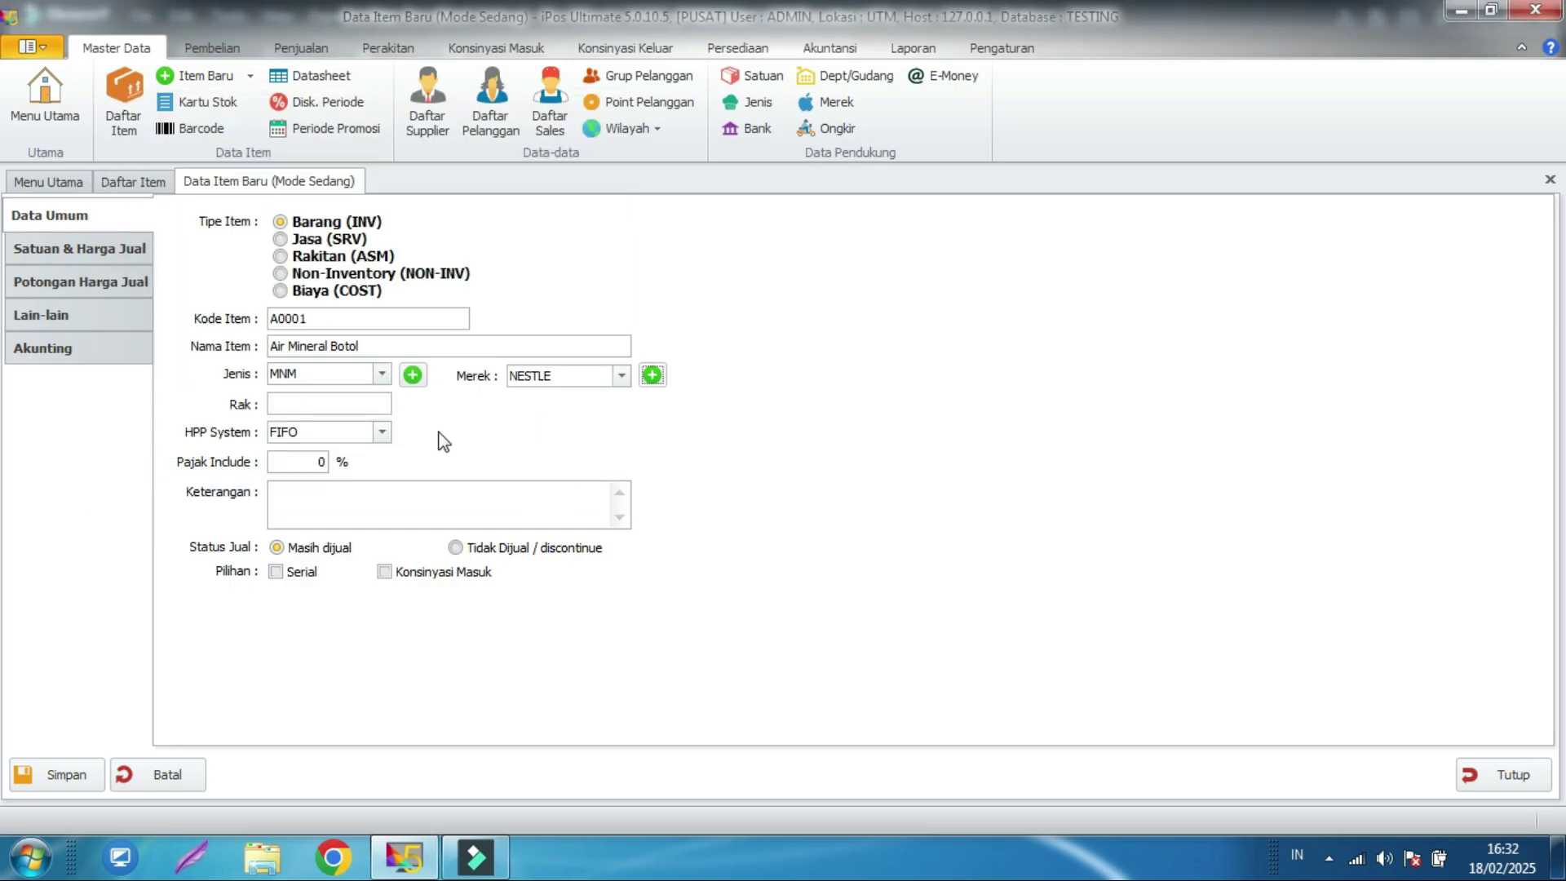
# - Keep HPP System on FIFO, passing through the Rak, tax-included and description fields
pyautogui.click(368, 400)
pyautogui.click(384, 432)
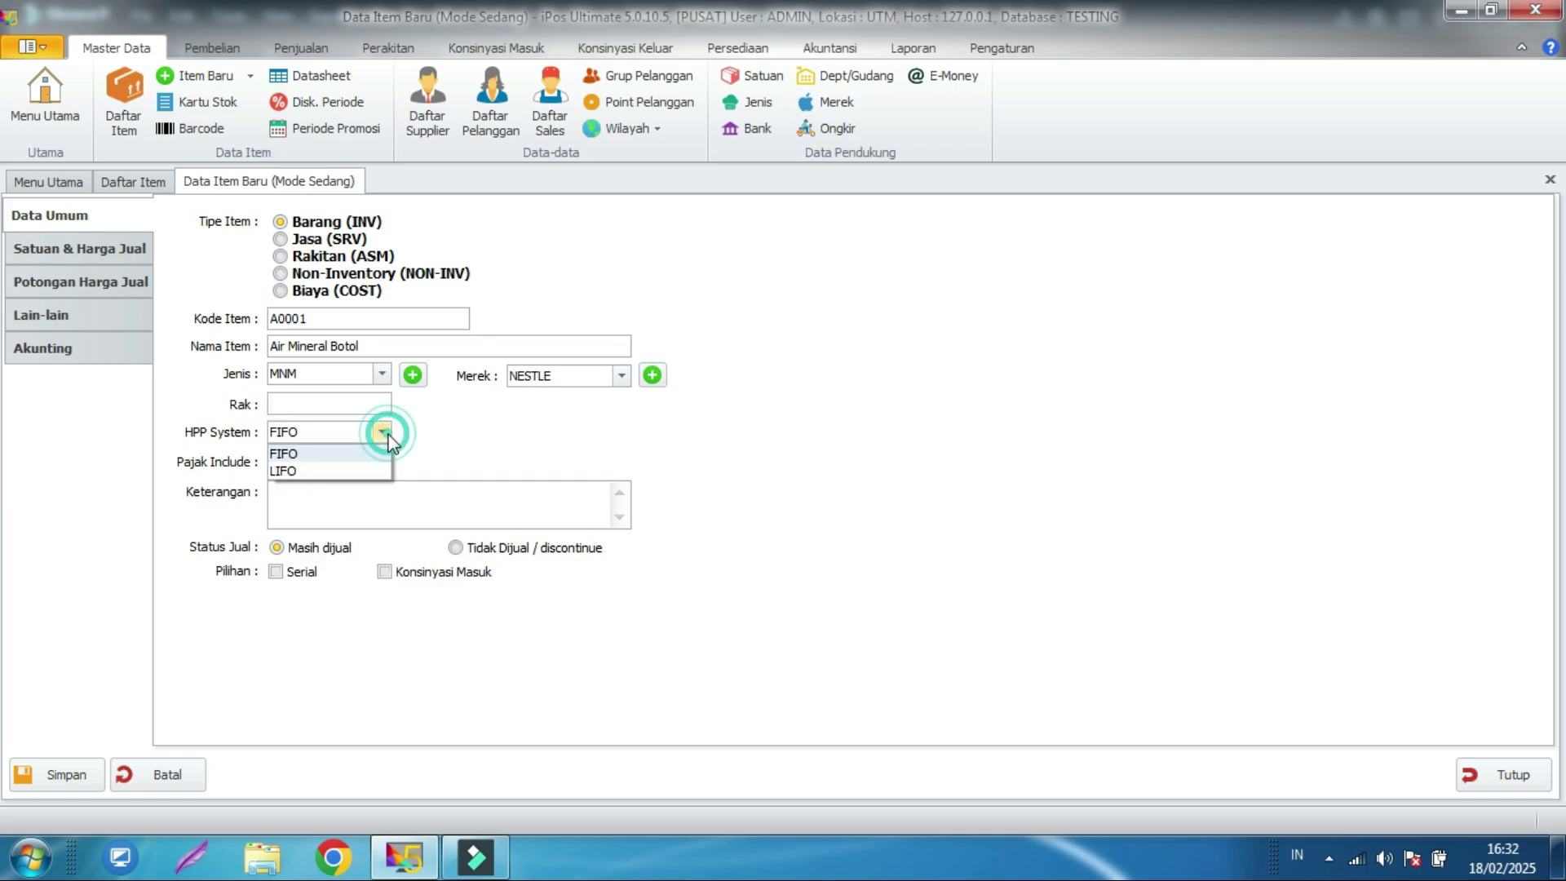
pyautogui.click(386, 436)
pyautogui.click(310, 462)
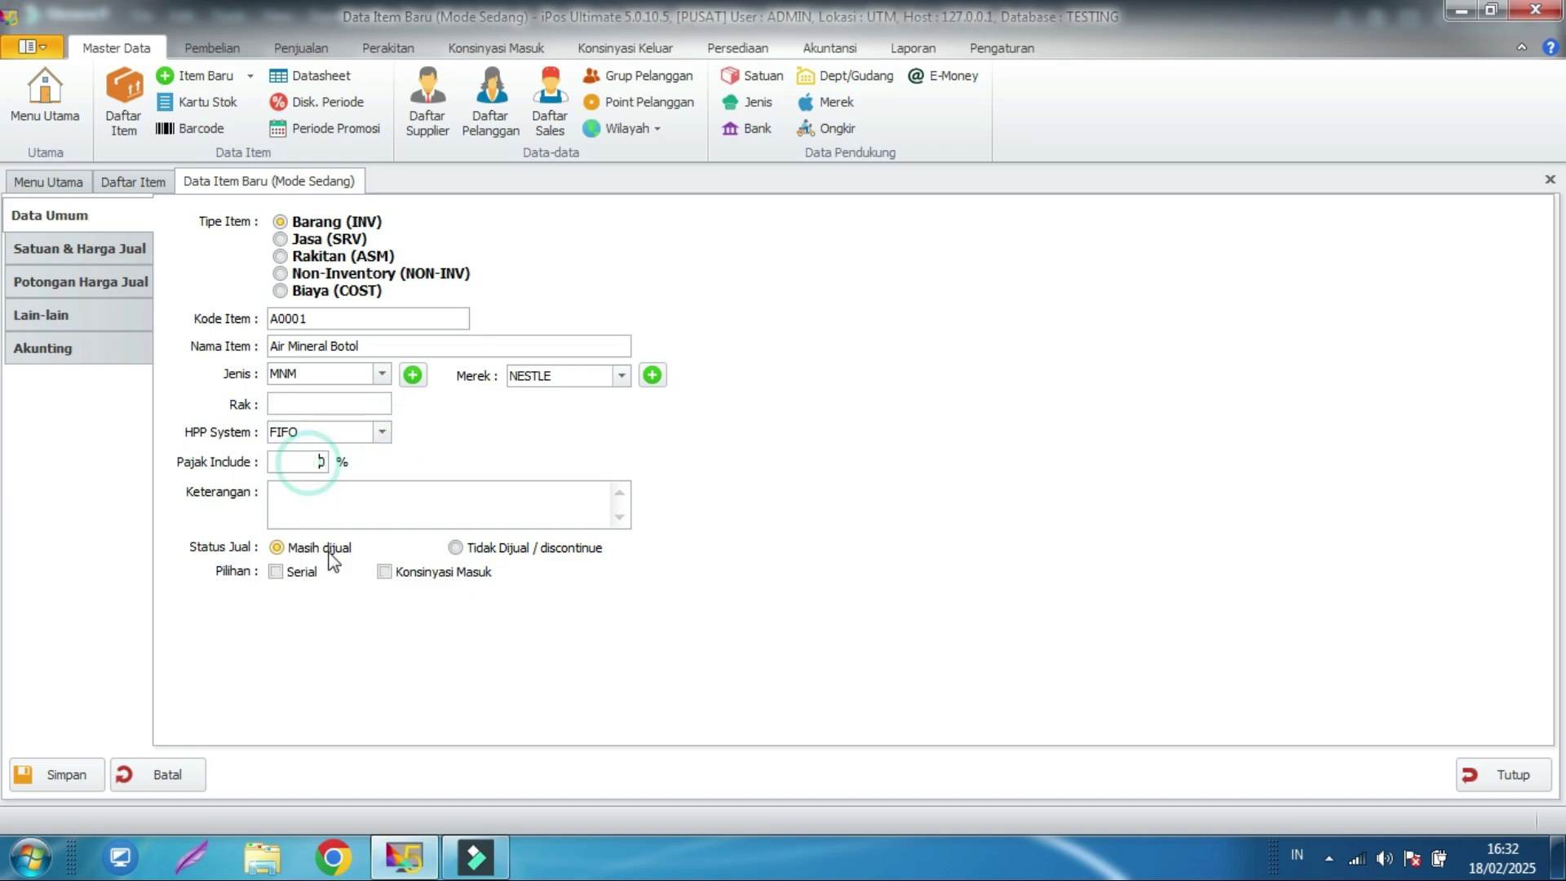
pyautogui.click(337, 499)
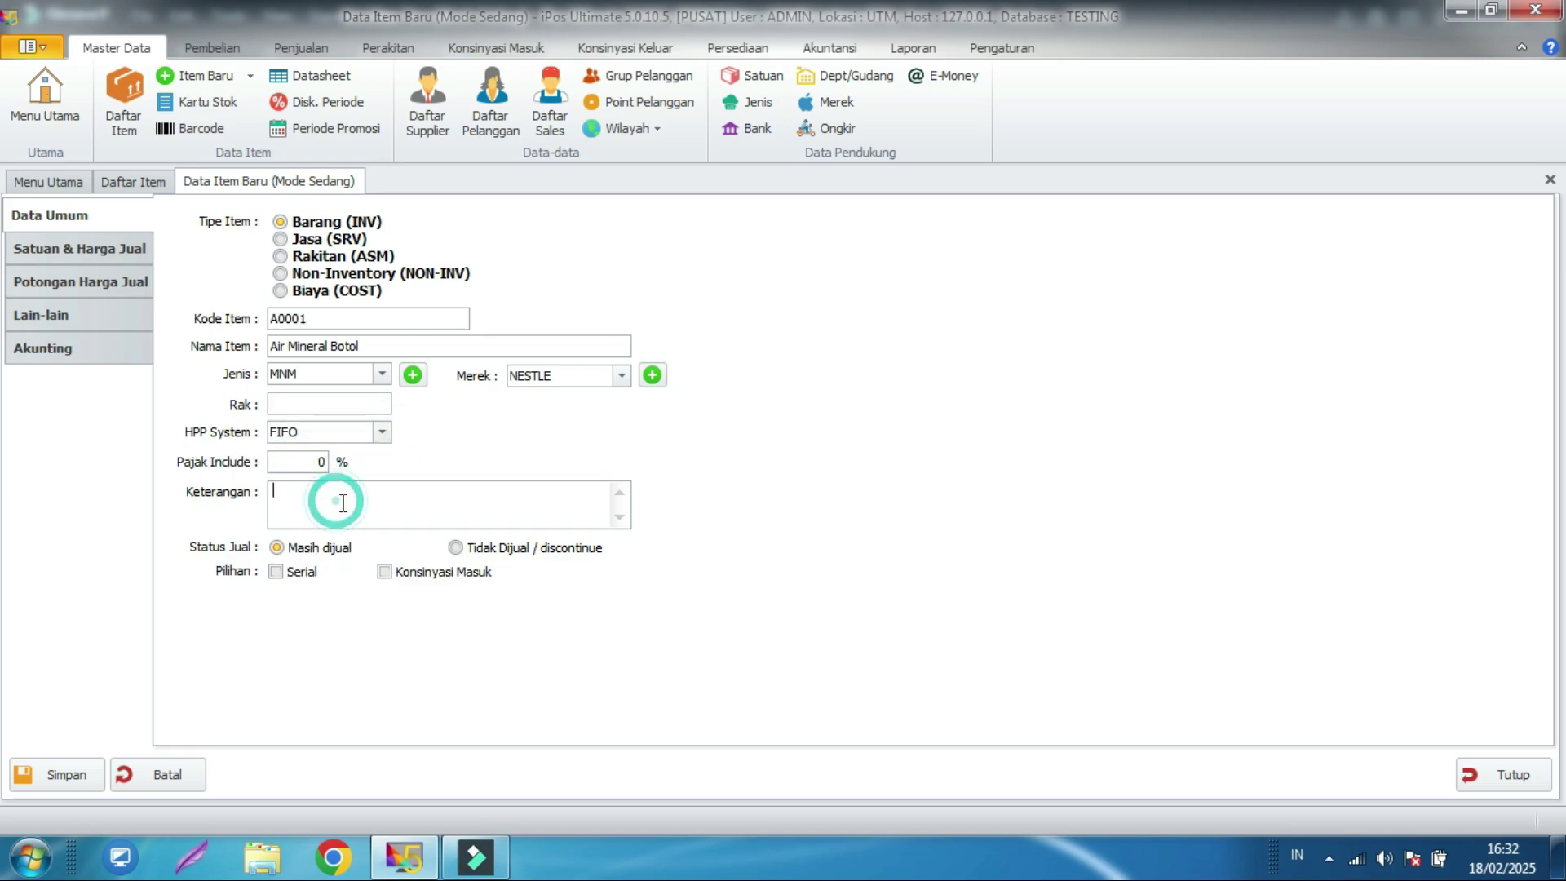
pyautogui.click(434, 454)
# - In Satuan & Harga Jual, set base unit PCS and cost price 2000
pyautogui.click(81, 248)
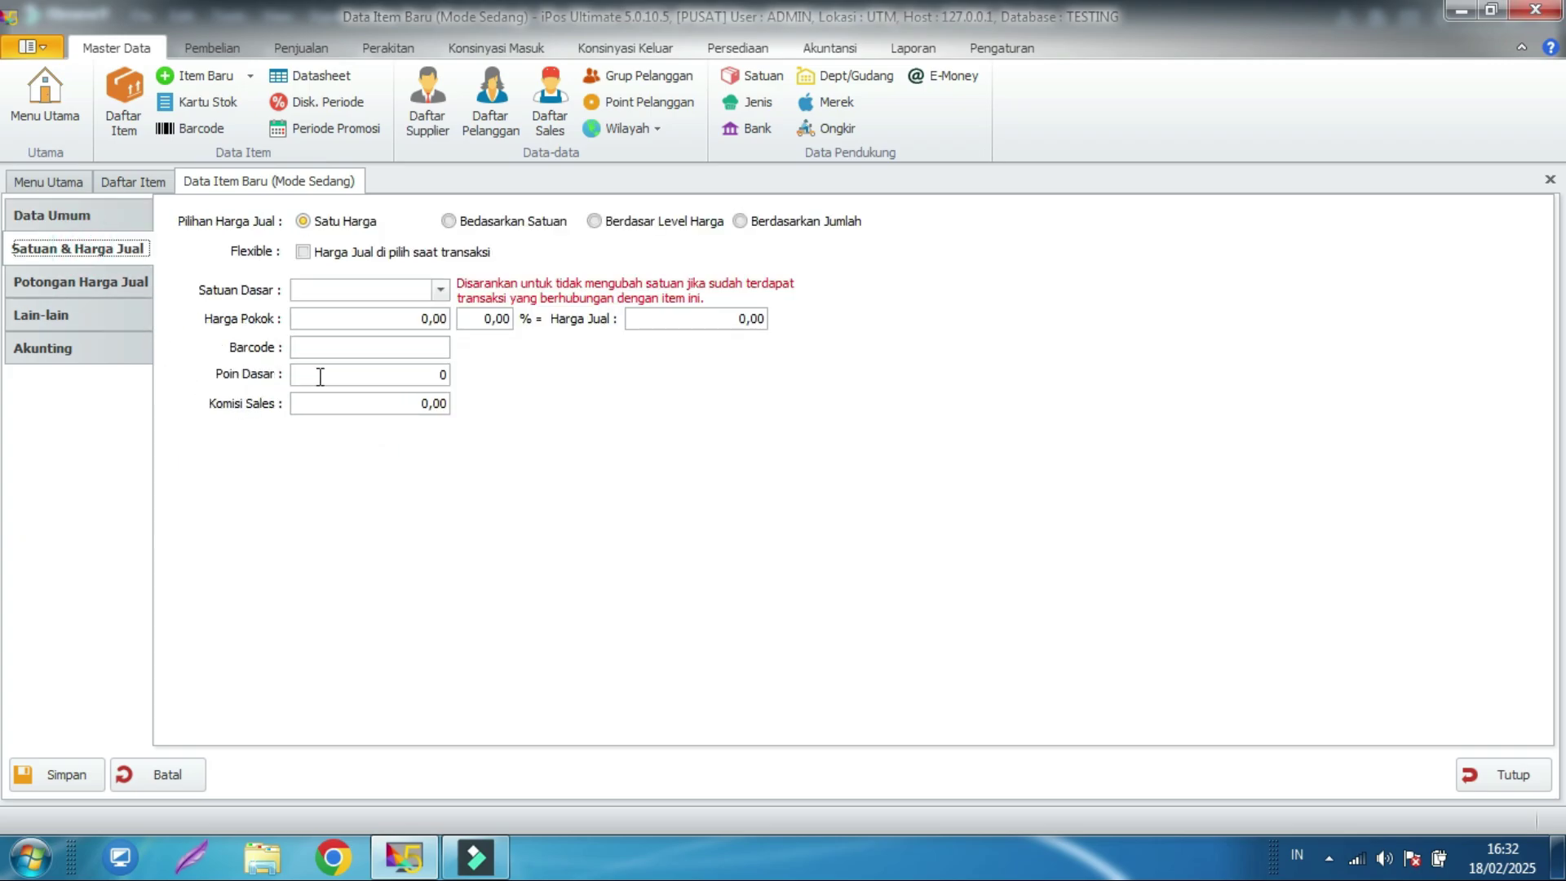
pyautogui.click(441, 290)
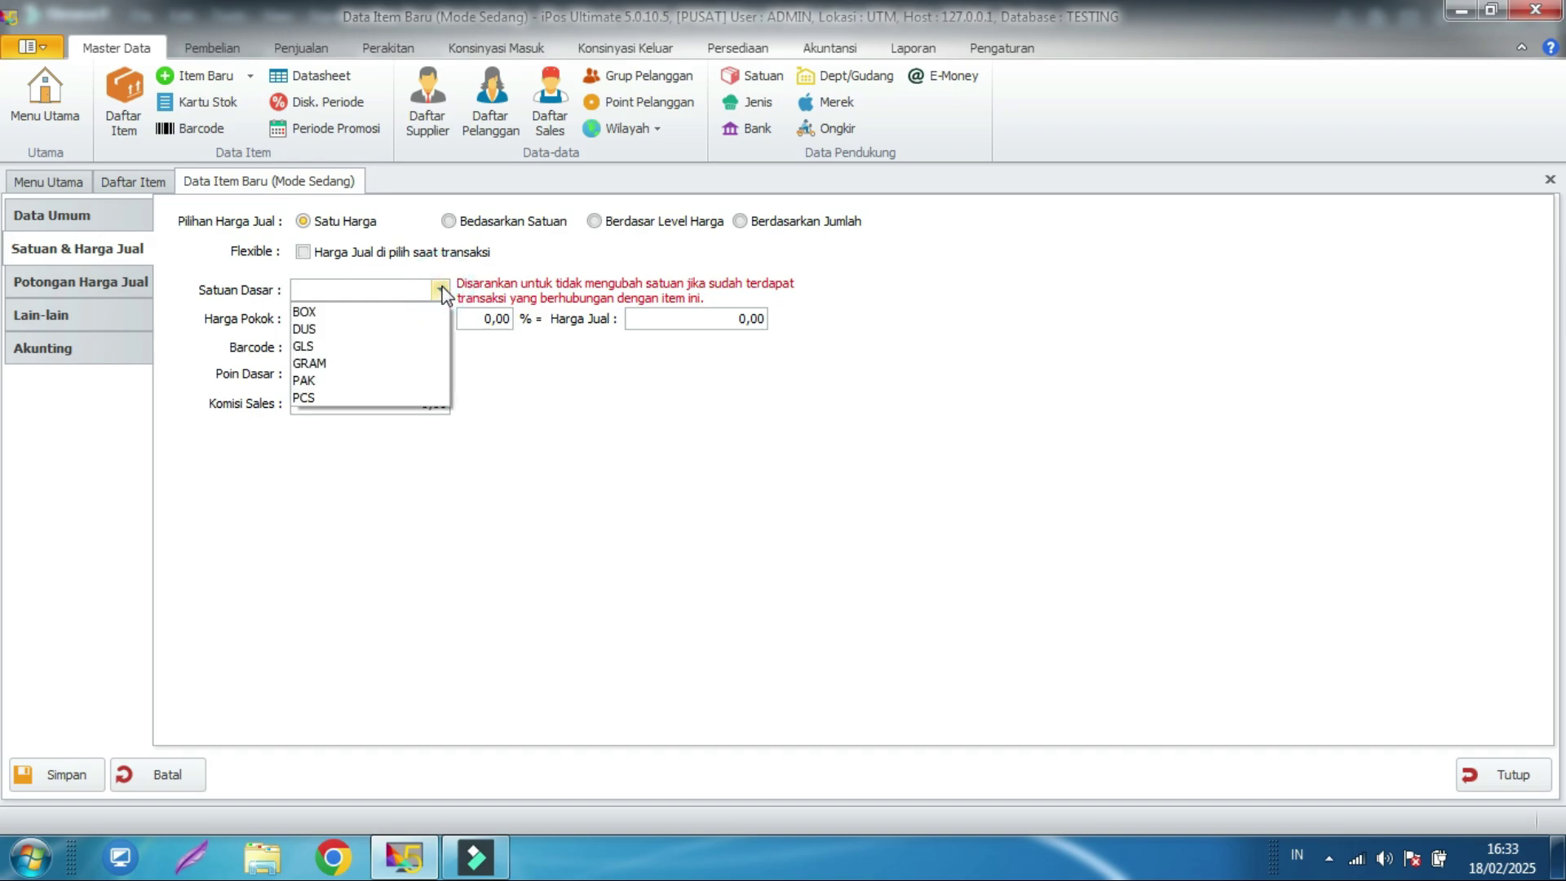
pyautogui.click(333, 398)
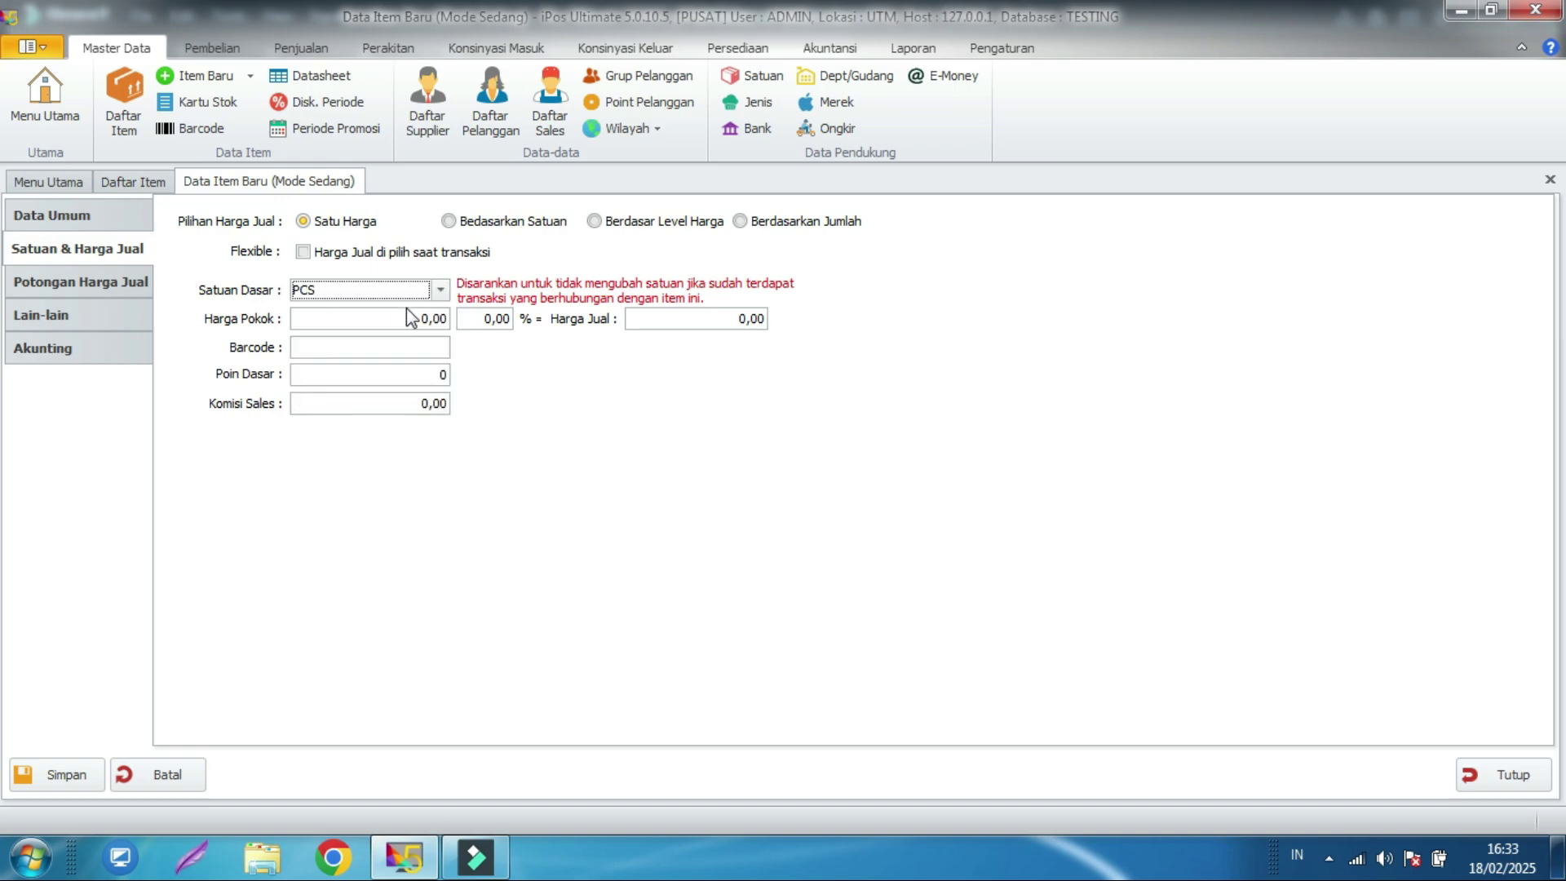
pyautogui.click(391, 323)
pyautogui.write('2000')
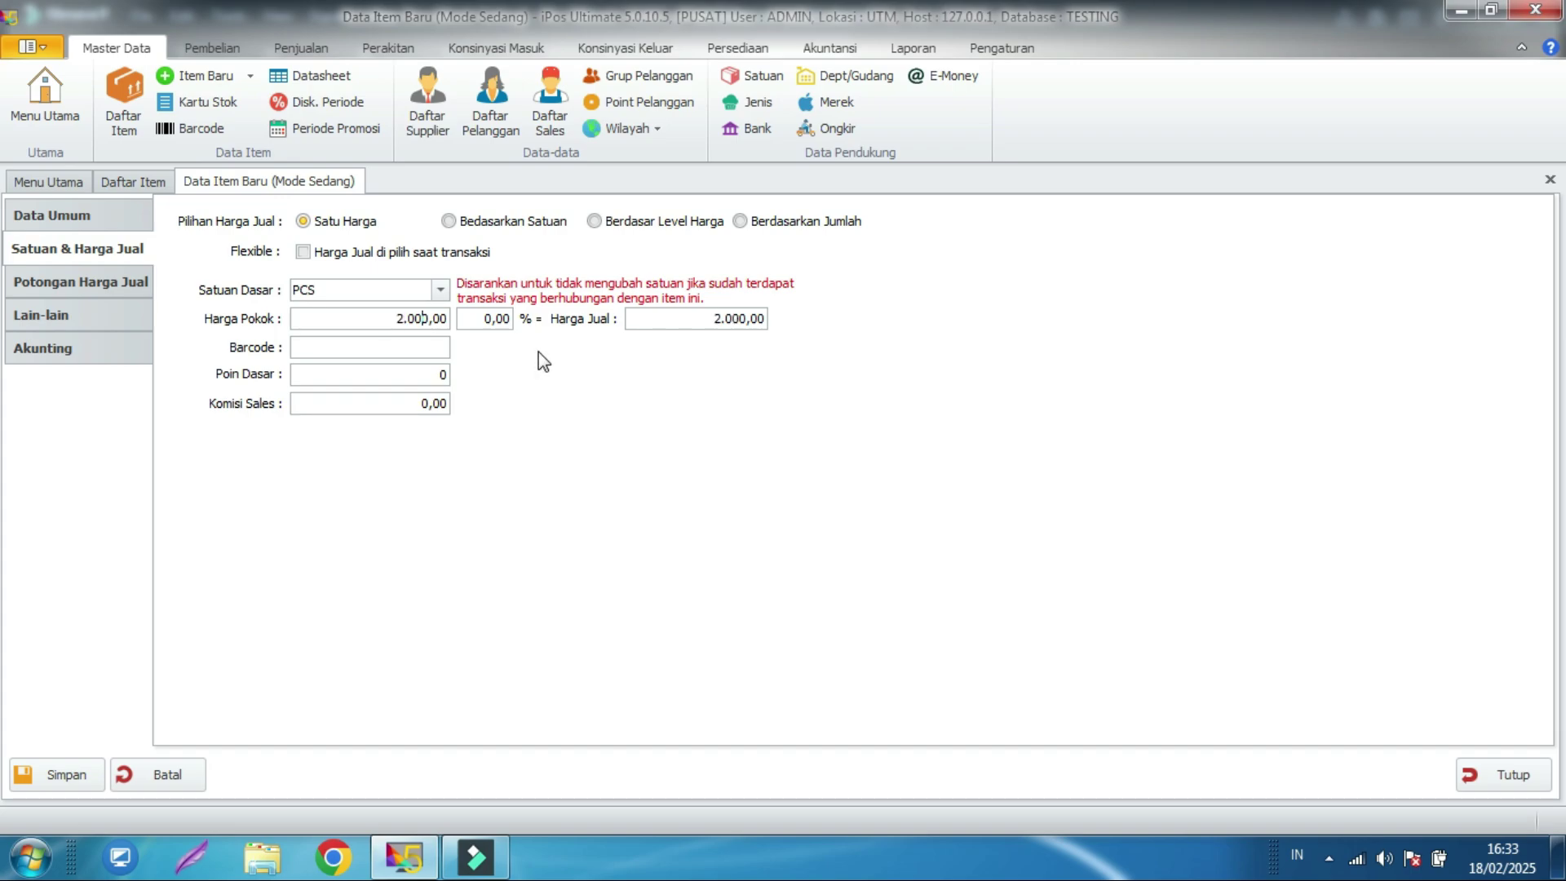
# - Adjust markup and selling price to reach 5.000 at 150% markup
pyautogui.click(486, 319)
pyautogui.click(726, 320)
pyautogui.click(724, 318)
pyautogui.moveTo(725, 318); pyautogui.dragTo(698, 372)
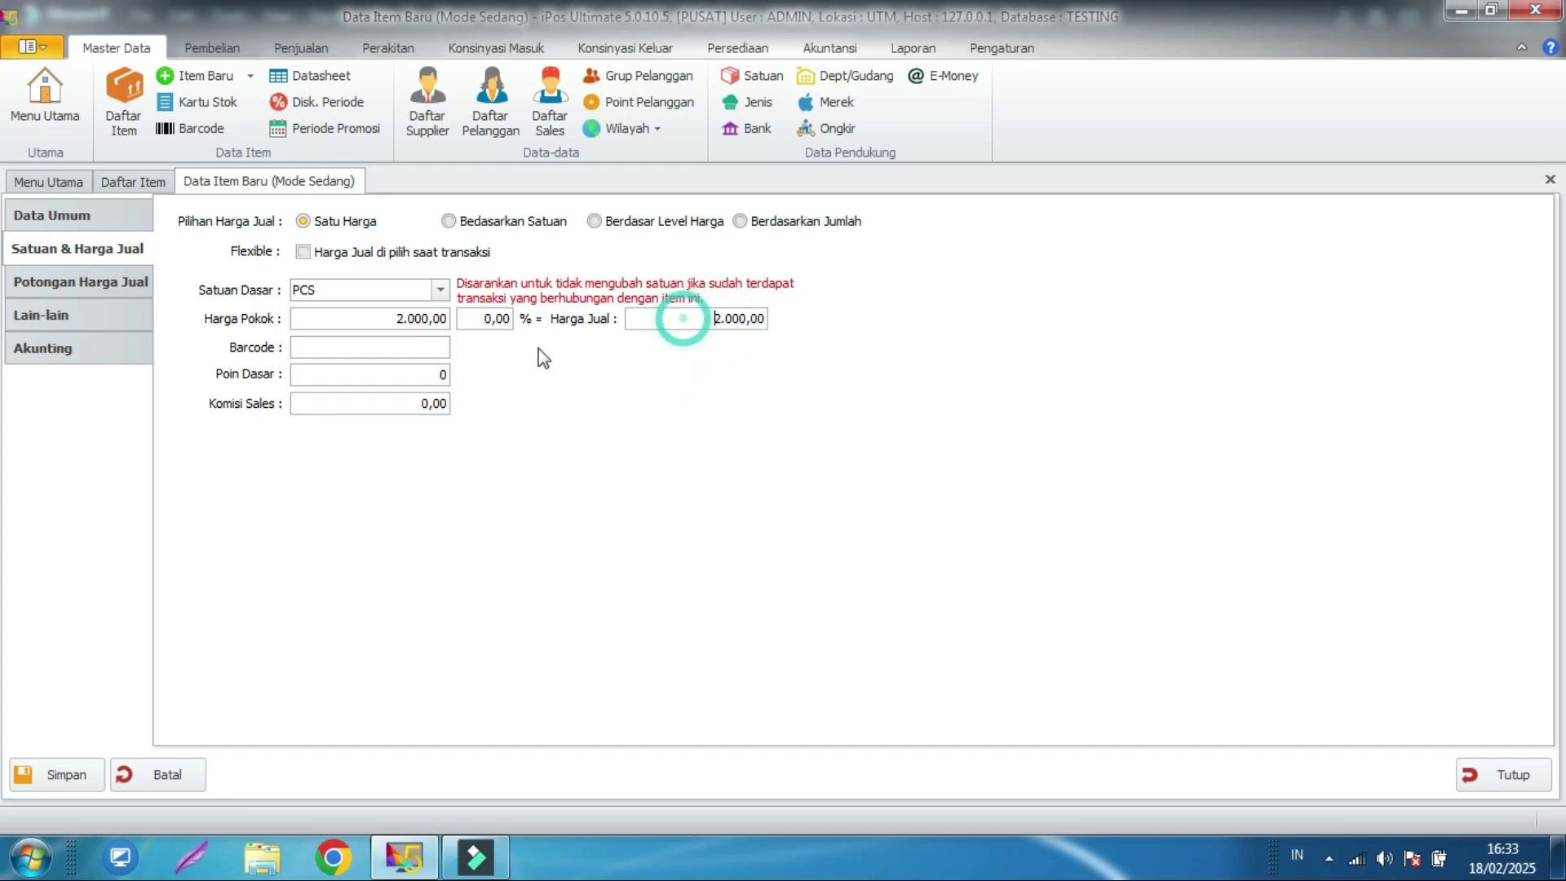
pyautogui.click(488, 318)
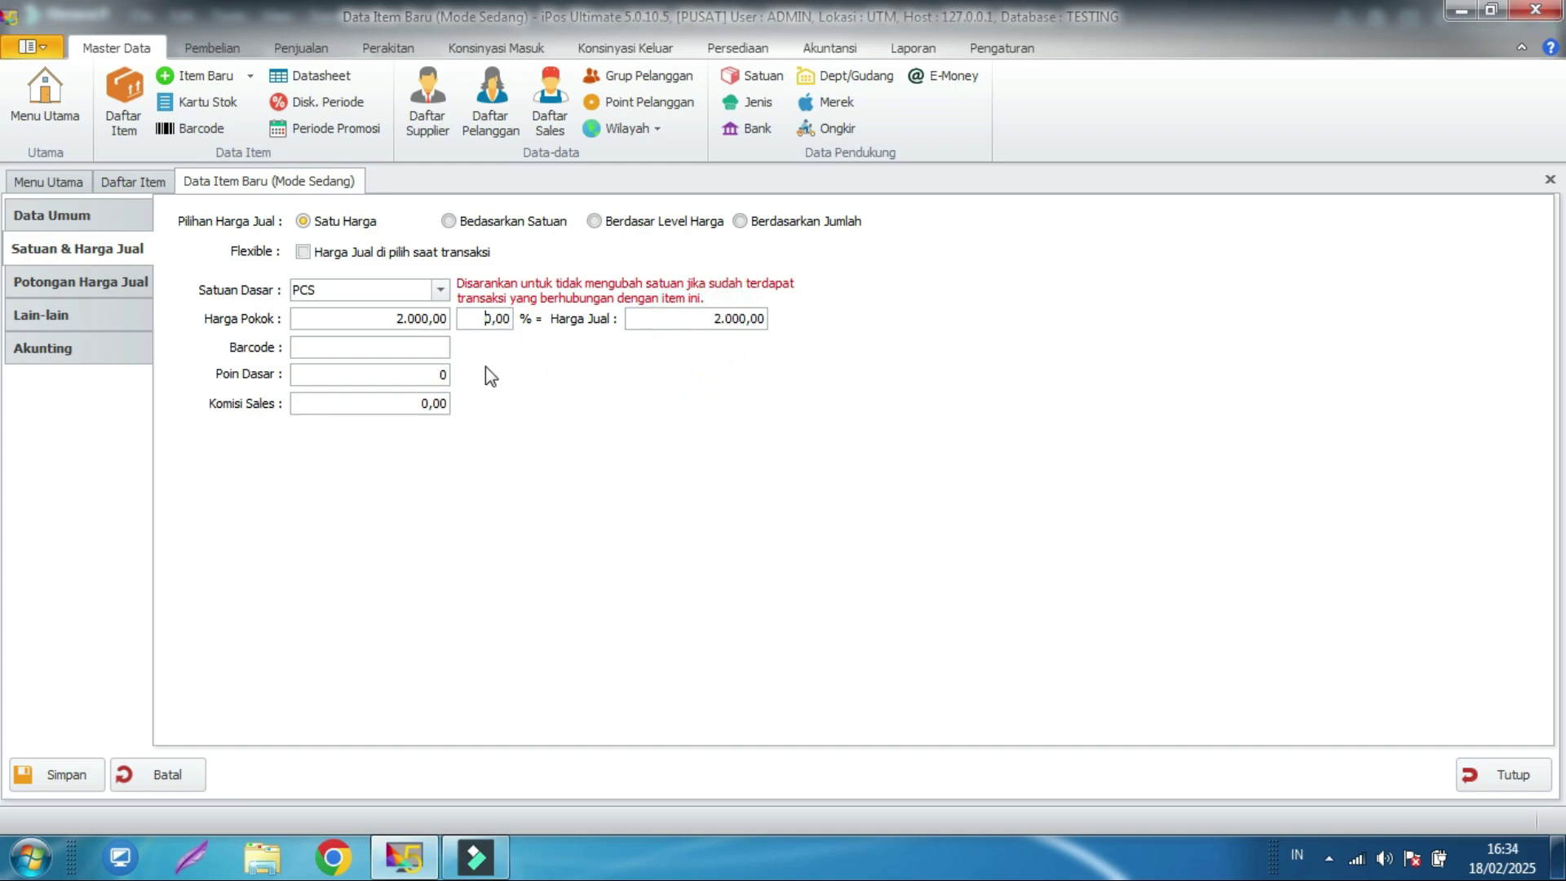
pyautogui.click(487, 322)
pyautogui.write('2')
pyautogui.moveTo(731, 319); pyautogui.dragTo(713, 319)
pyautogui.write('50')
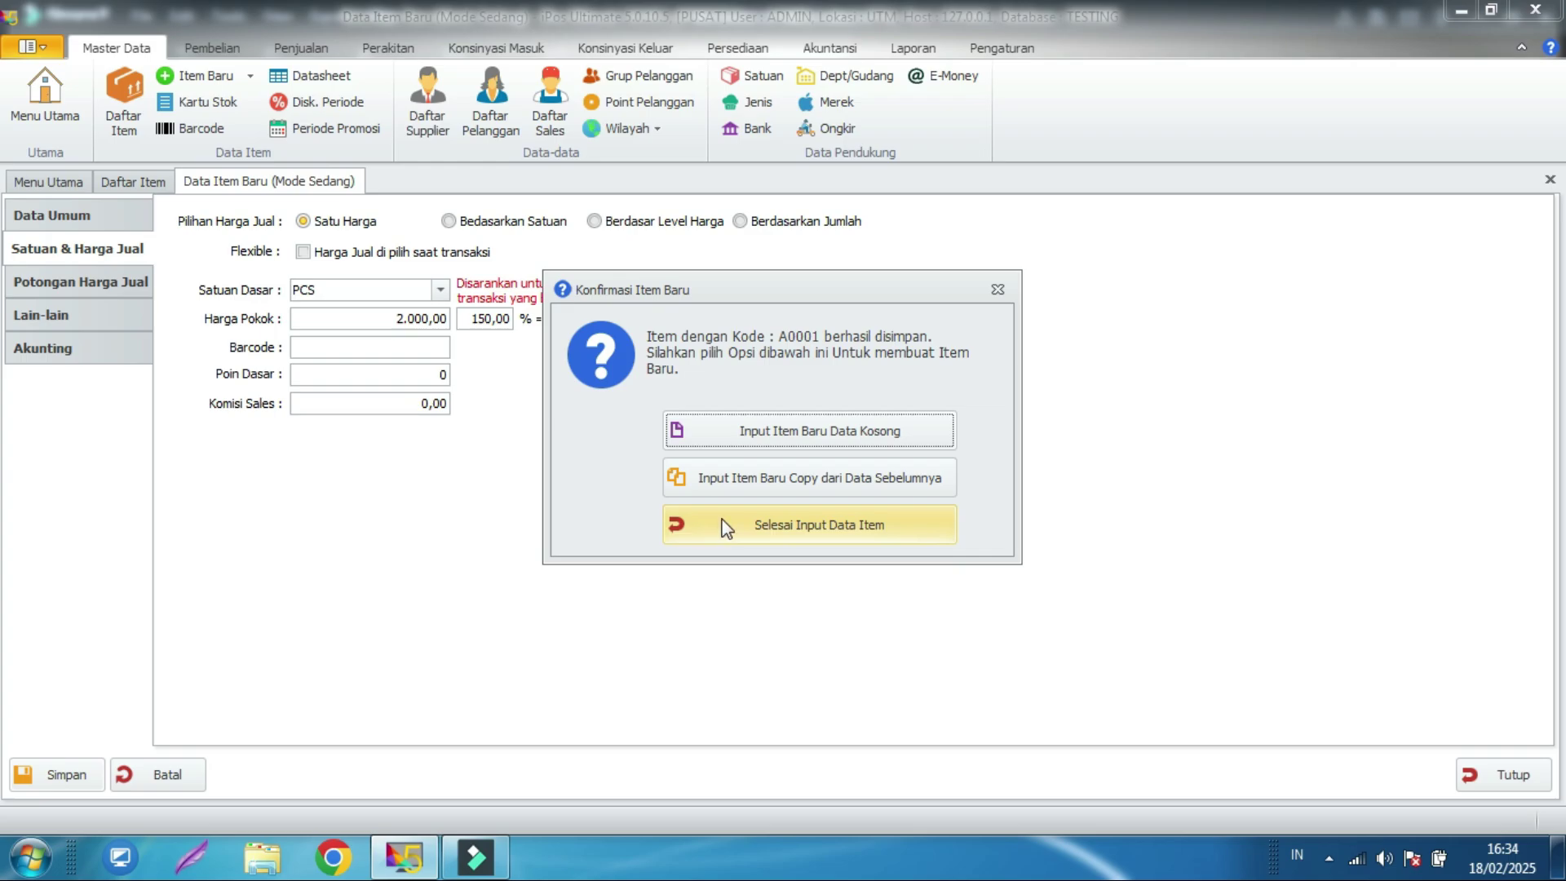
# - Leave item entry and open a new supplier form from Daftar Supplier
pyautogui.click(722, 519)
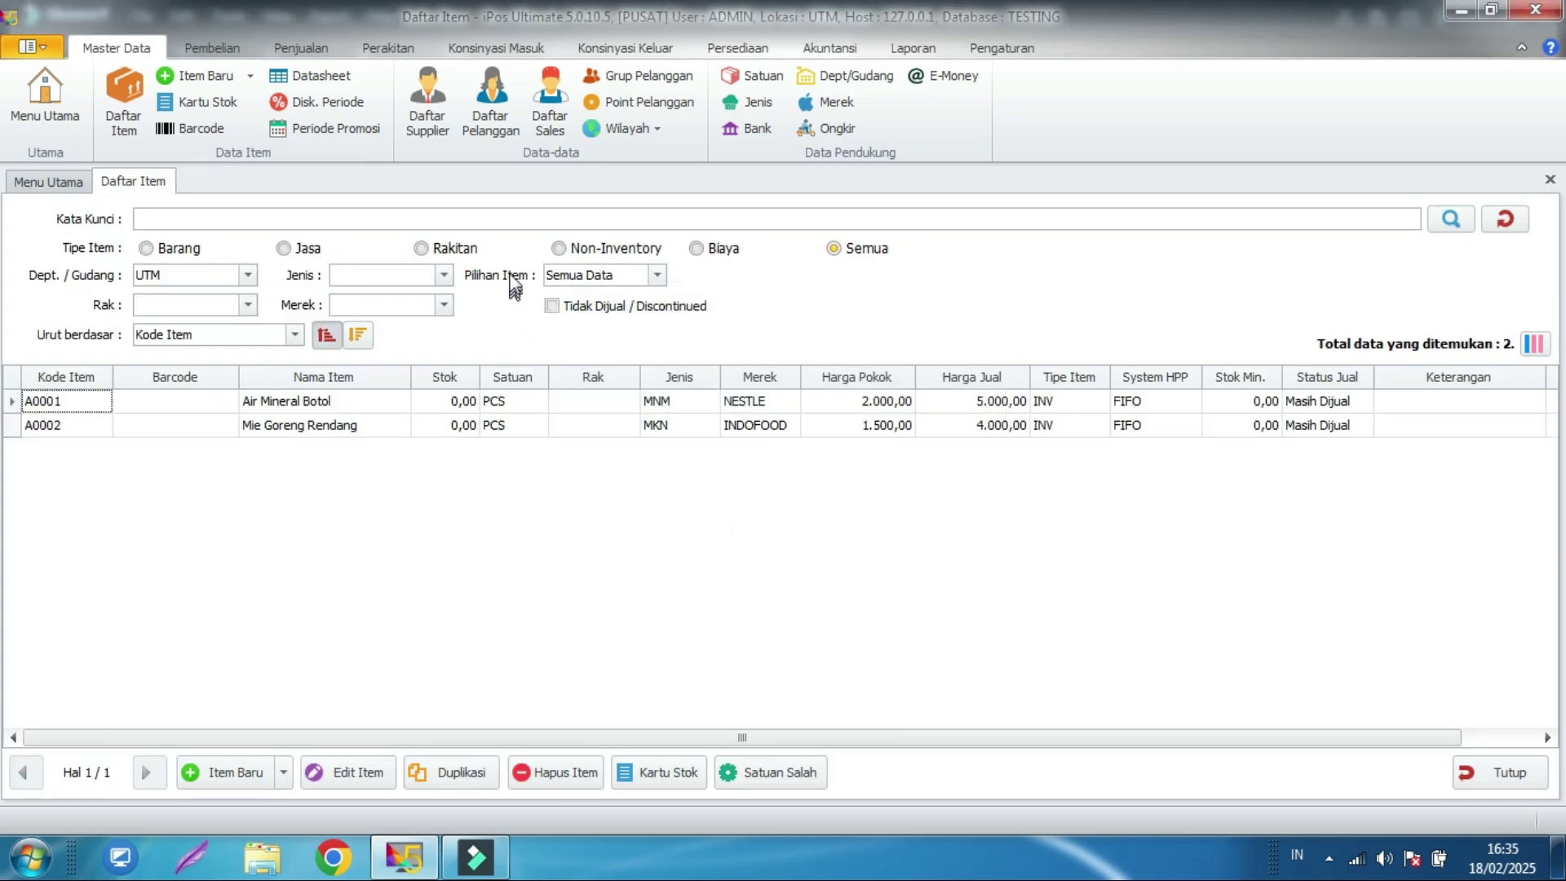
pyautogui.click(432, 122)
pyautogui.click(433, 112)
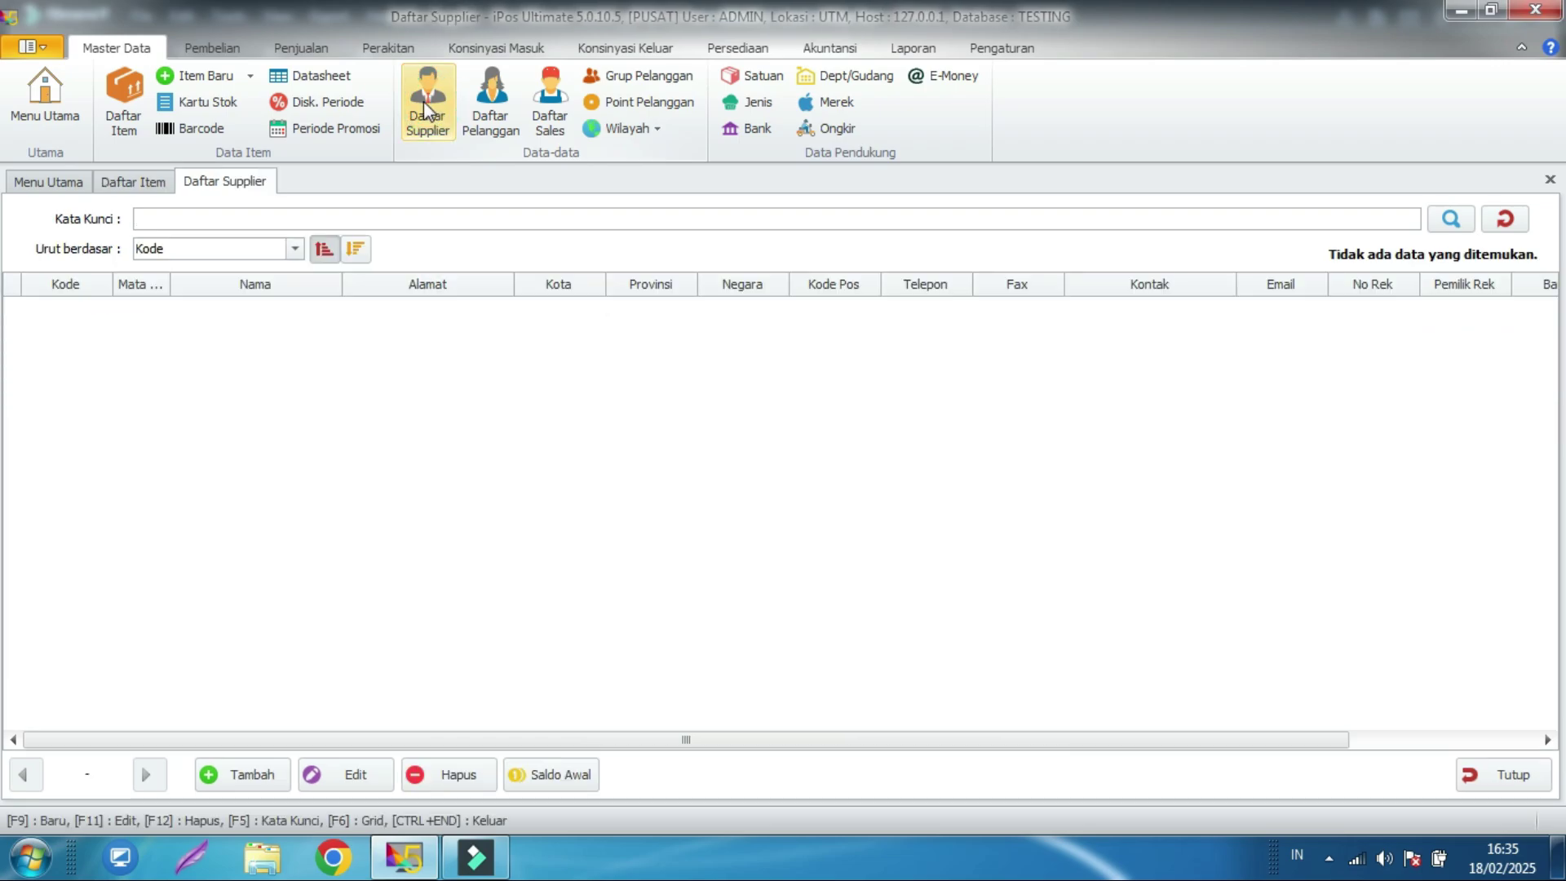
pyautogui.click(227, 779)
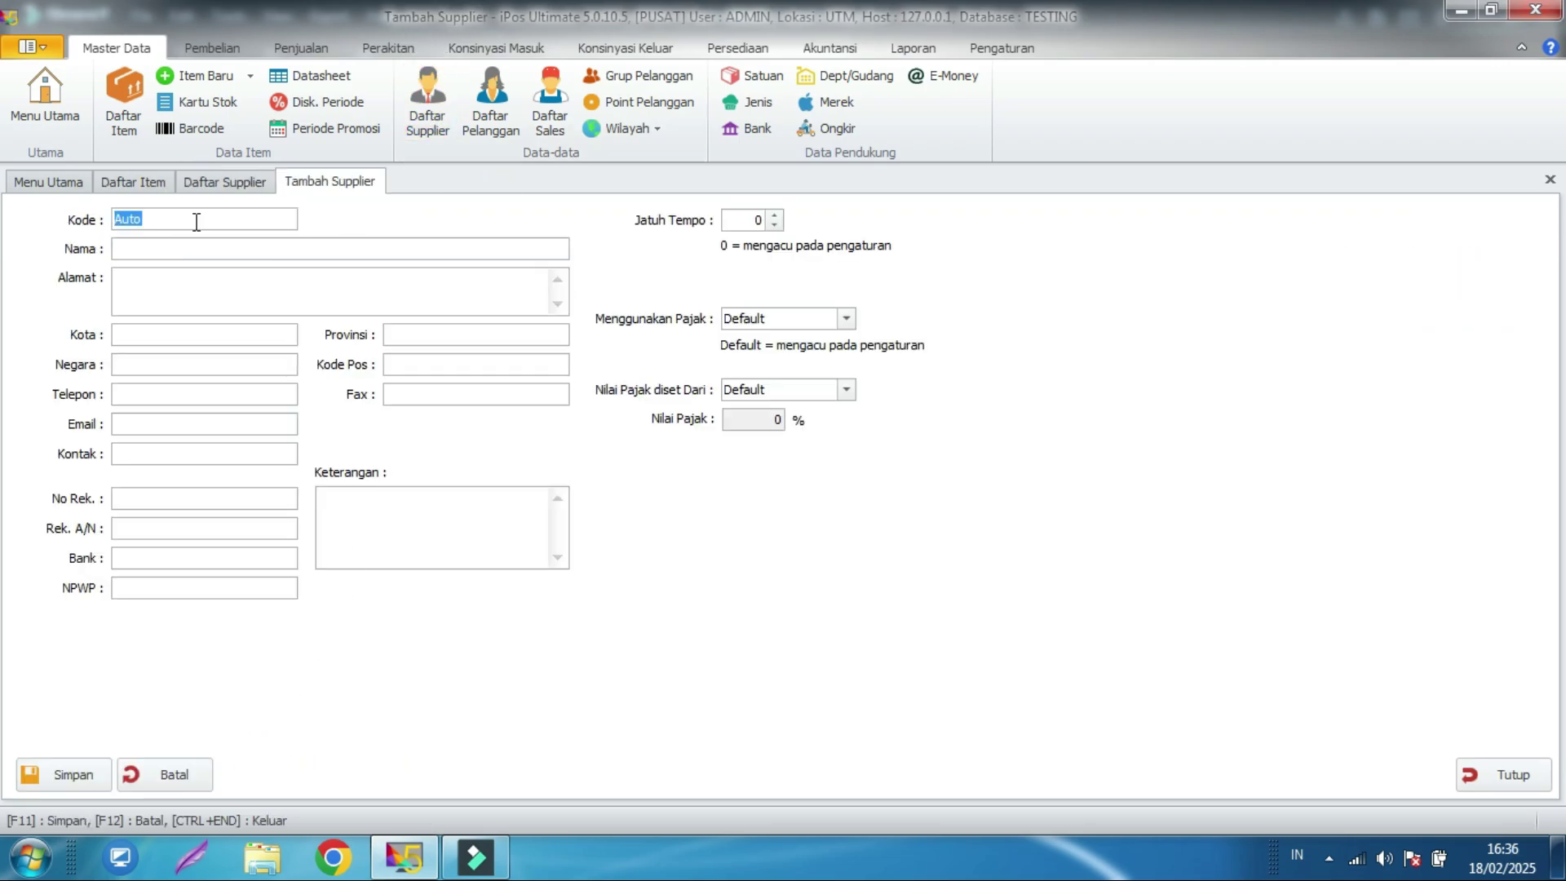
# - Enter the supplier name Supplier A, leaving the code on Auto
pyautogui.click(195, 220)
pyautogui.moveTo(196, 220); pyautogui.dragTo(122, 218)
pyautogui.click(141, 246)
pyautogui.click(164, 219)
pyautogui.write('Supp')
pyautogui.write('l')
pyautogui.press('BackSpace')
pyautogui.write('plier A')
# - Fill address Jl. Manggis and city Bandung, save, and decline adding another supplier
pyautogui.click(120, 278)
pyautogui.write('Jl. Manggis')
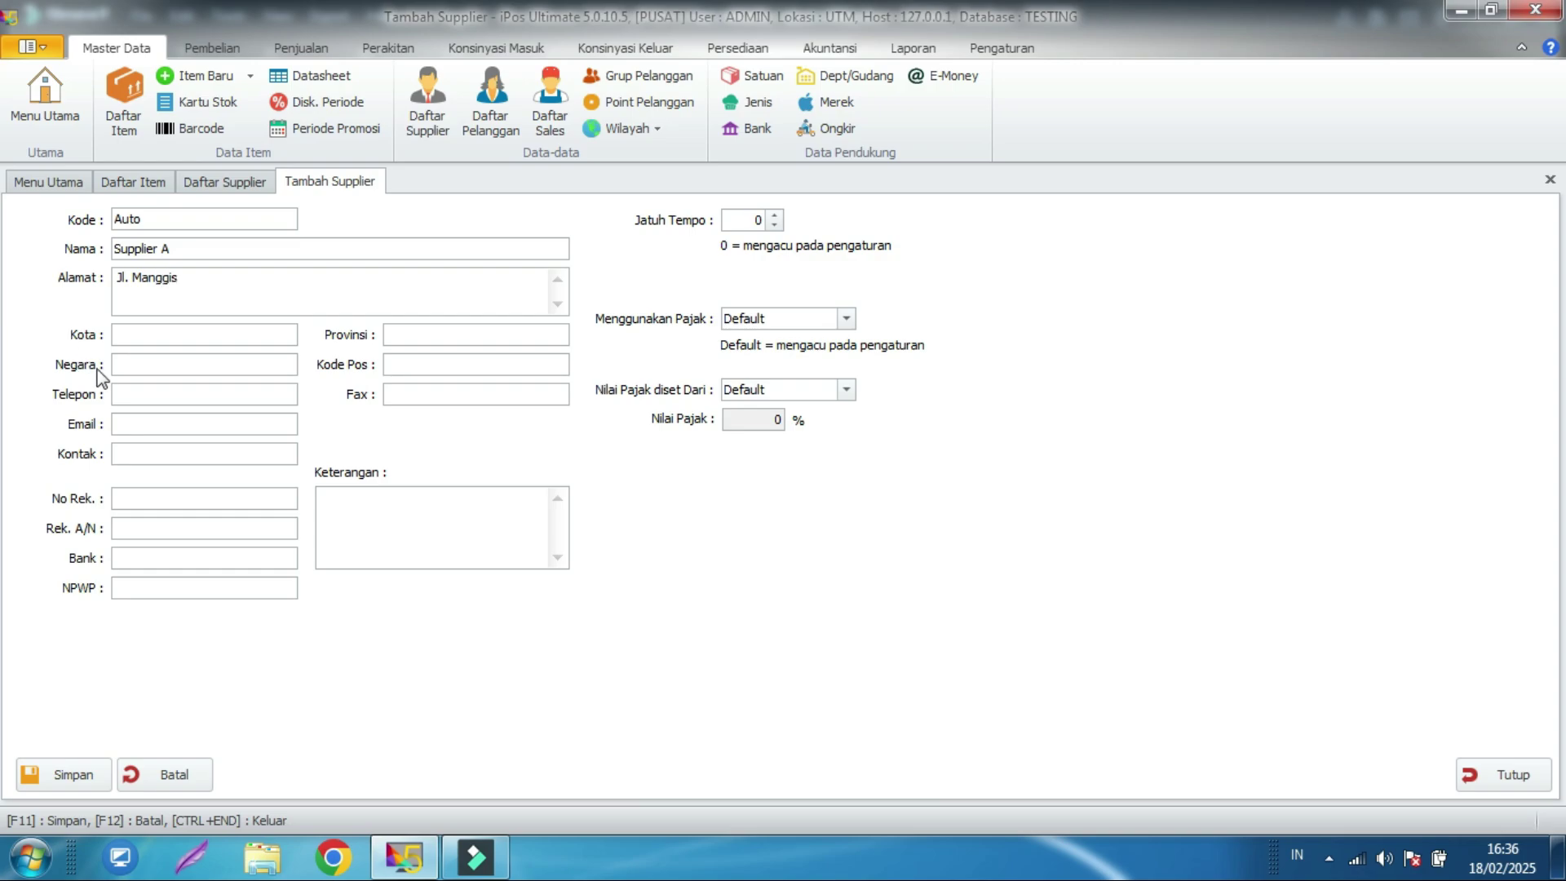
pyautogui.click(135, 339)
pyautogui.write('Bandung')
pyautogui.click(68, 771)
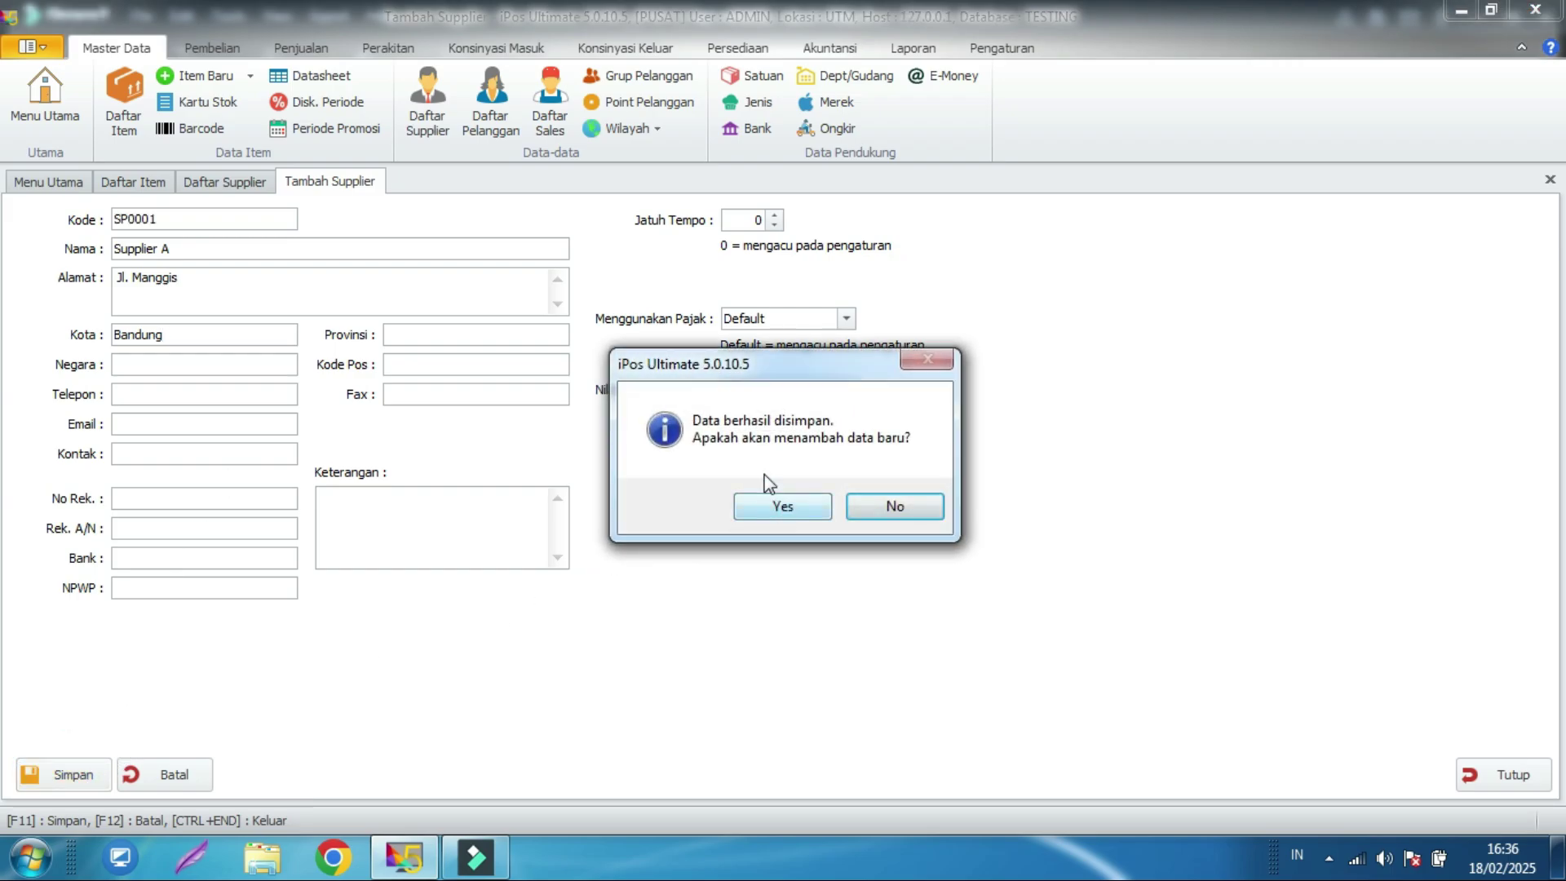
pyautogui.click(882, 507)
pyautogui.click(598, 425)
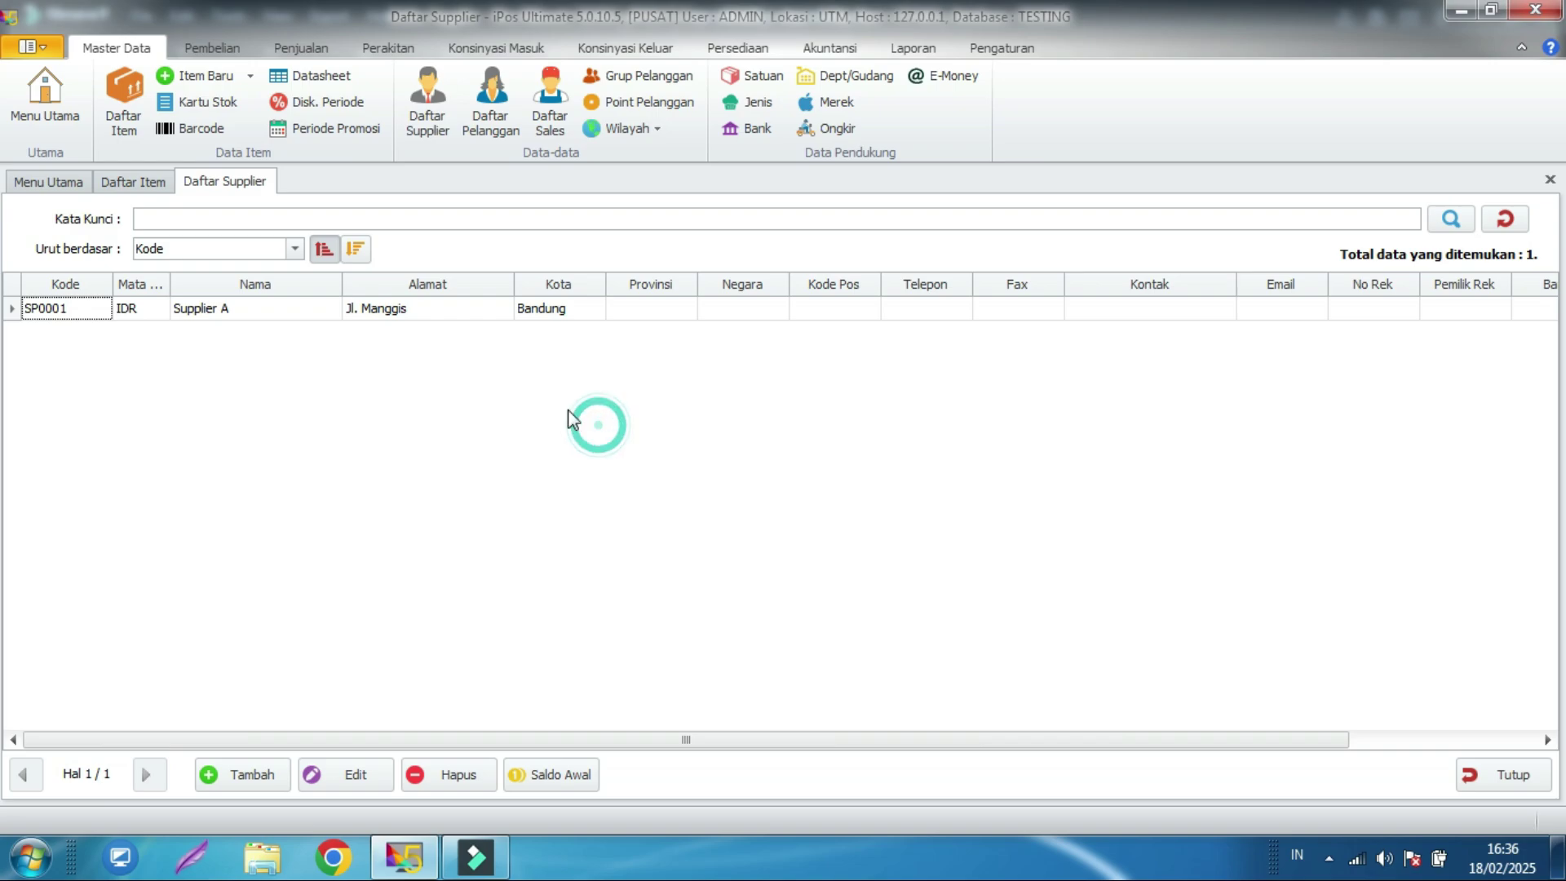
# - Open a new customer form and enter Pelanggan A, Jl. Mangga 2, Jakarta
pyautogui.click(500, 111)
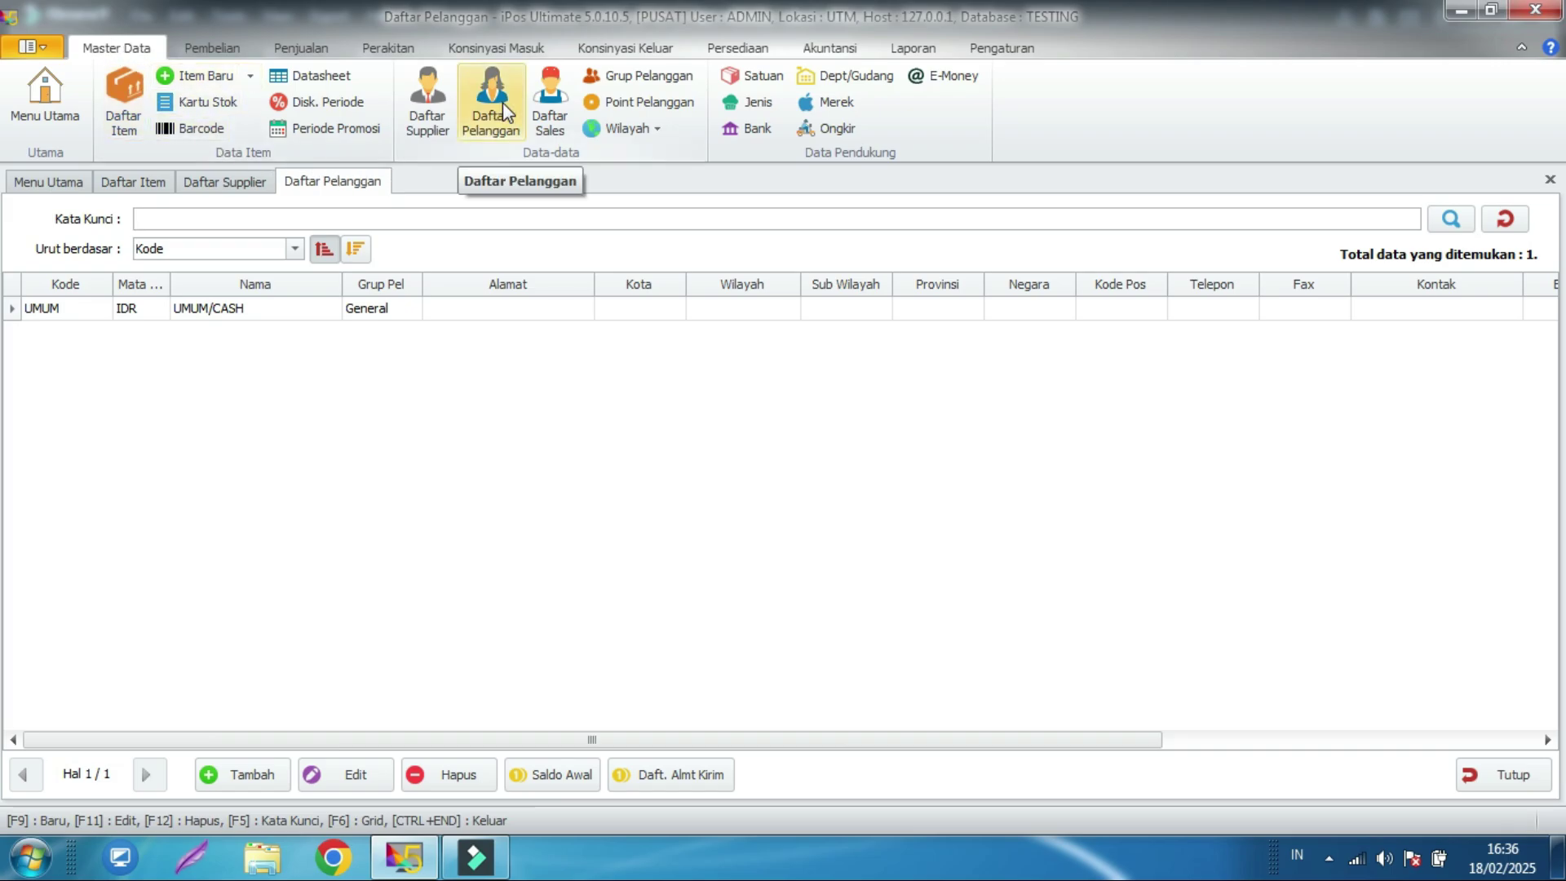
pyautogui.click(234, 779)
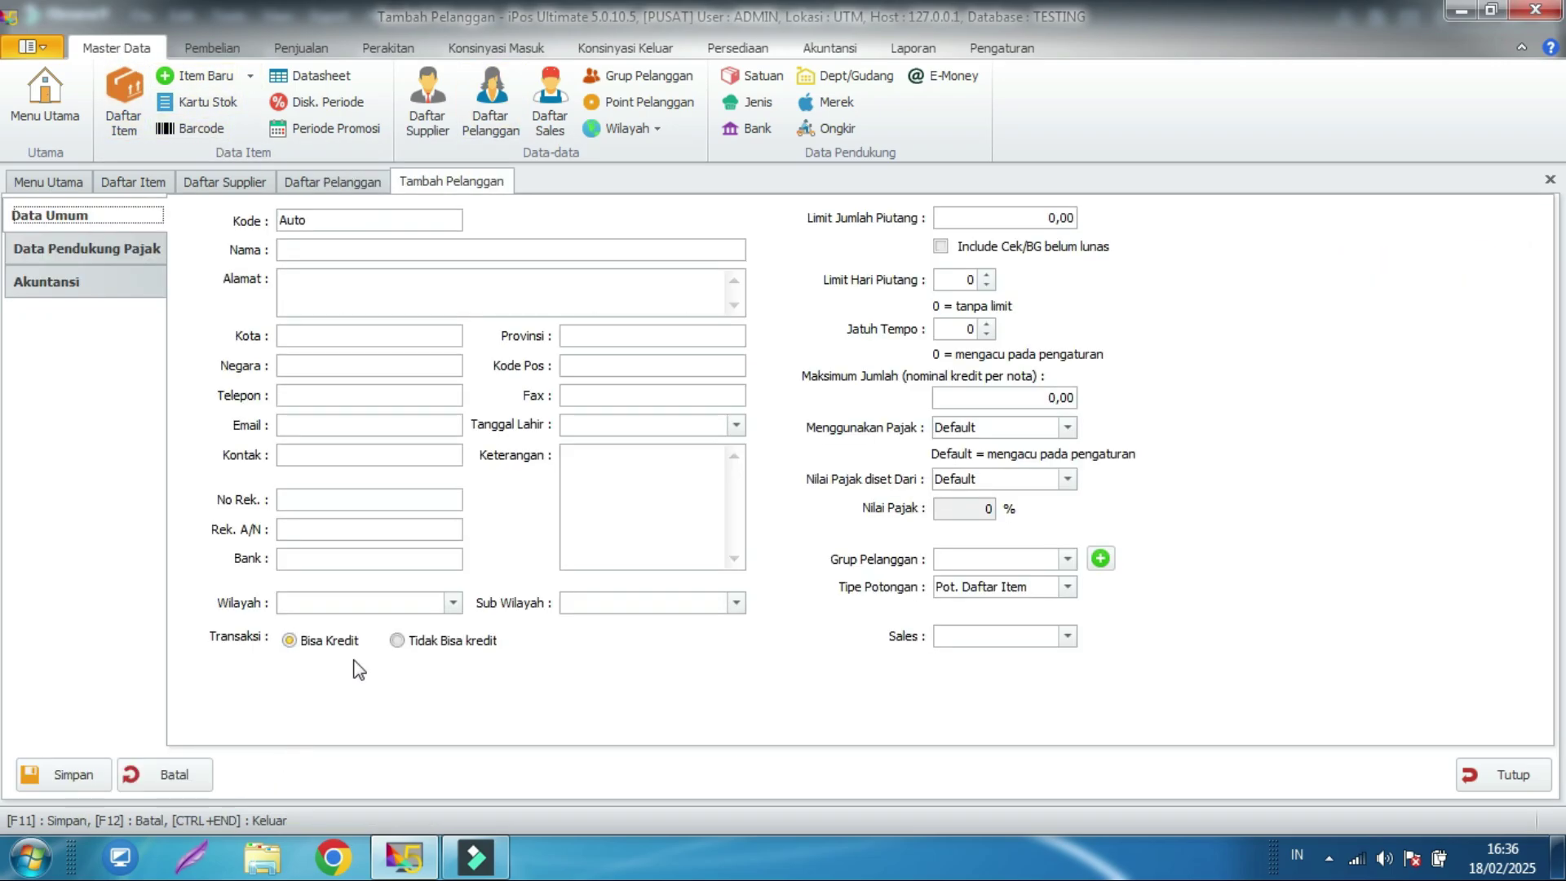
pyautogui.click(331, 216)
pyautogui.write('Pelanggan')
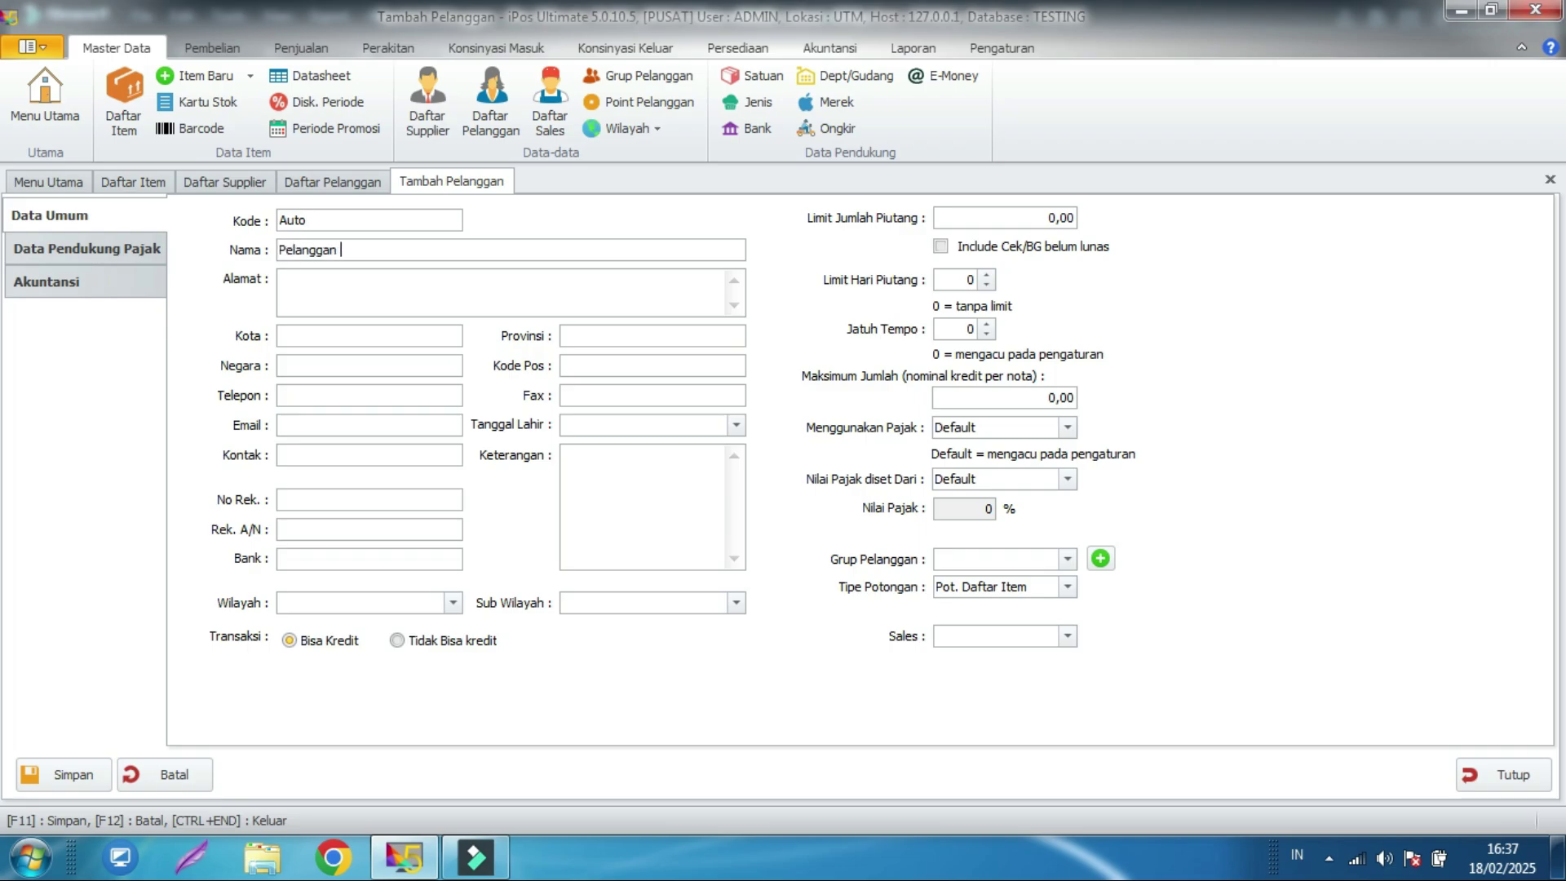
pyautogui.write(' A')
pyautogui.click(305, 296)
pyautogui.write('Jl. Mangga 2')
pyautogui.press('Tab')
pyautogui.write('Jakarta')
# - Assign the customer to the General group and save, declining another entry
pyautogui.click(1068, 560)
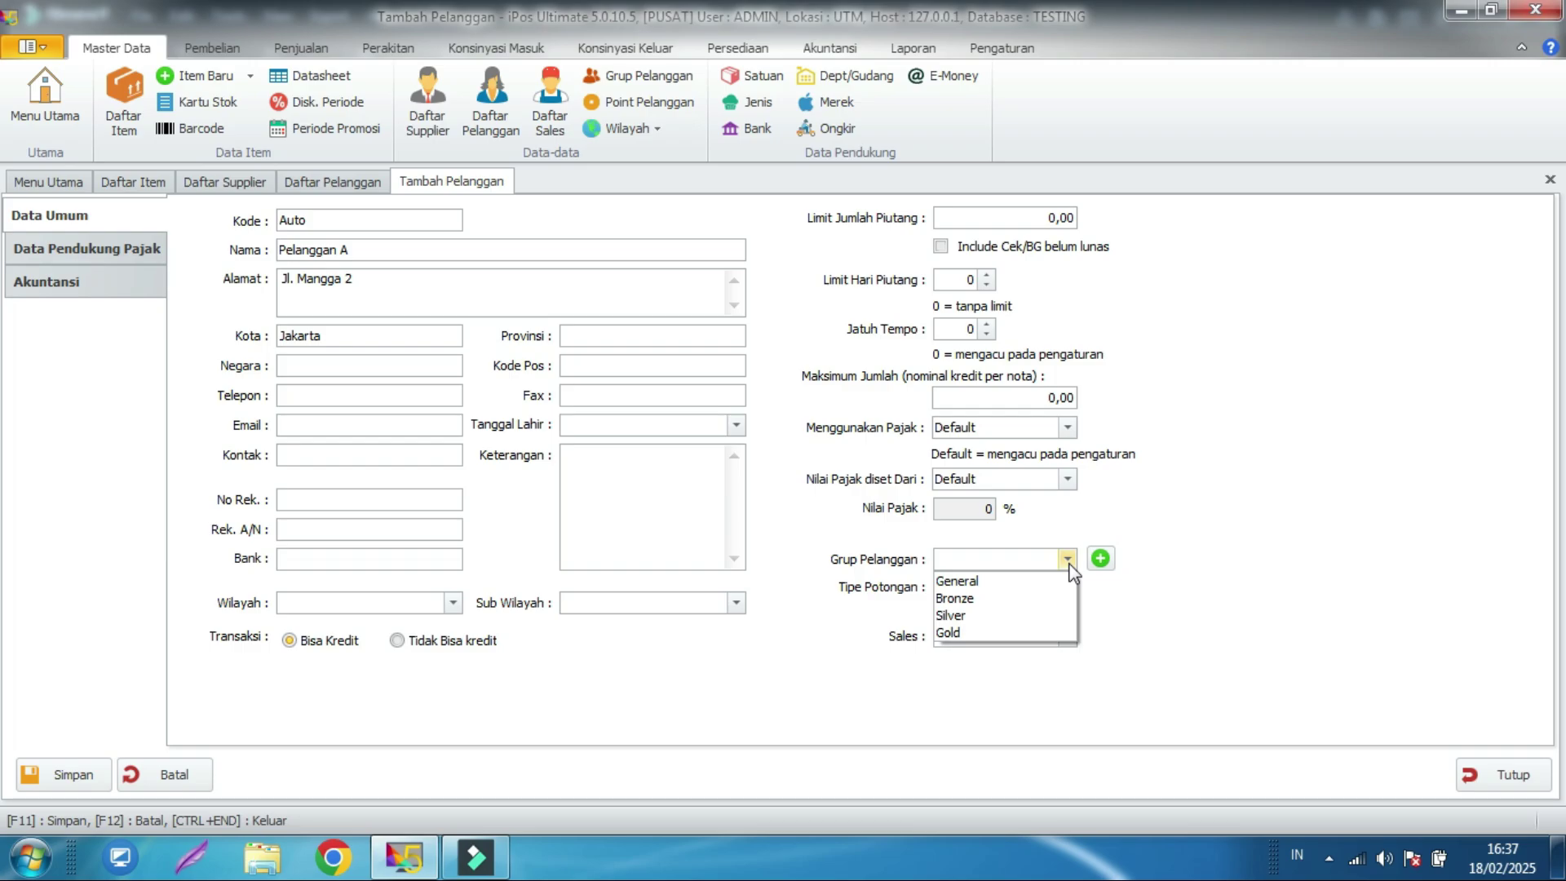
pyautogui.click(994, 581)
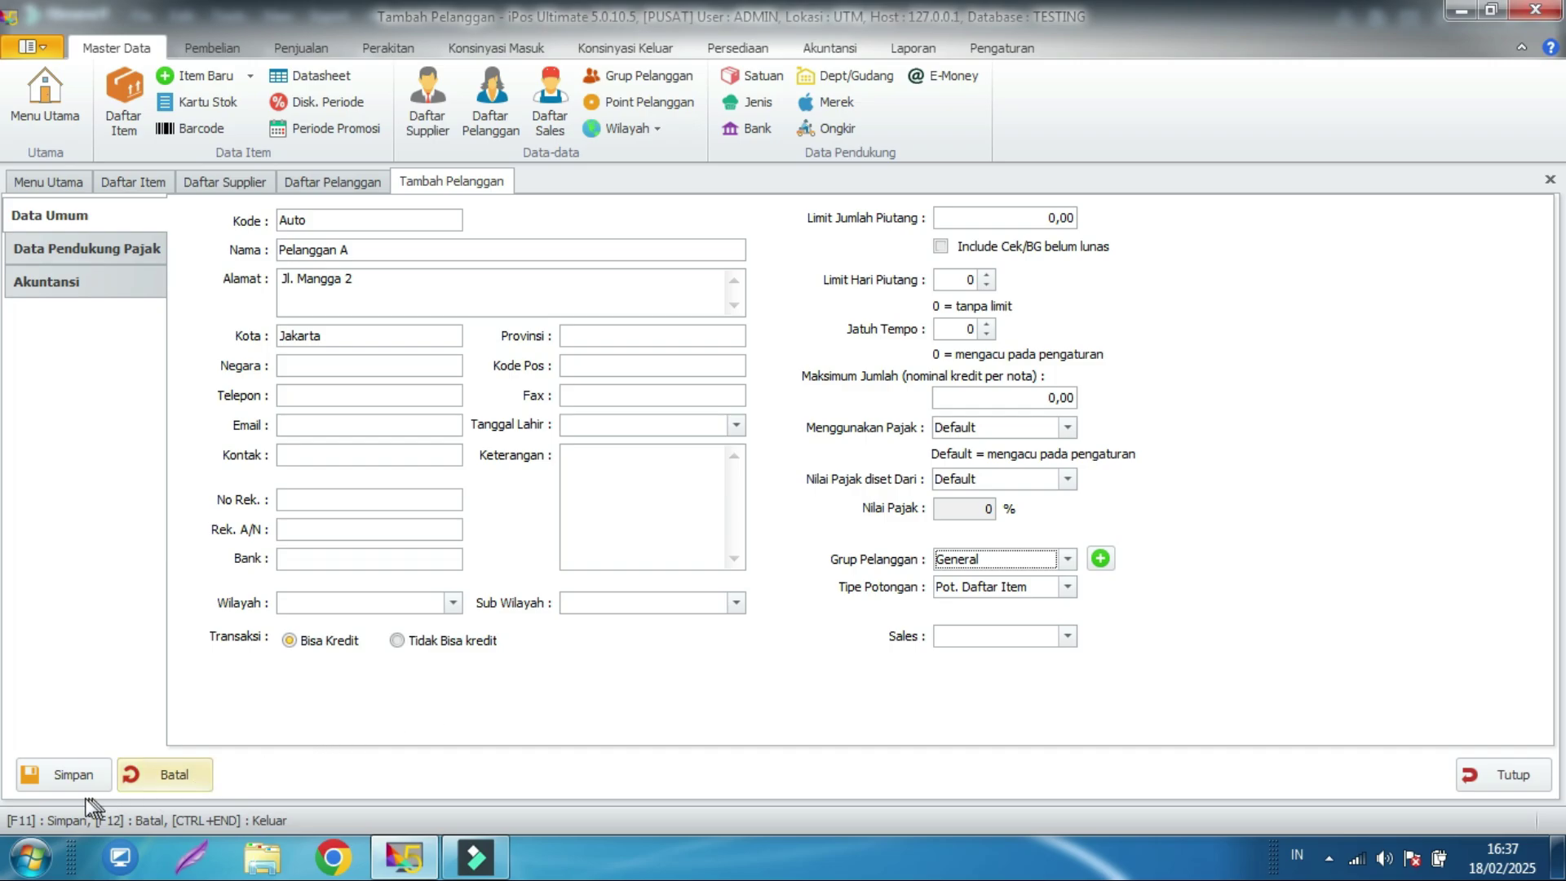
pyautogui.click(51, 771)
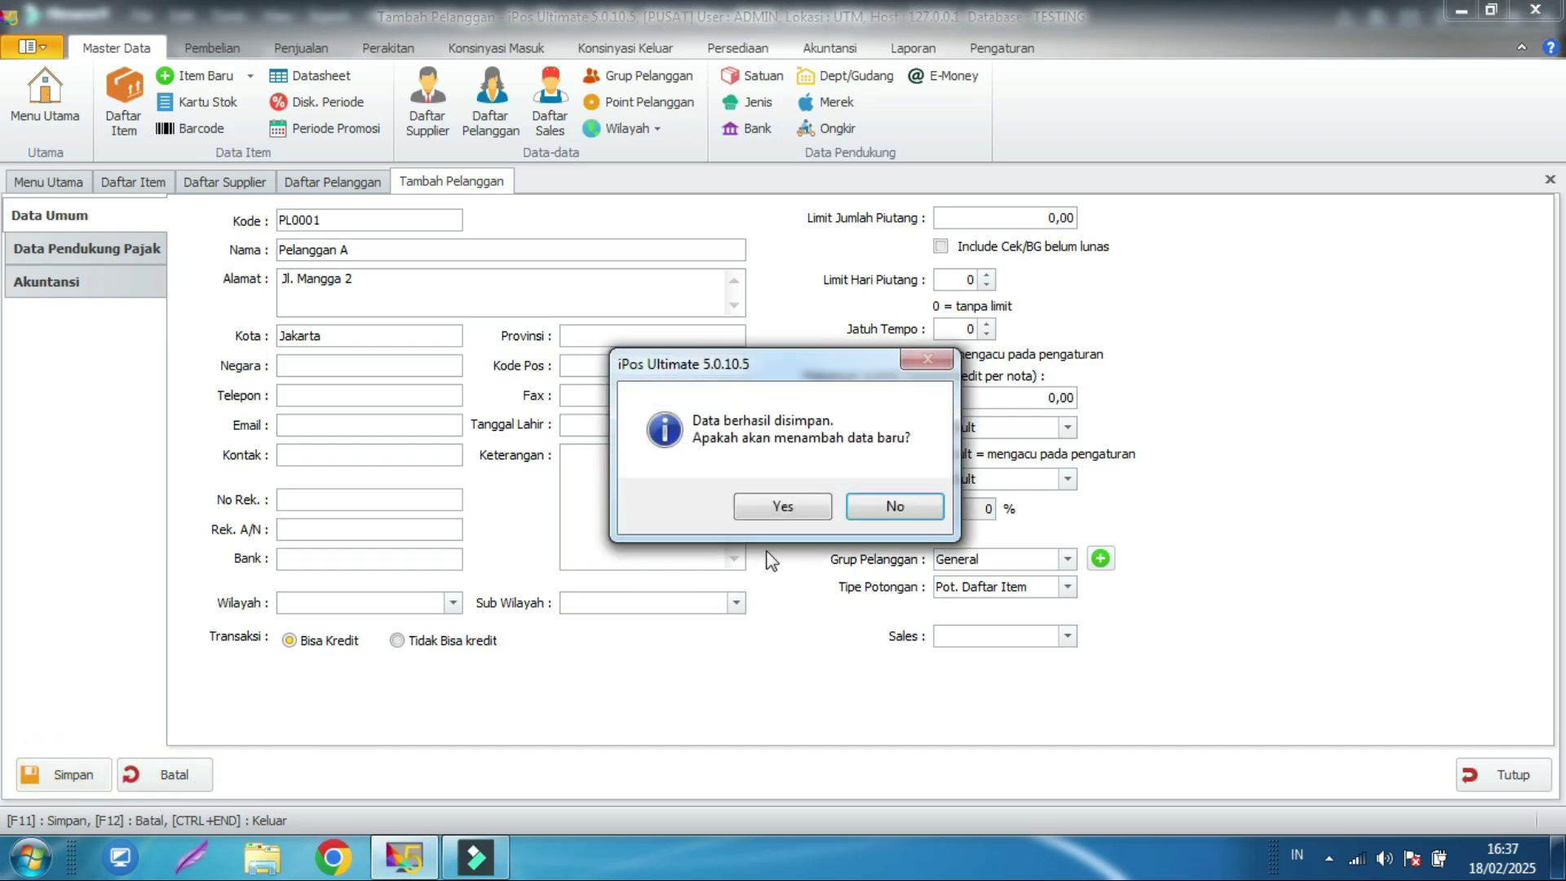
pyautogui.click(885, 509)
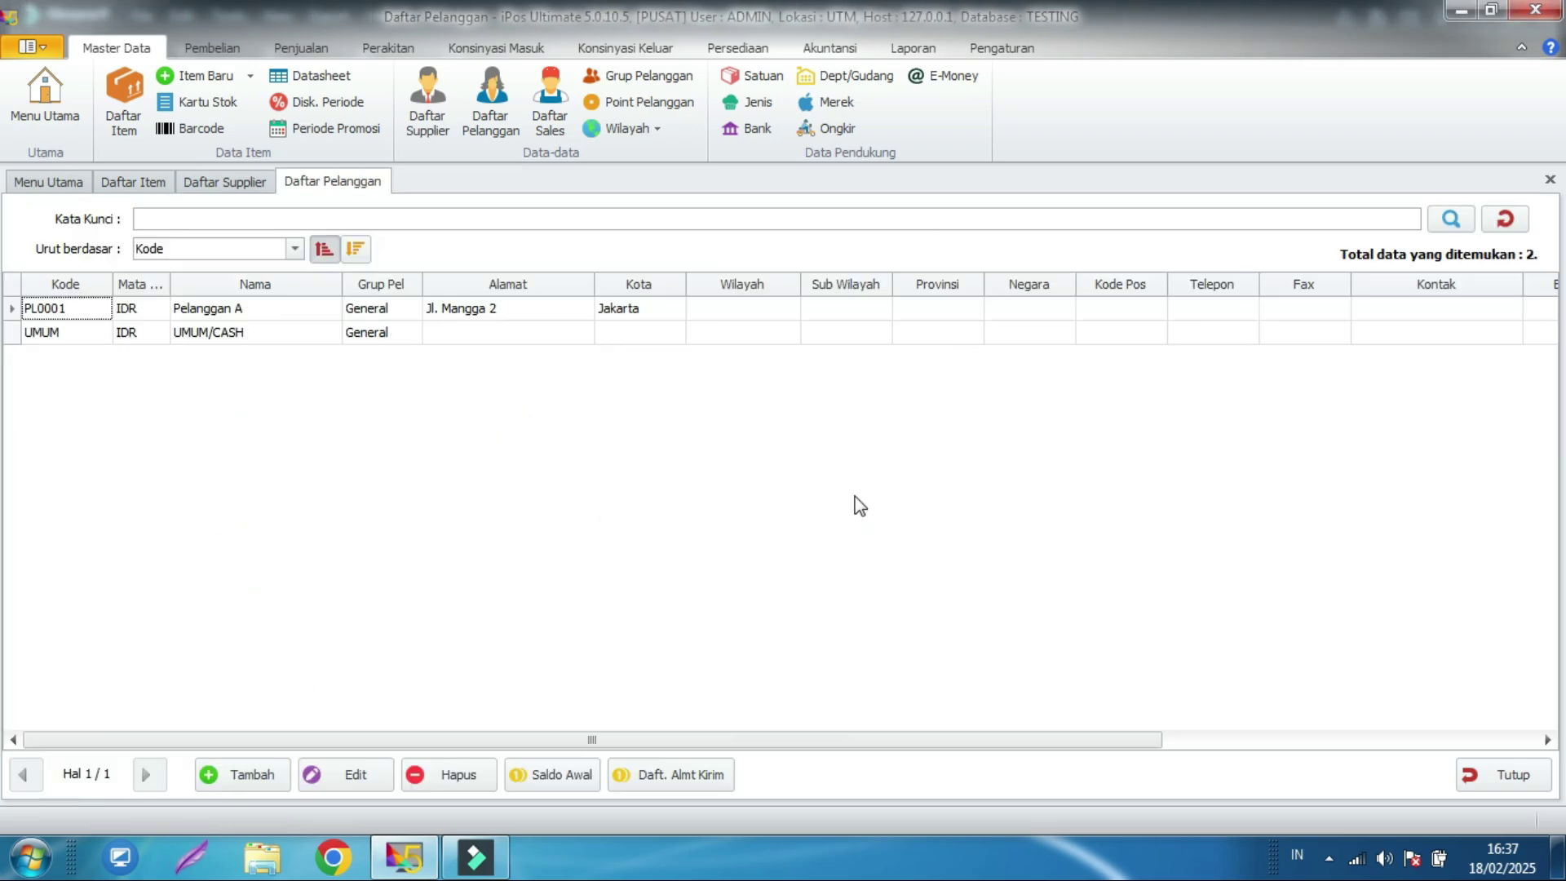
# - Close the customer and supplier lists and open Persediaan > Saldo Awal Item
pyautogui.click(1472, 776)
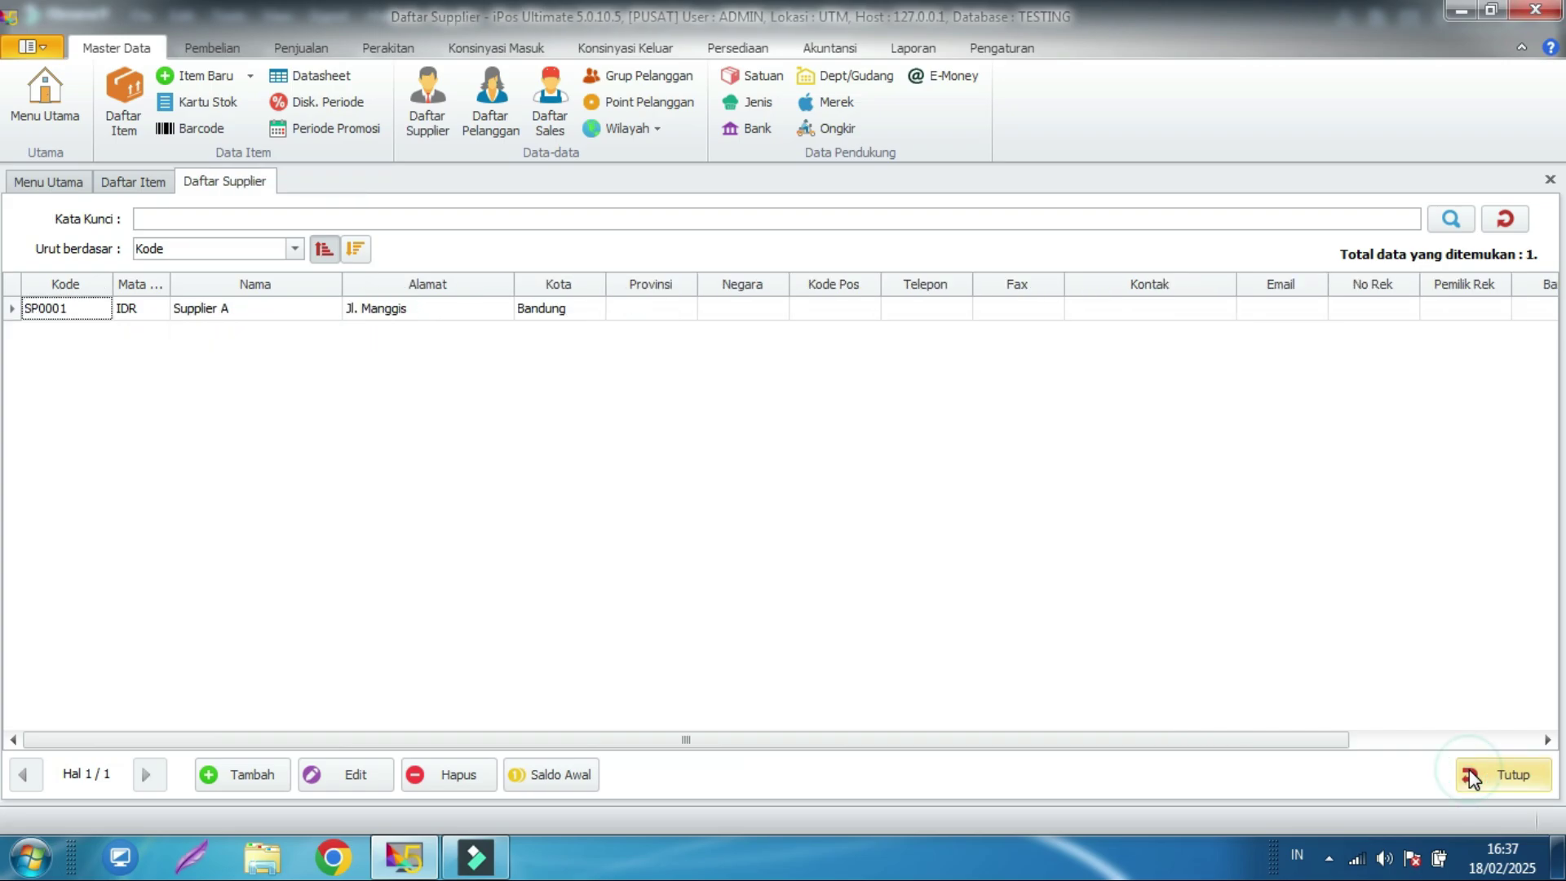
pyautogui.click(1469, 775)
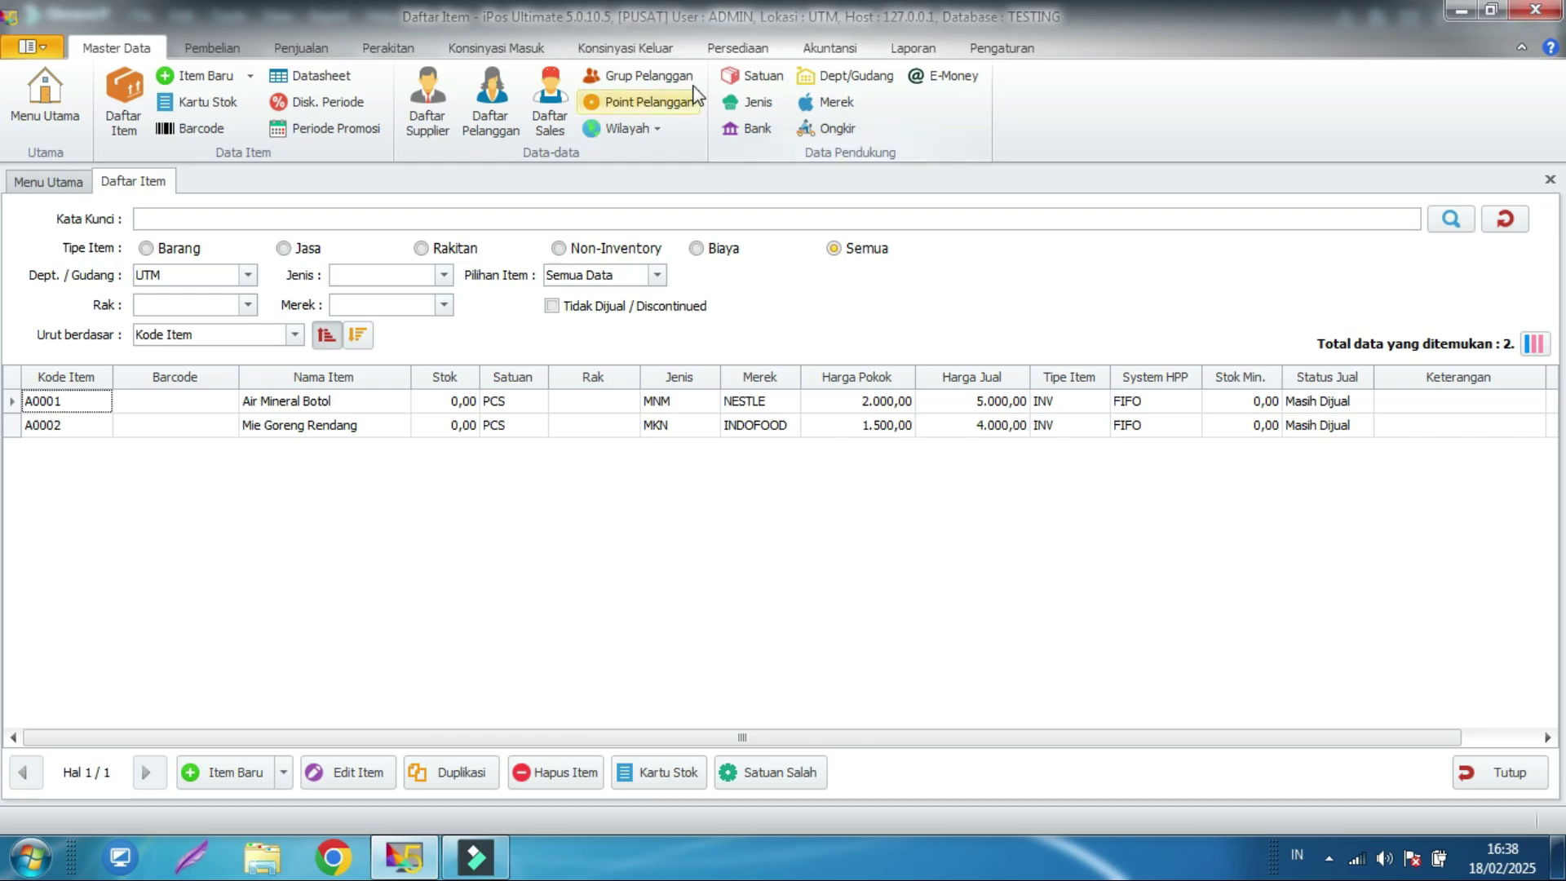
pyautogui.click(718, 49)
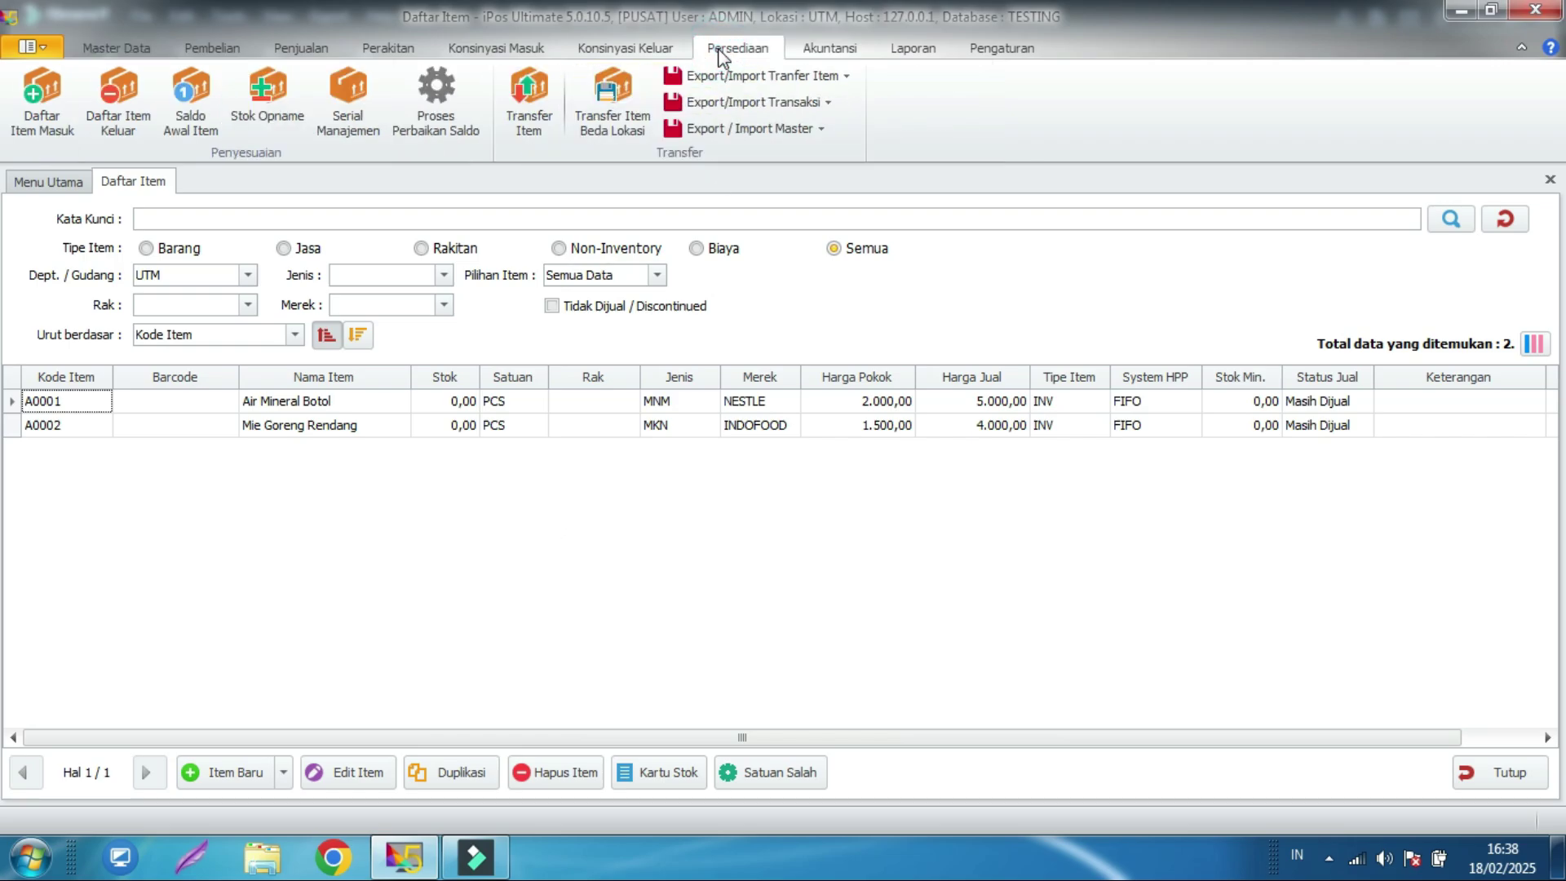
pyautogui.click(192, 123)
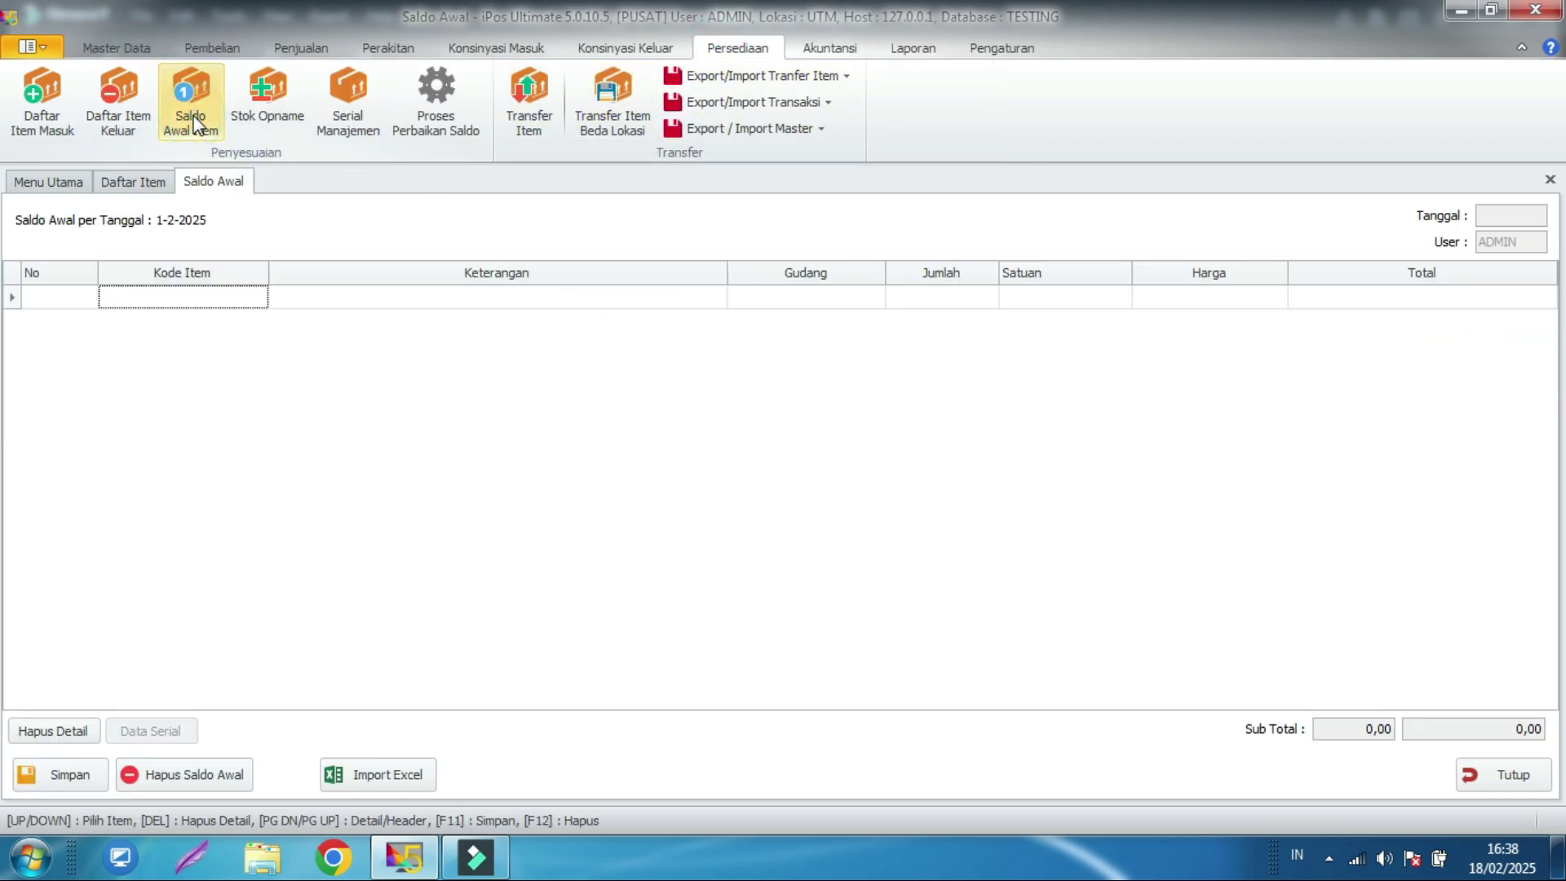
# - Add Air Mineral Botol in row 1 with opening quantity 20
pyautogui.click(200, 296)
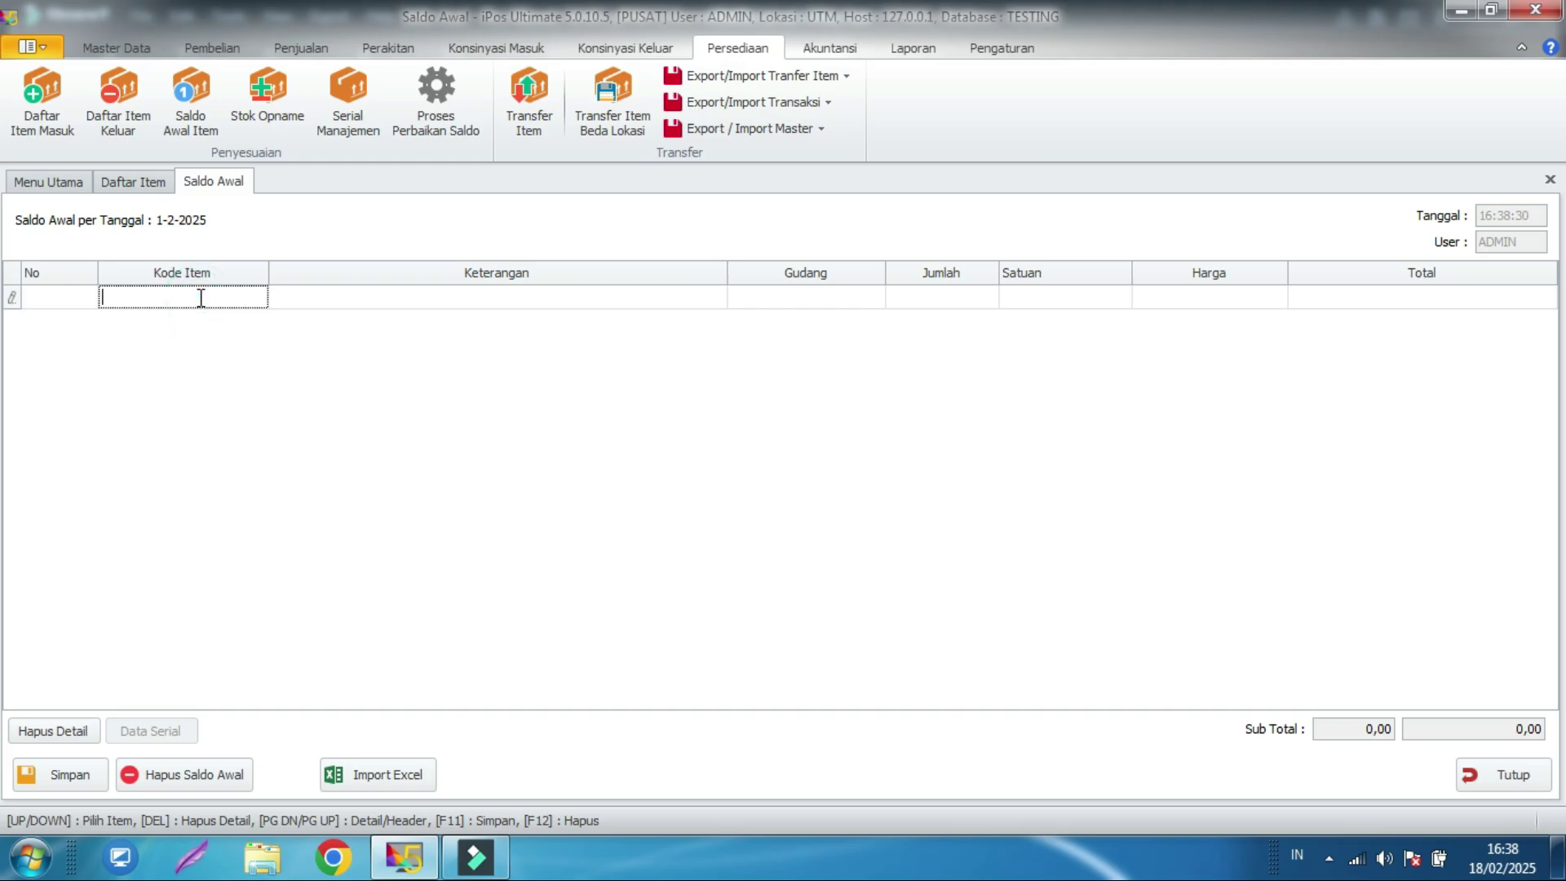
pyautogui.write('air')
pyautogui.press('Return')
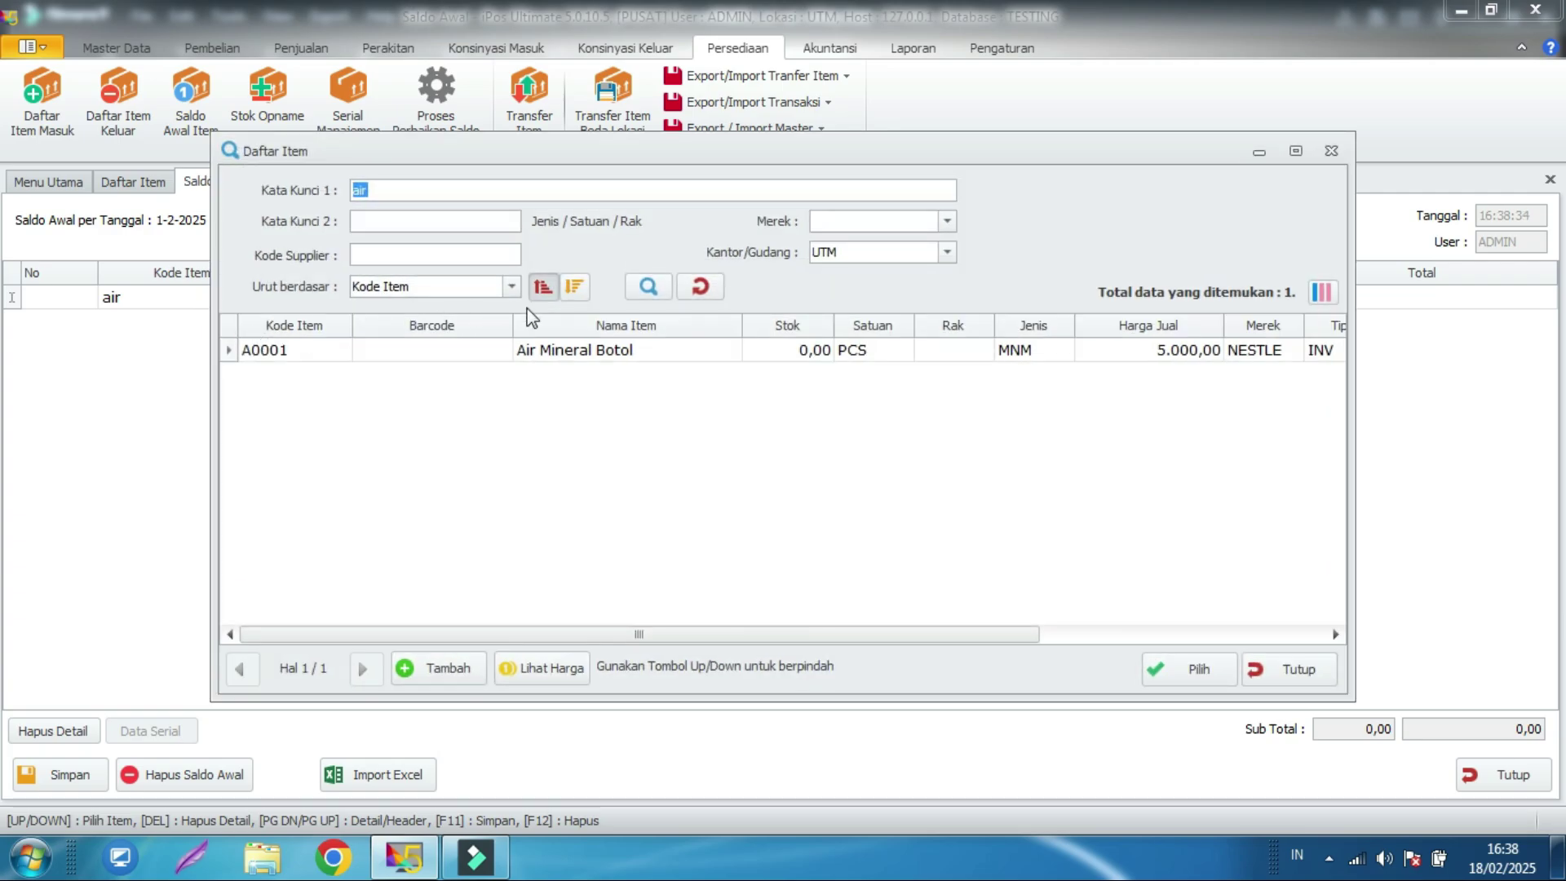
pyautogui.click(593, 353)
pyautogui.click(947, 381)
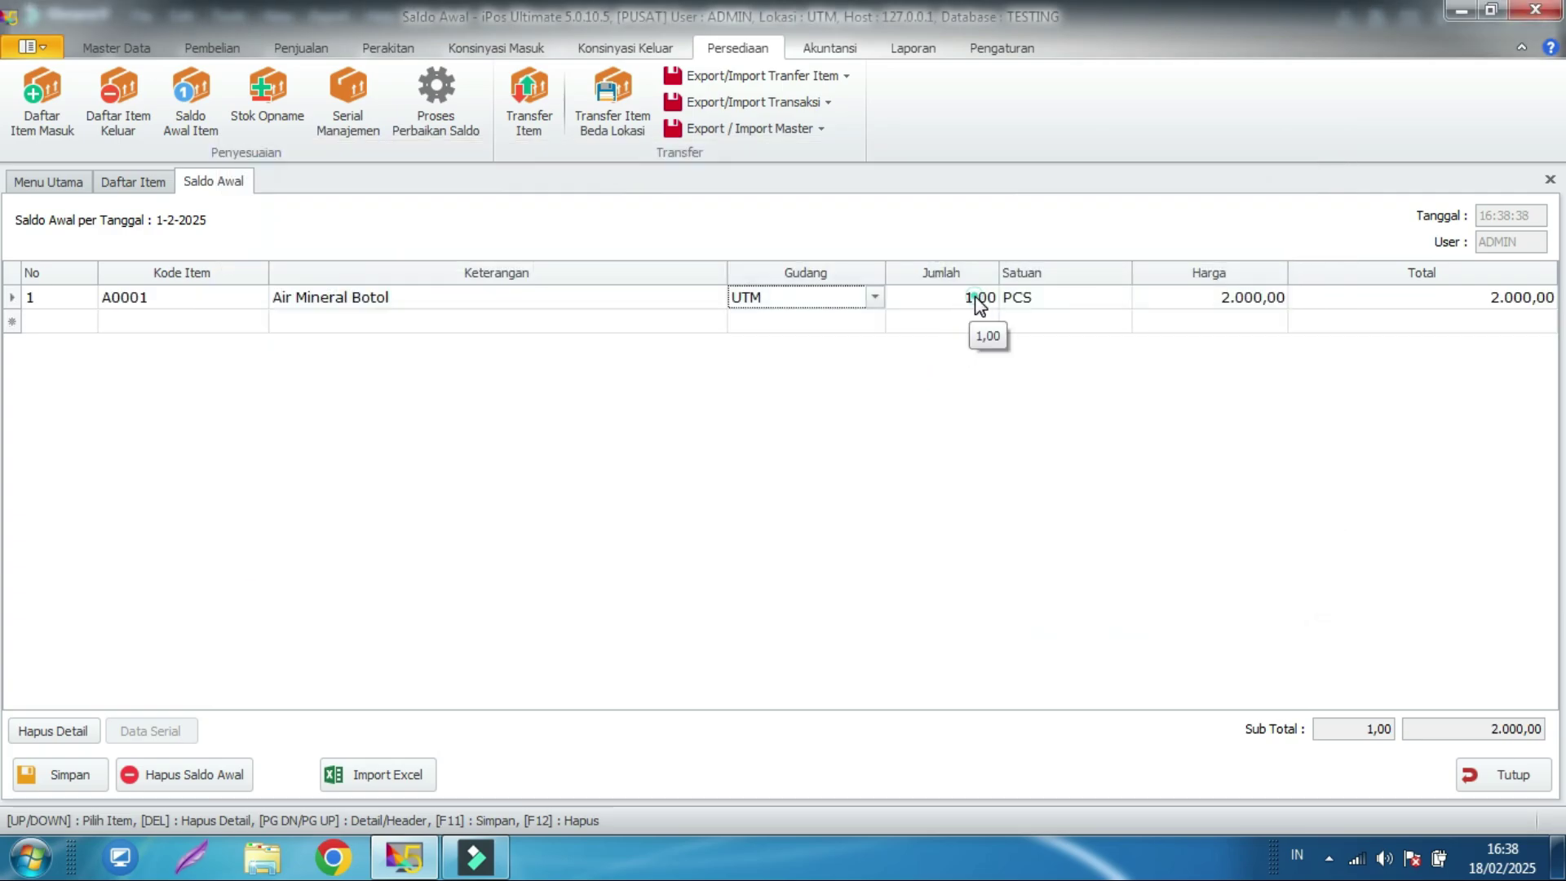
pyautogui.click(971, 297)
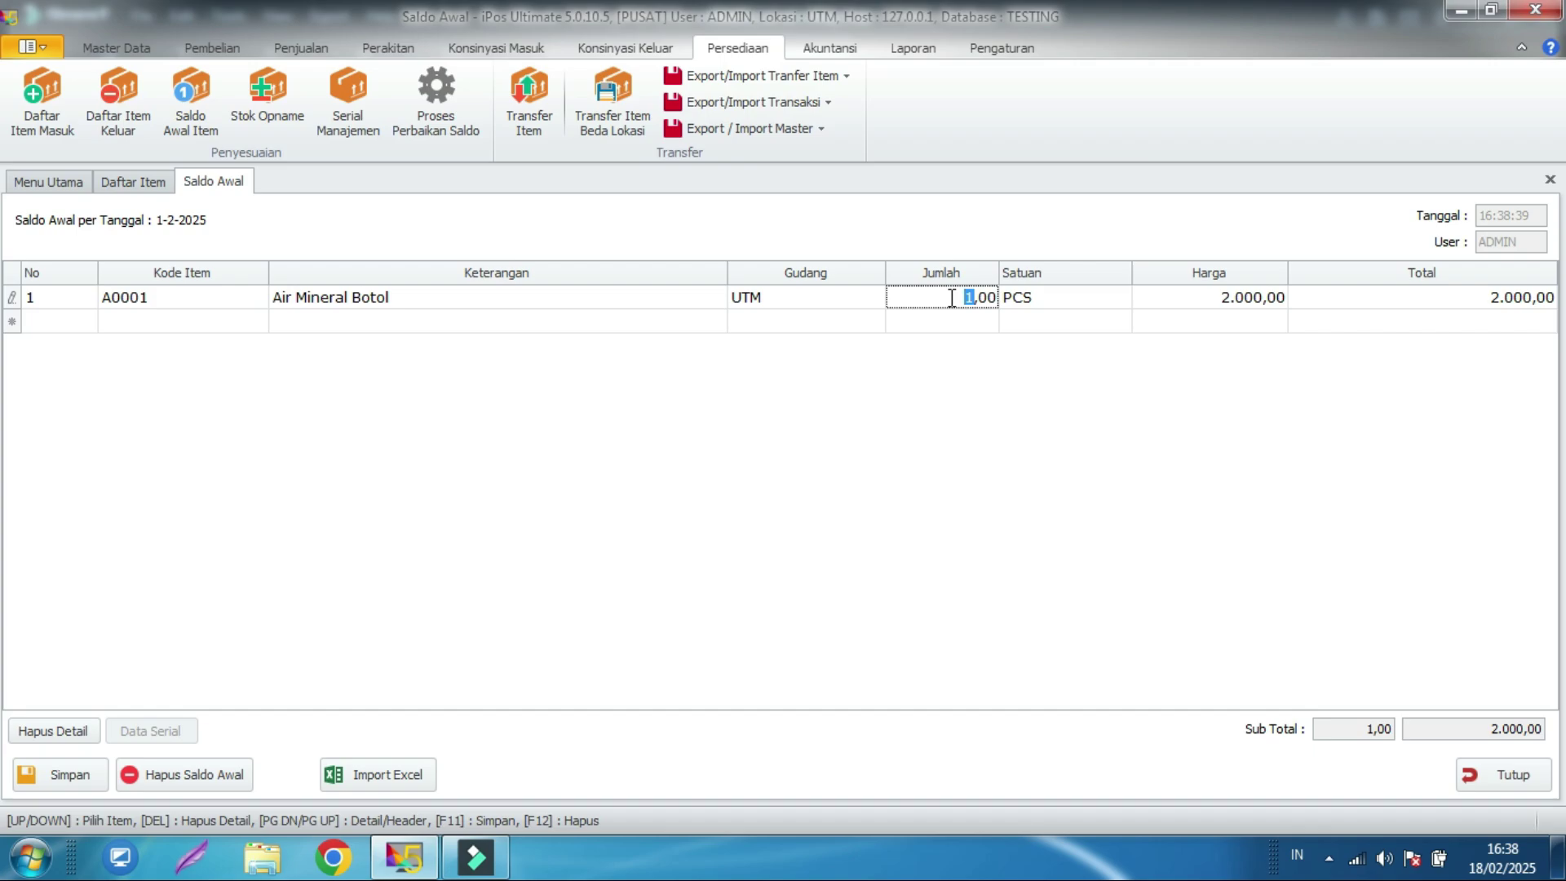
pyautogui.write('20')
pyautogui.click(922, 360)
# - Add Mie Goreng Rendang with quantity 30 and save the opening stock
pyautogui.click(152, 324)
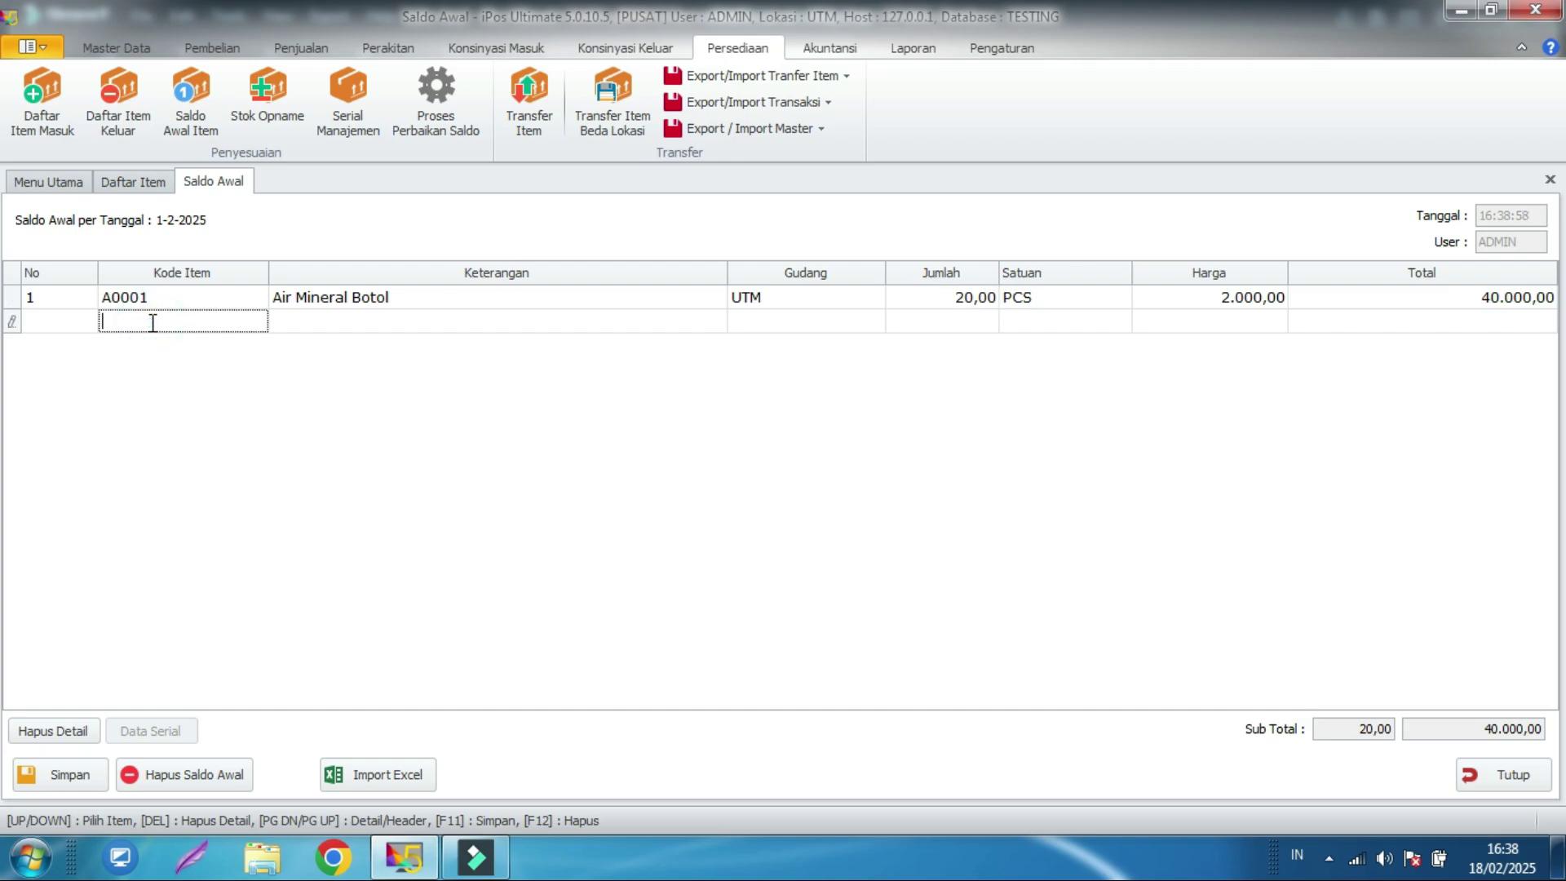
pyautogui.write('mie')
pyautogui.press('Return')
pyautogui.doubleClick(577, 356)
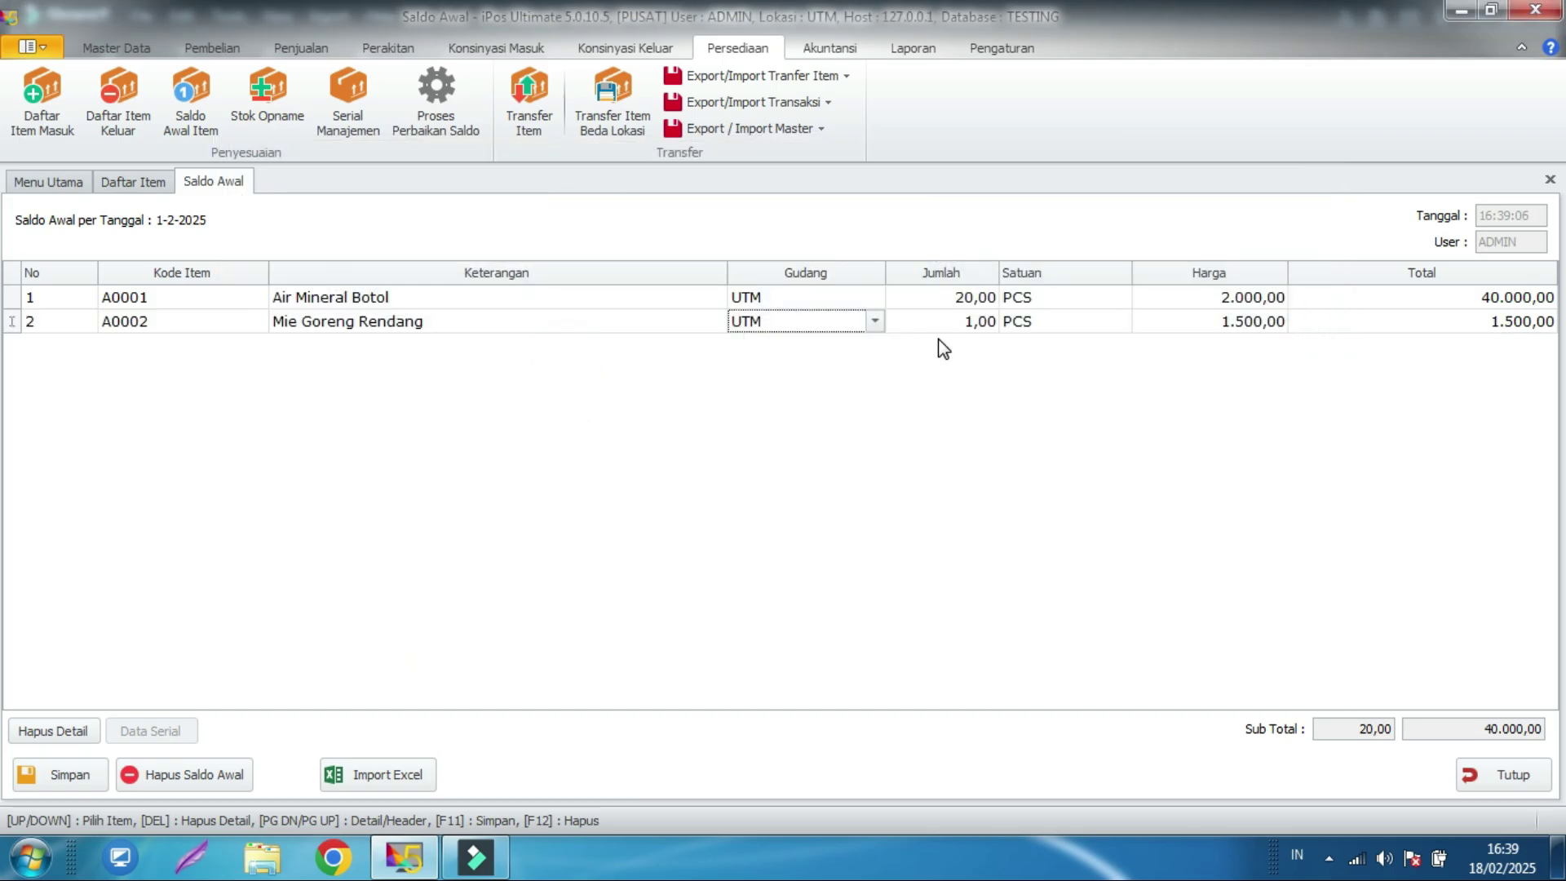
pyautogui.click(971, 322)
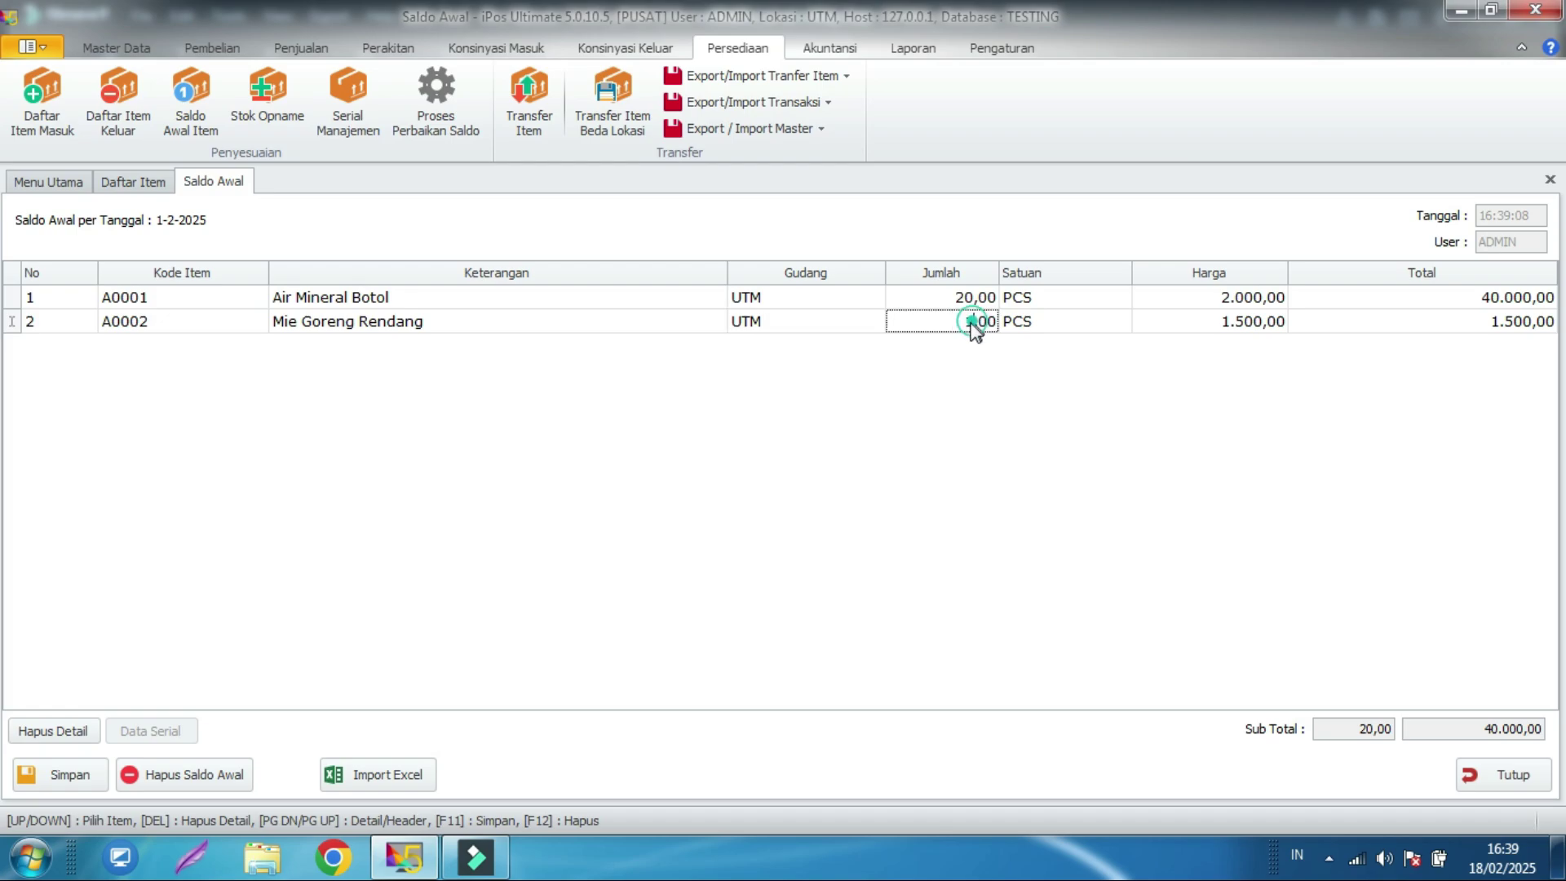
pyautogui.write('30')
pyautogui.press('Return')
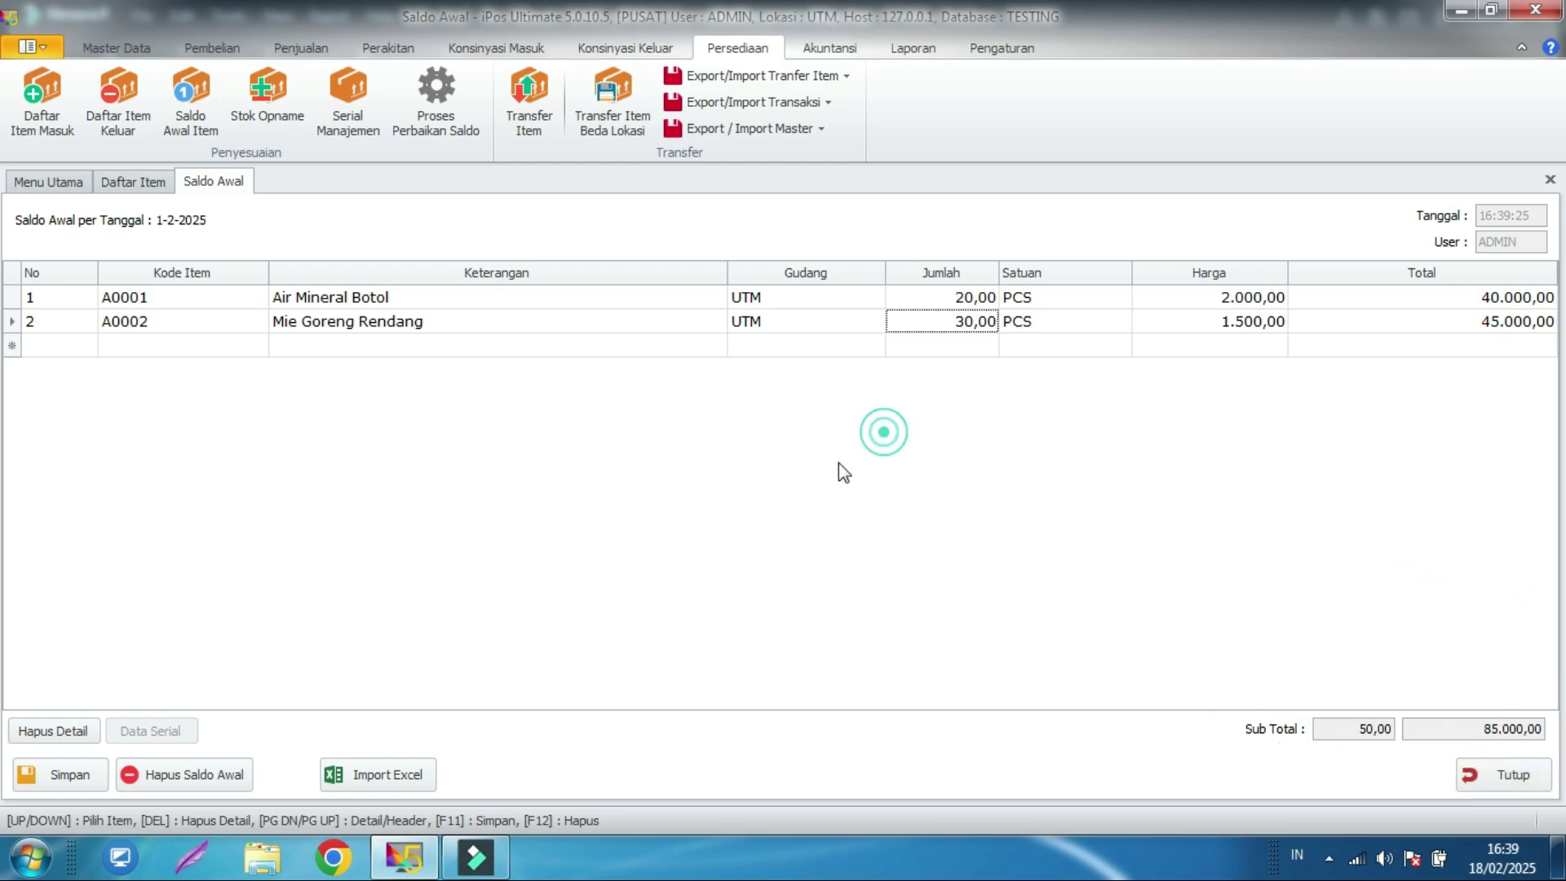
pyautogui.click(65, 778)
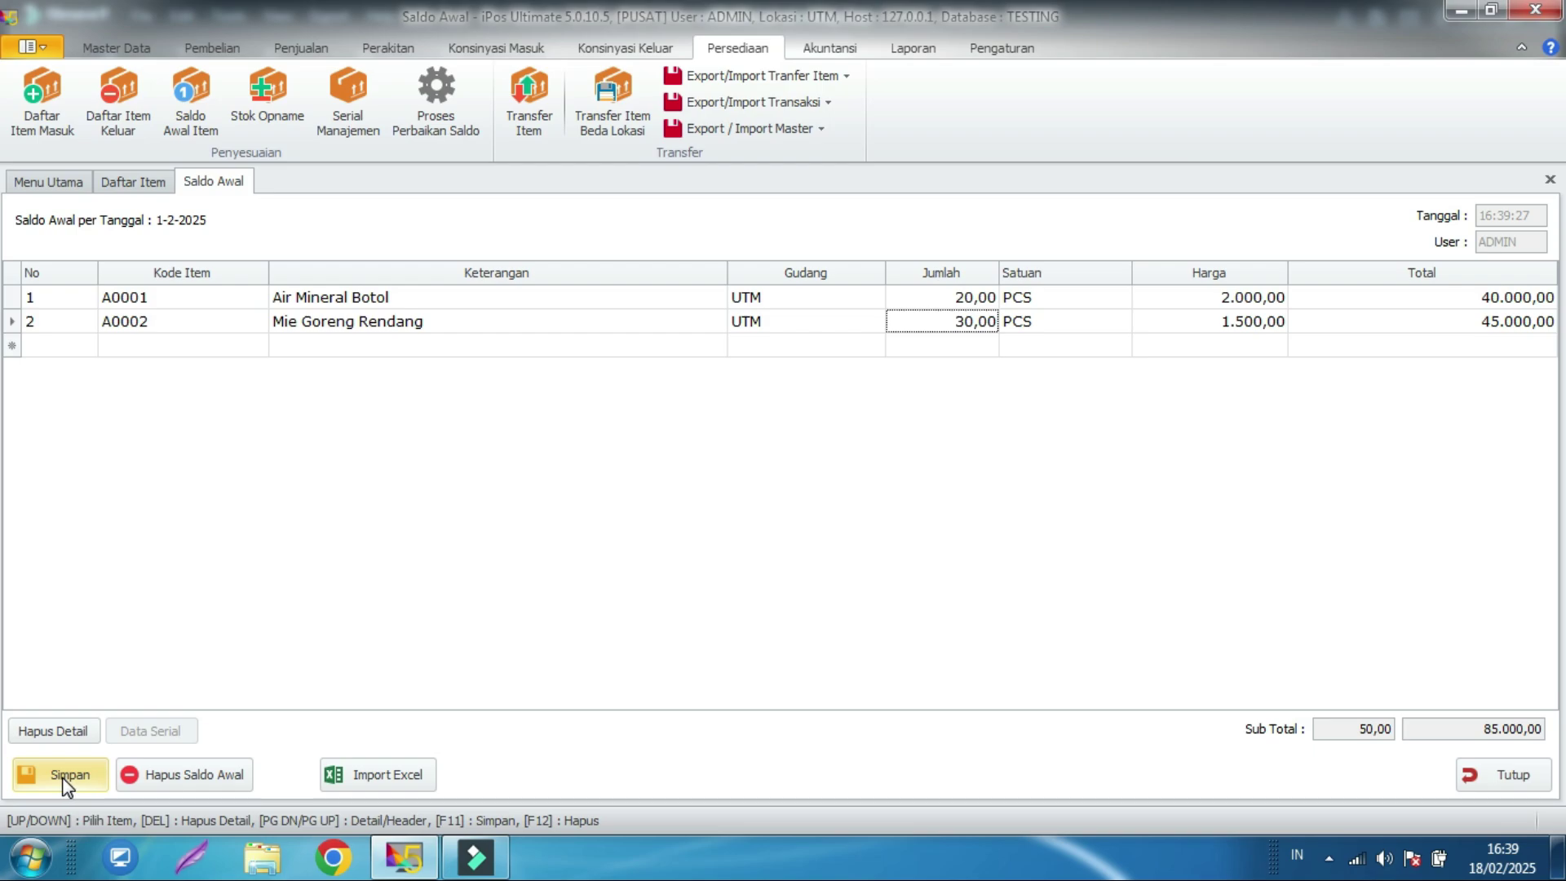
pyautogui.click(879, 507)
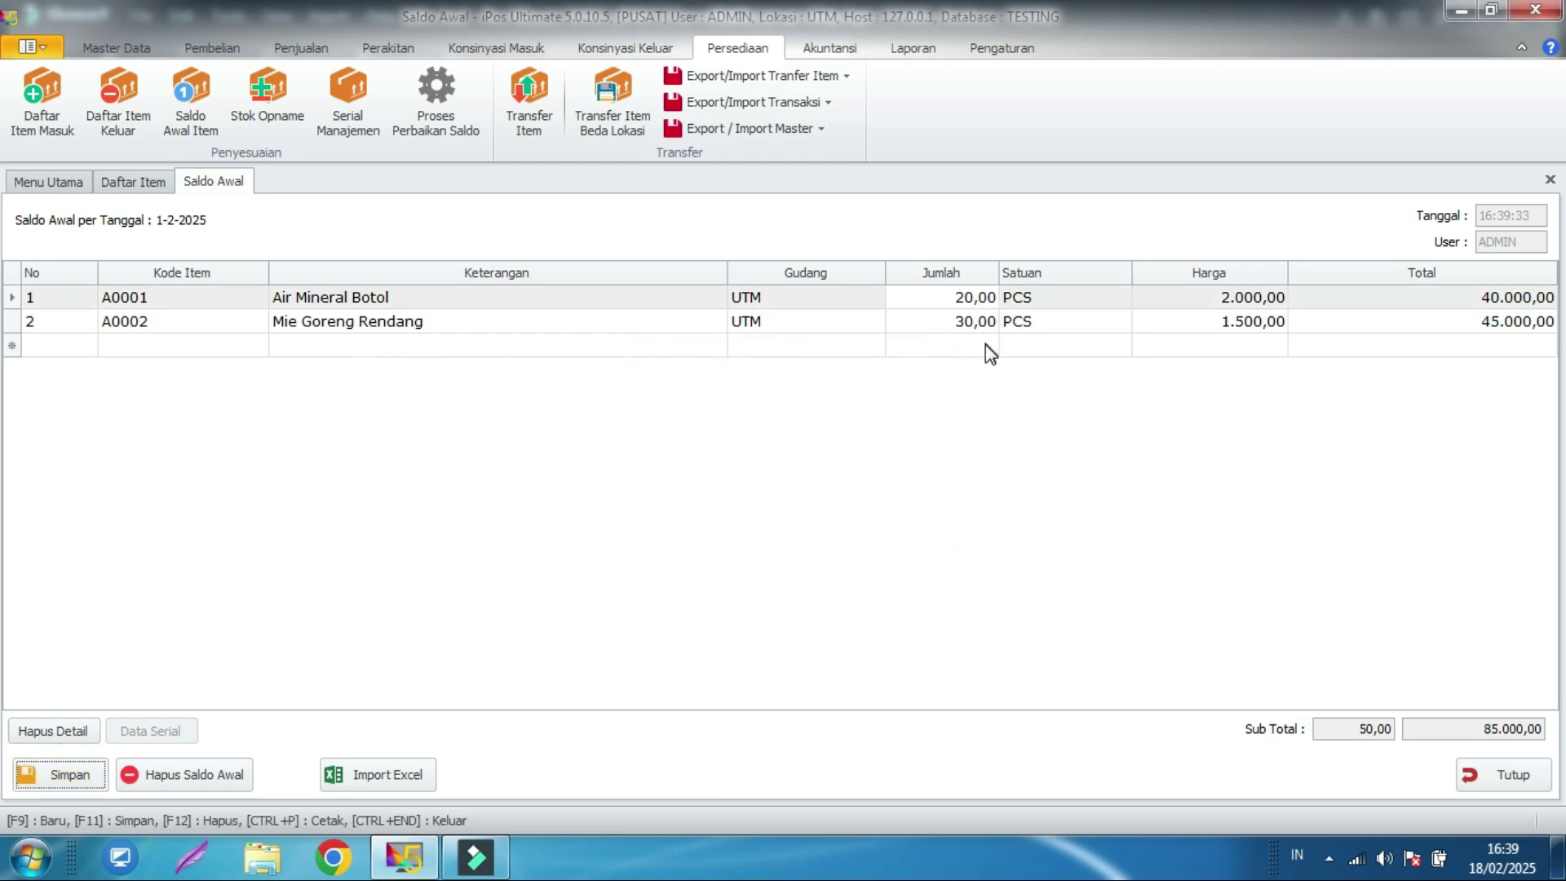
# - Refresh Daftar Item to verify stock 20 and 30, then close the Saldo Awal and item tabs
pyautogui.click(151, 183)
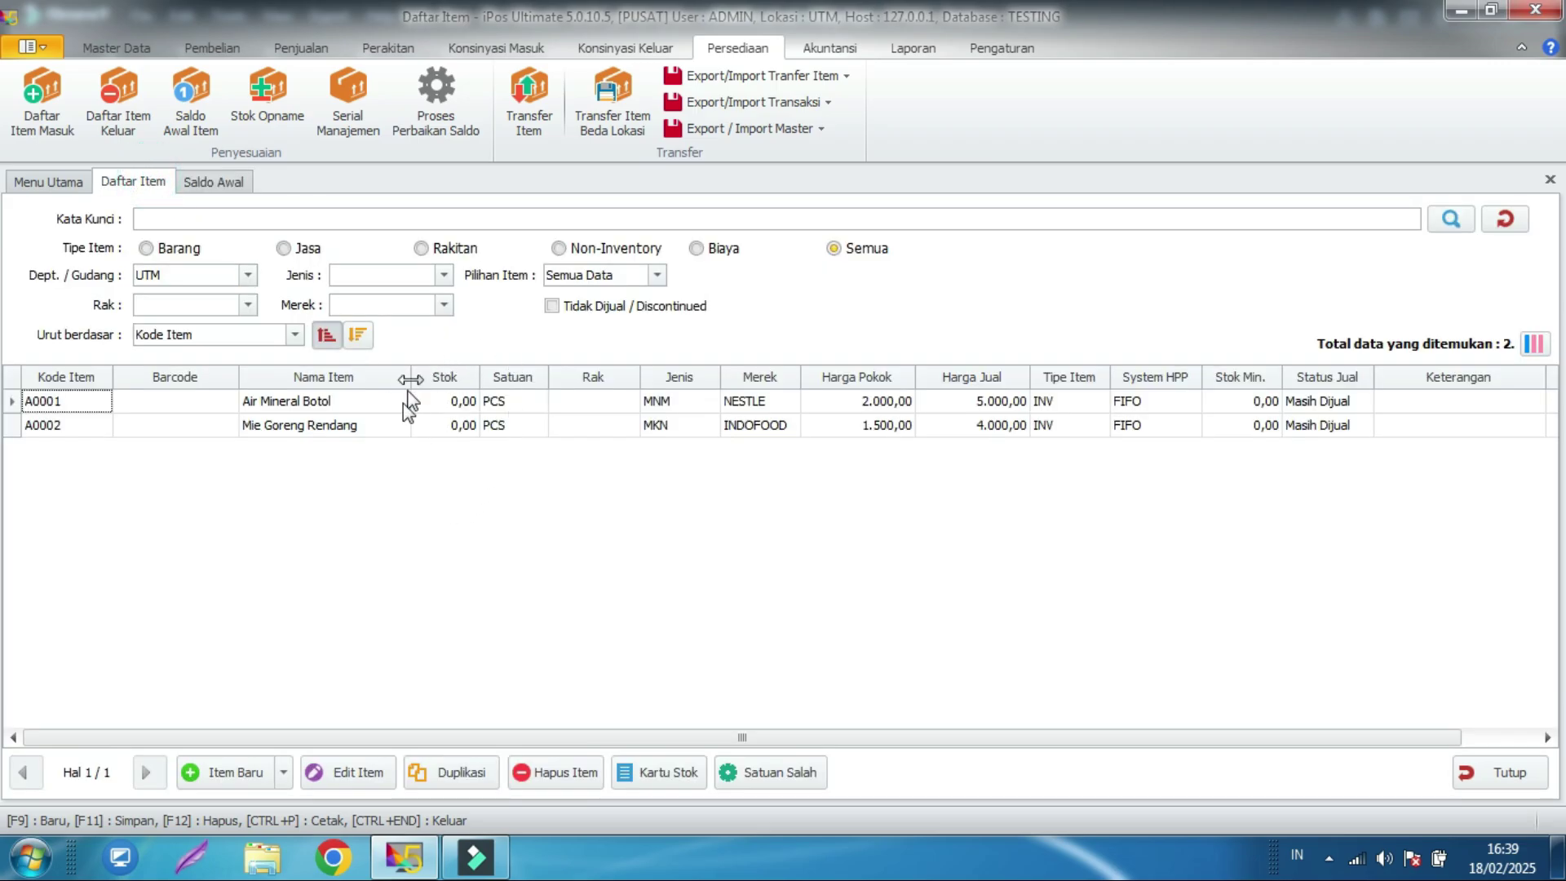
pyautogui.click(1501, 223)
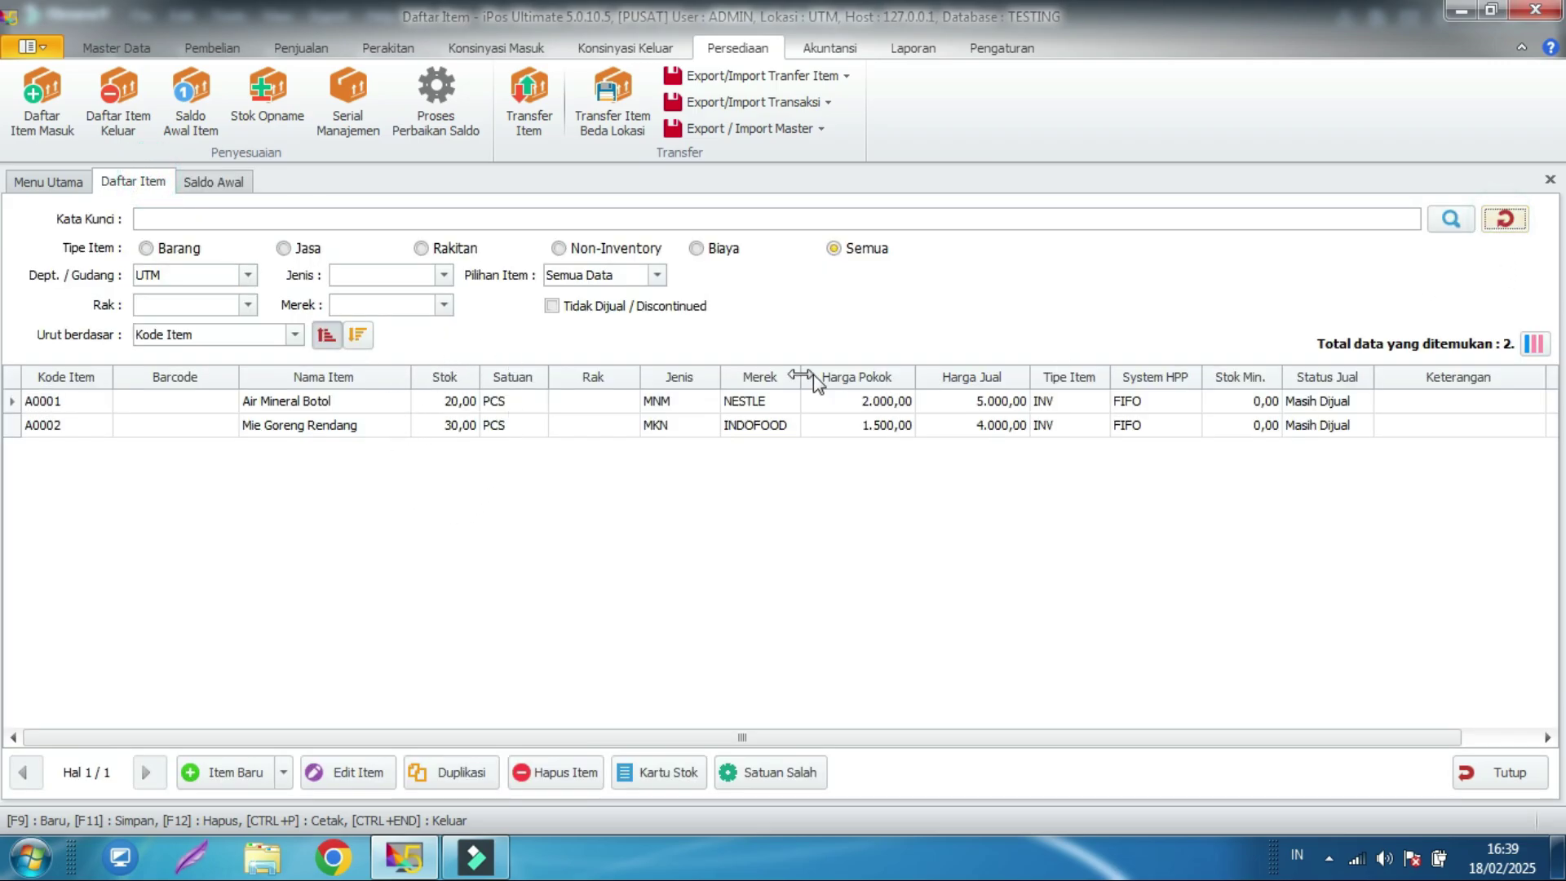
pyautogui.click(455, 423)
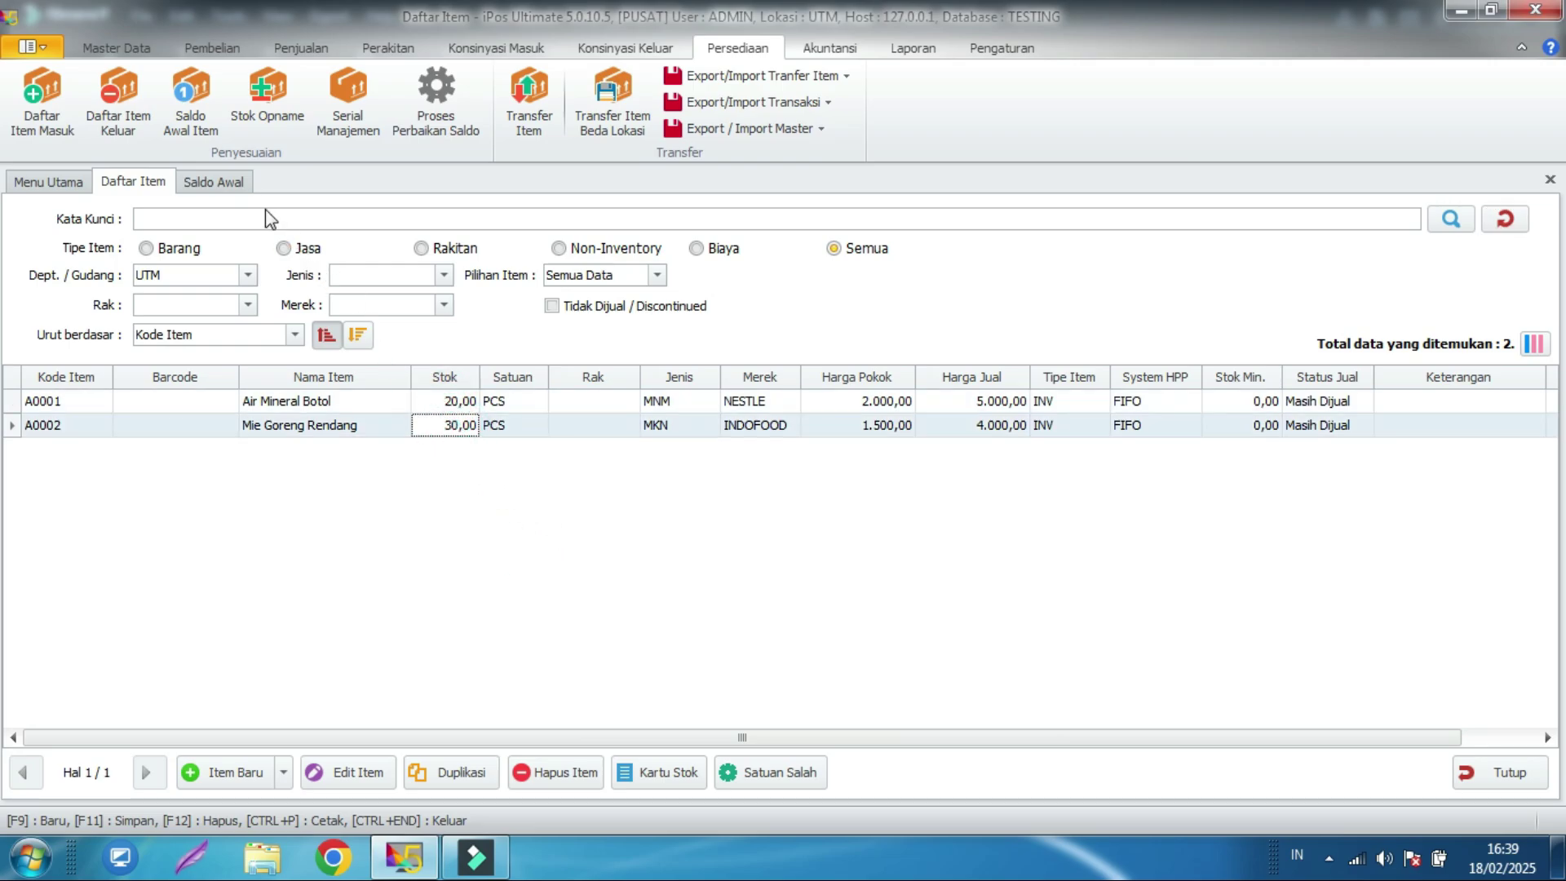
pyautogui.click(213, 182)
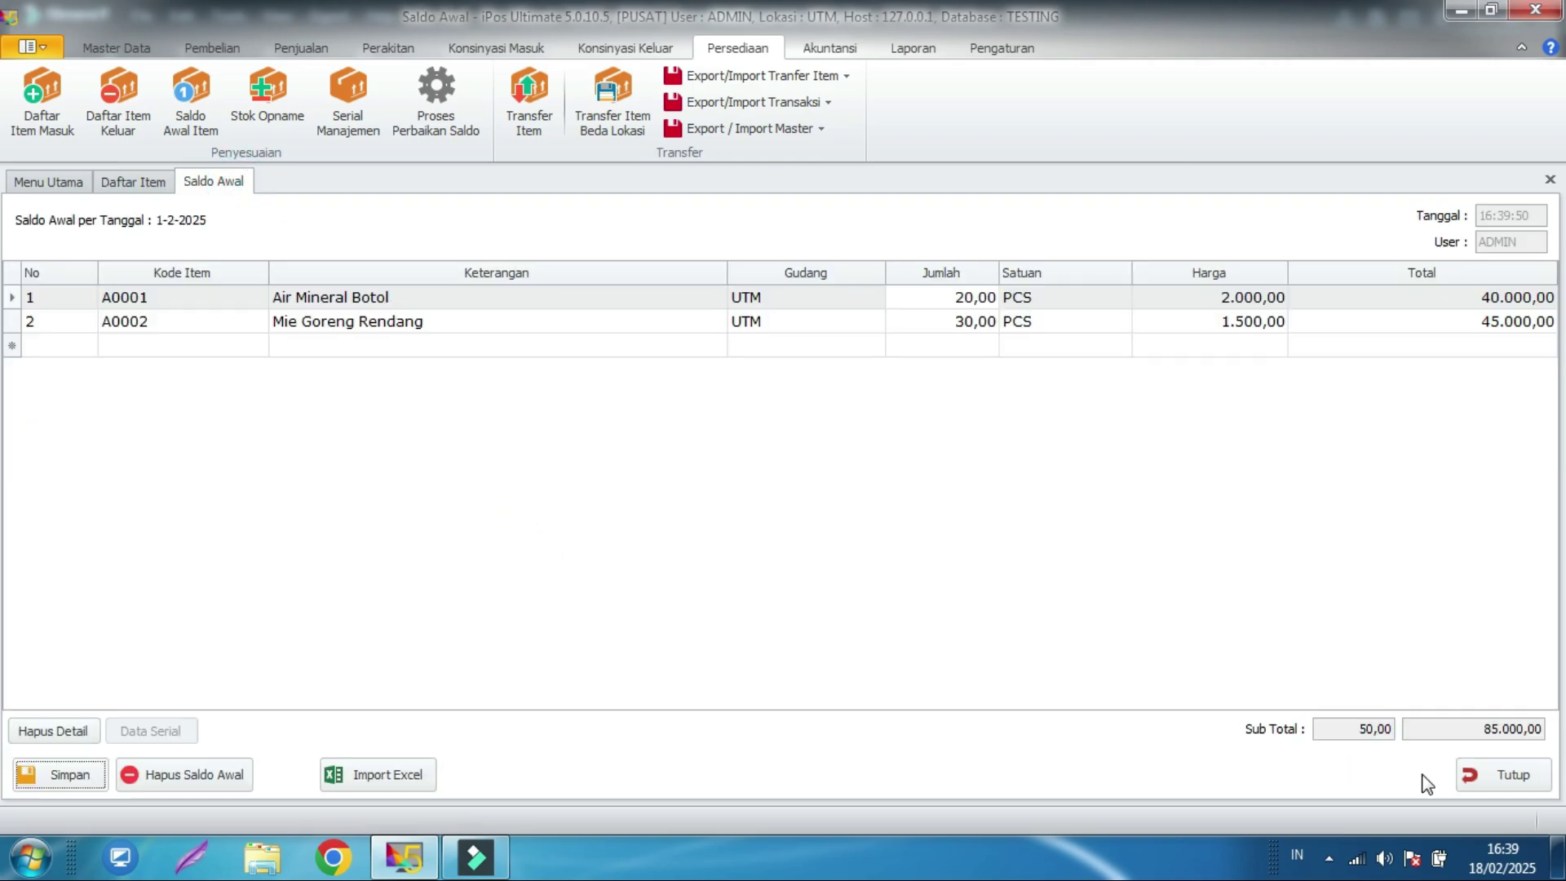
pyautogui.click(1541, 787)
pyautogui.click(1539, 783)
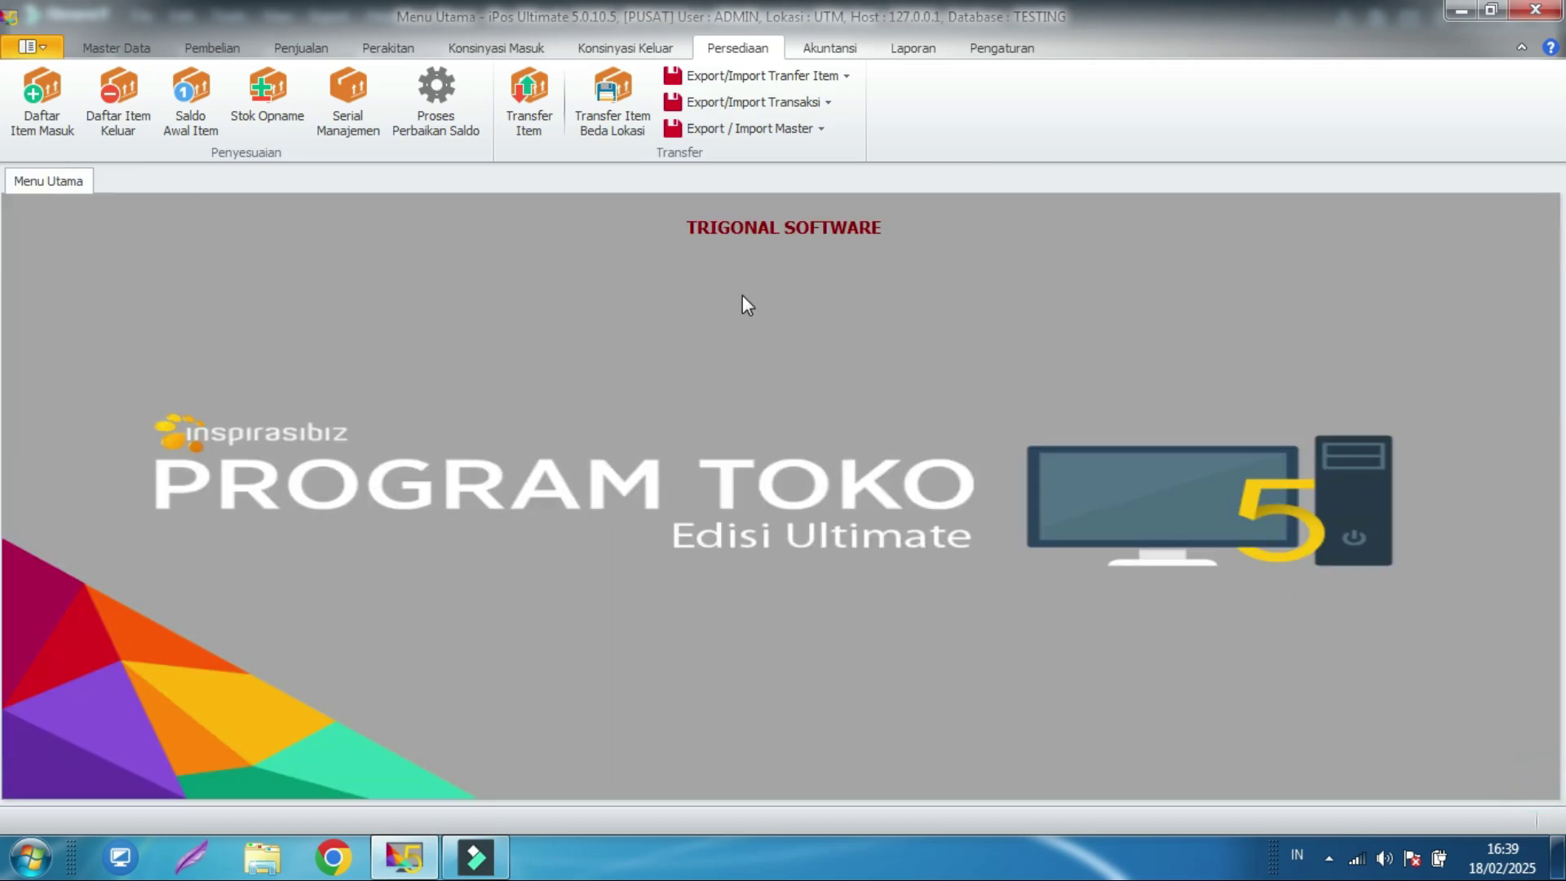
# - Open Akuntansi > Saldo Awal Hutang, choose Supplier A, and enter number 000001
pyautogui.click(825, 49)
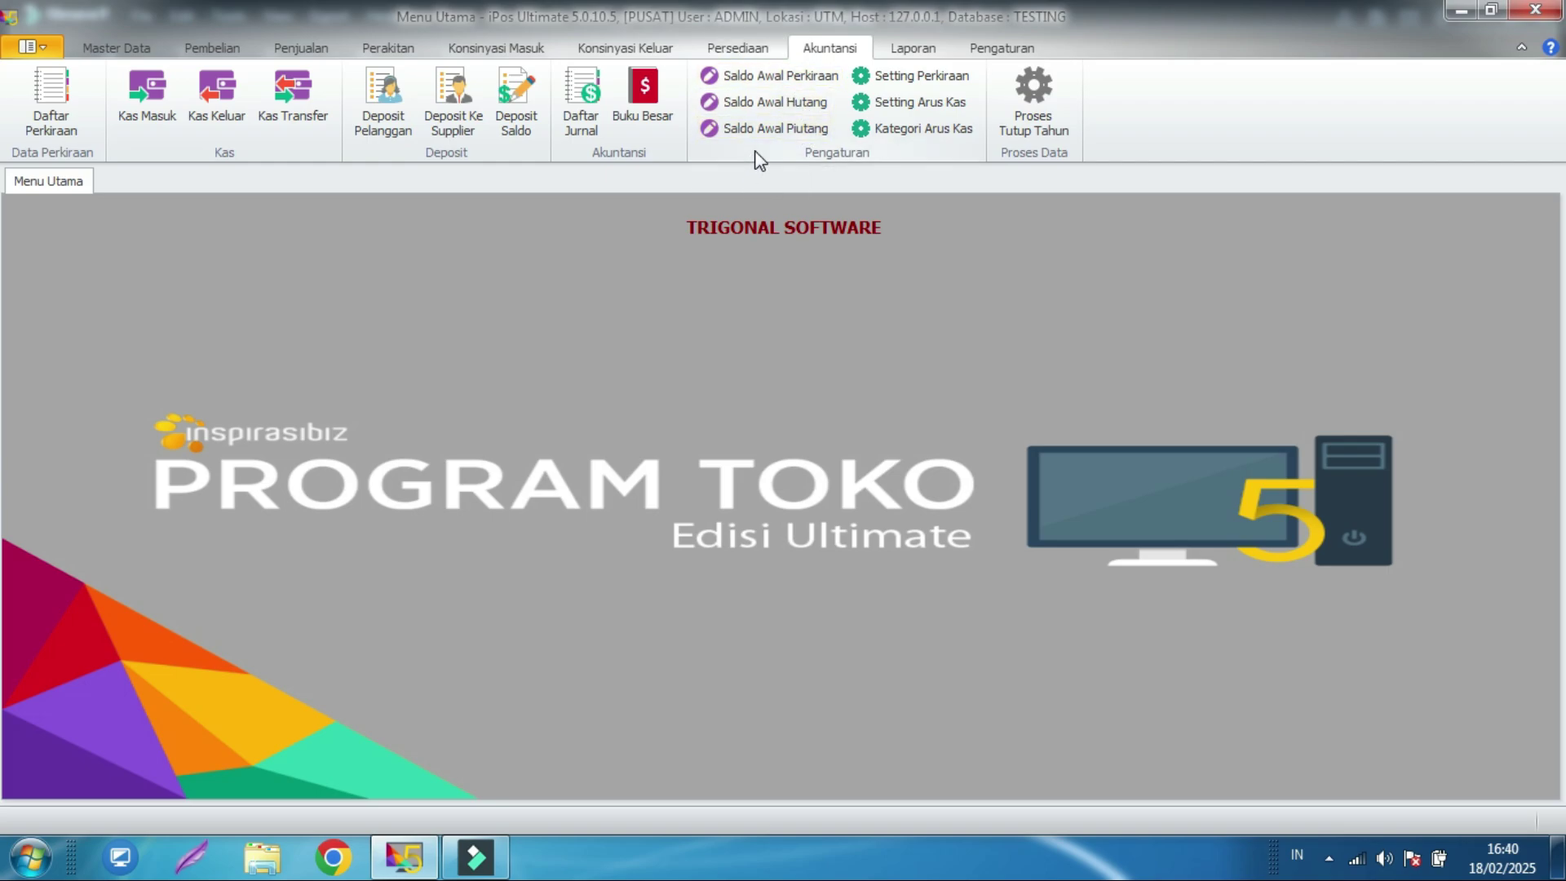
pyautogui.click(788, 102)
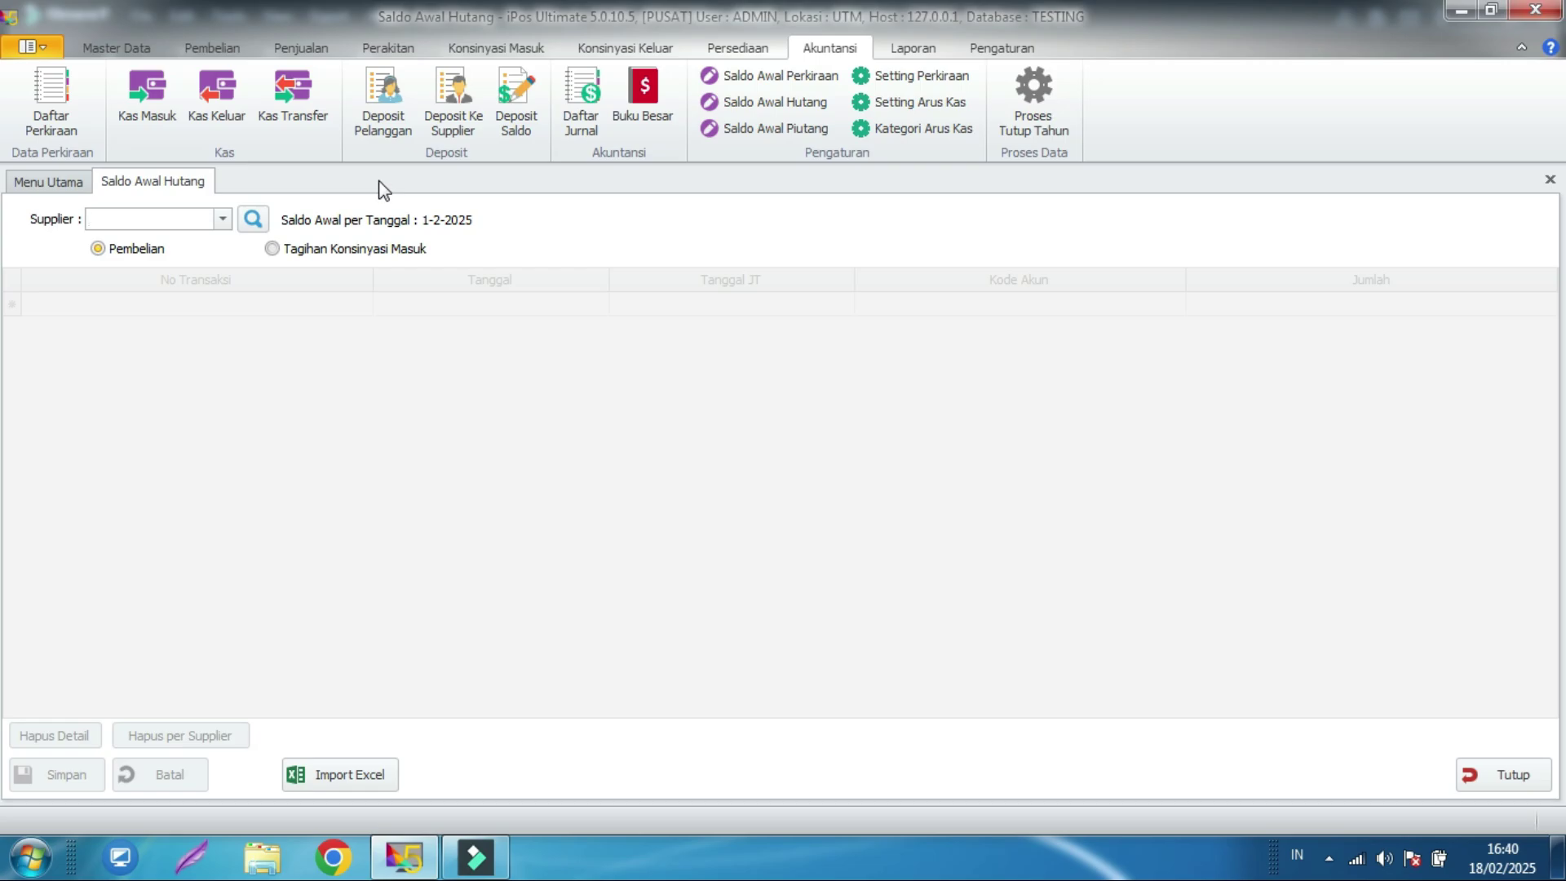
pyautogui.click(253, 219)
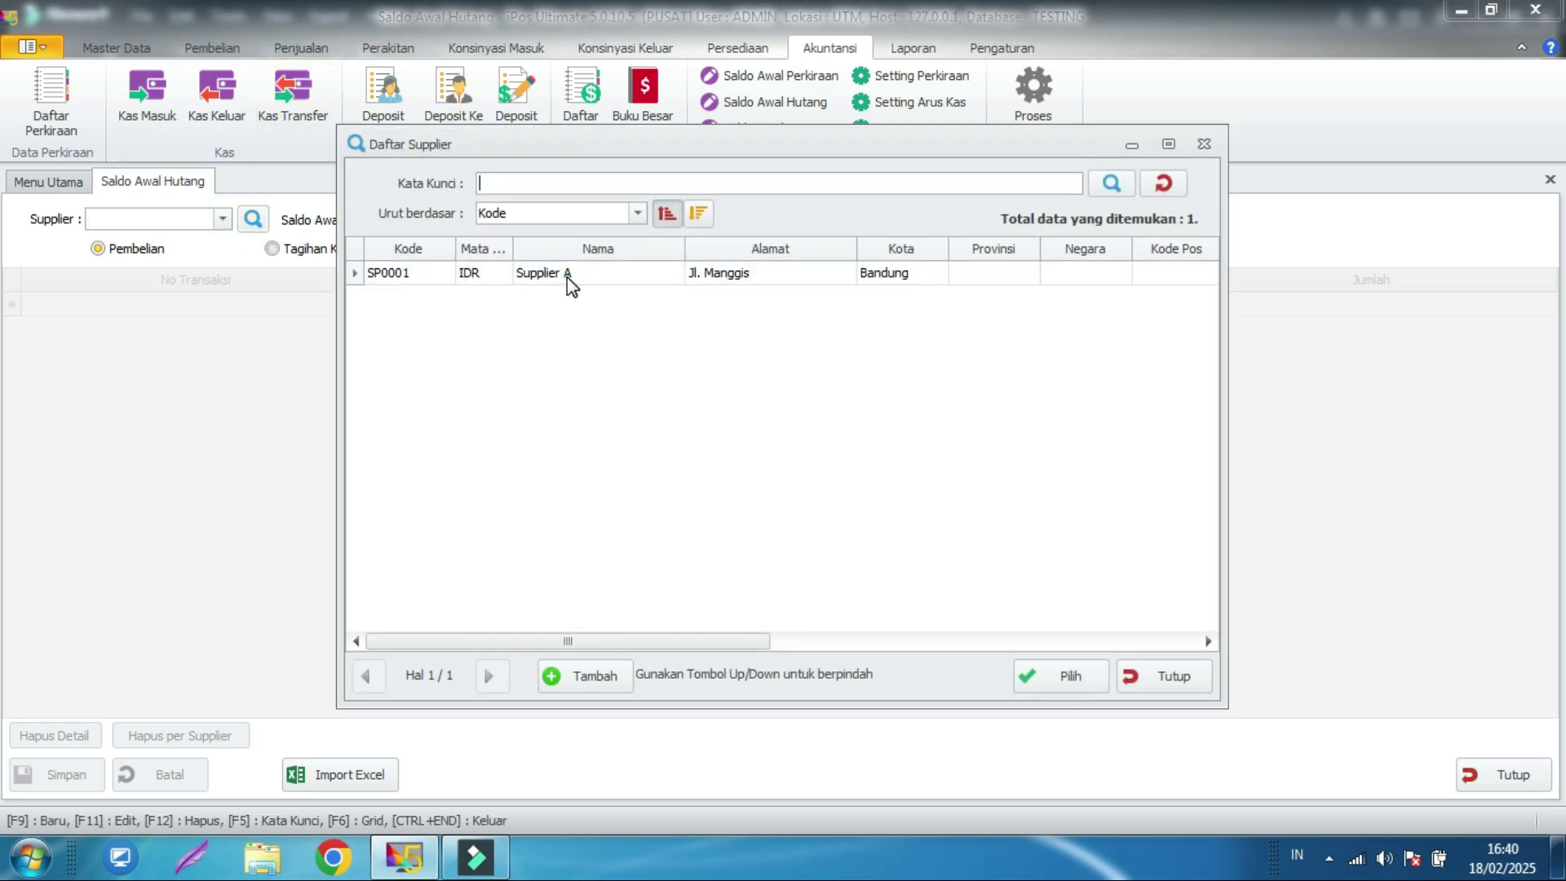
pyautogui.doubleClick(568, 278)
pyautogui.click(239, 302)
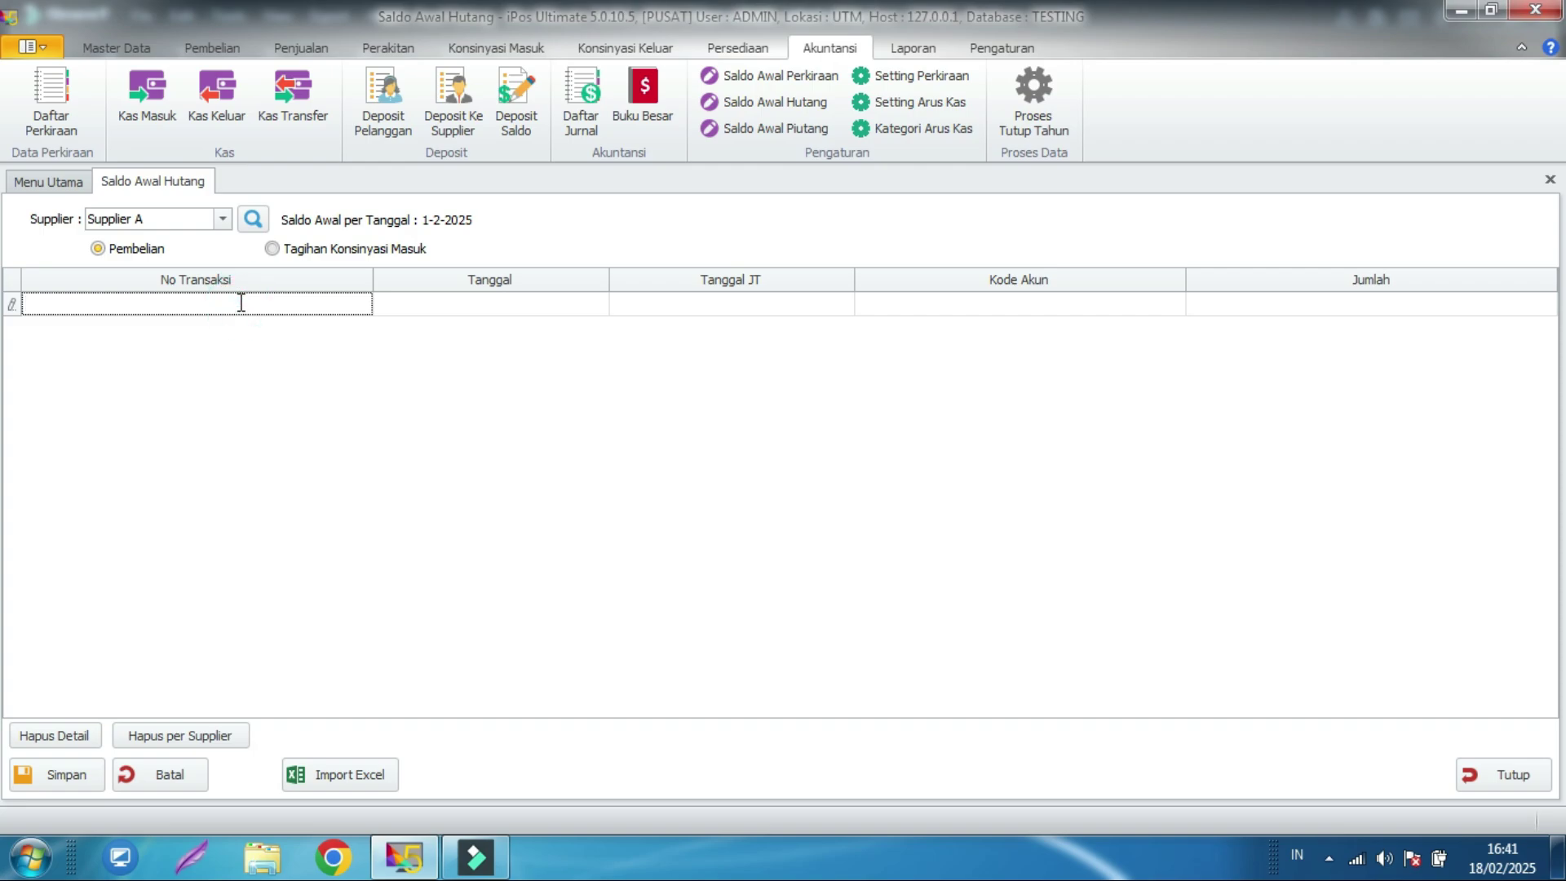
pyautogui.write('00')
pyautogui.write('0001')
# - Set transaction date 11/02/2025 and due date 25/02/2025
pyautogui.click(599, 305)
pyautogui.click(599, 305)
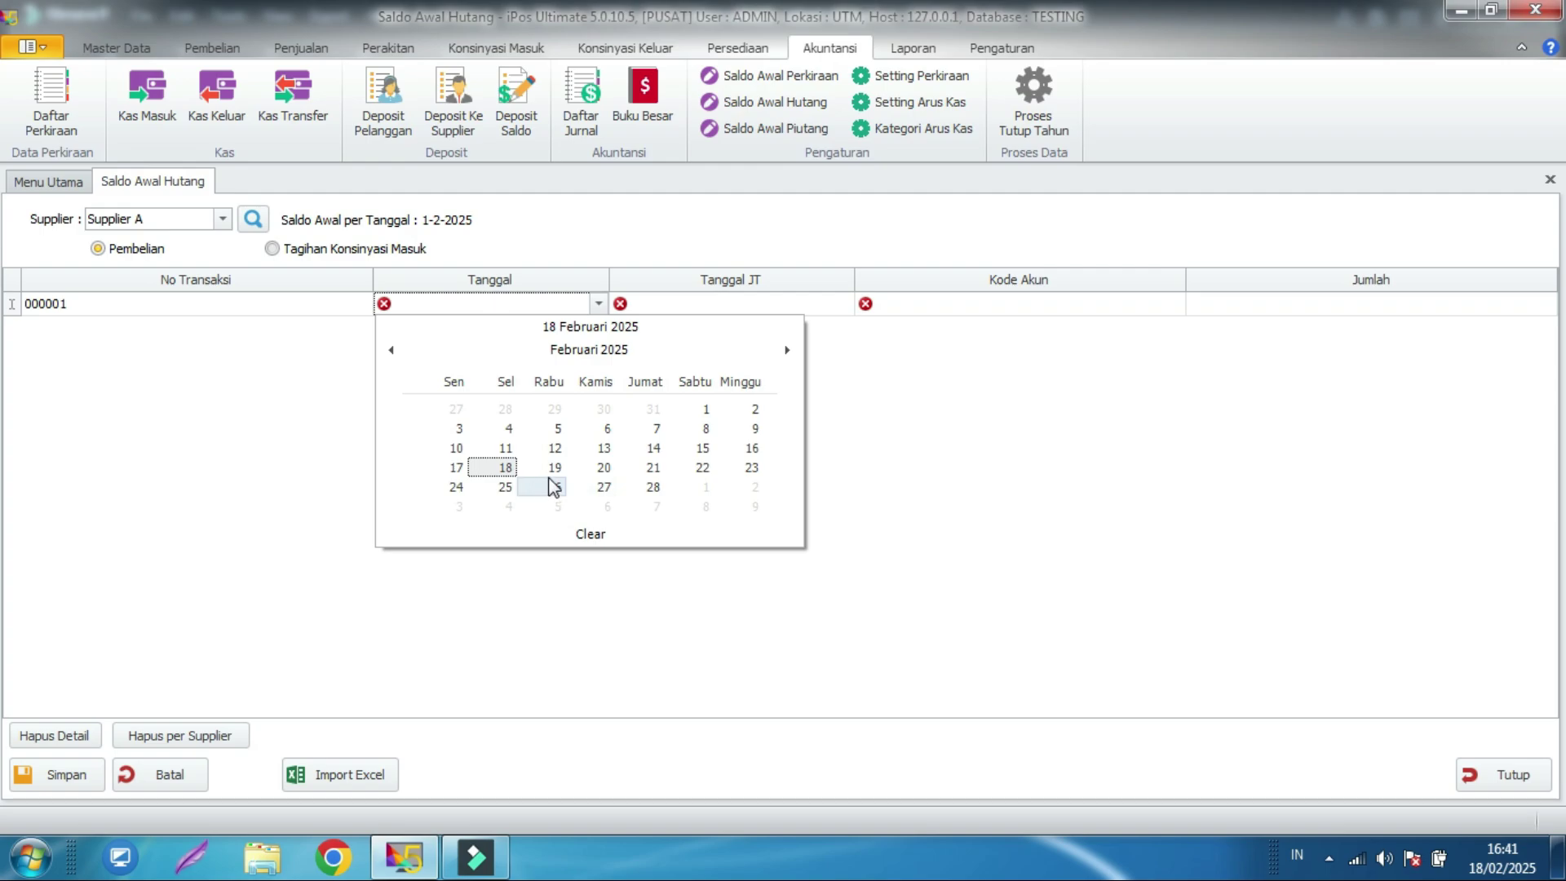
pyautogui.click(505, 448)
pyautogui.click(836, 307)
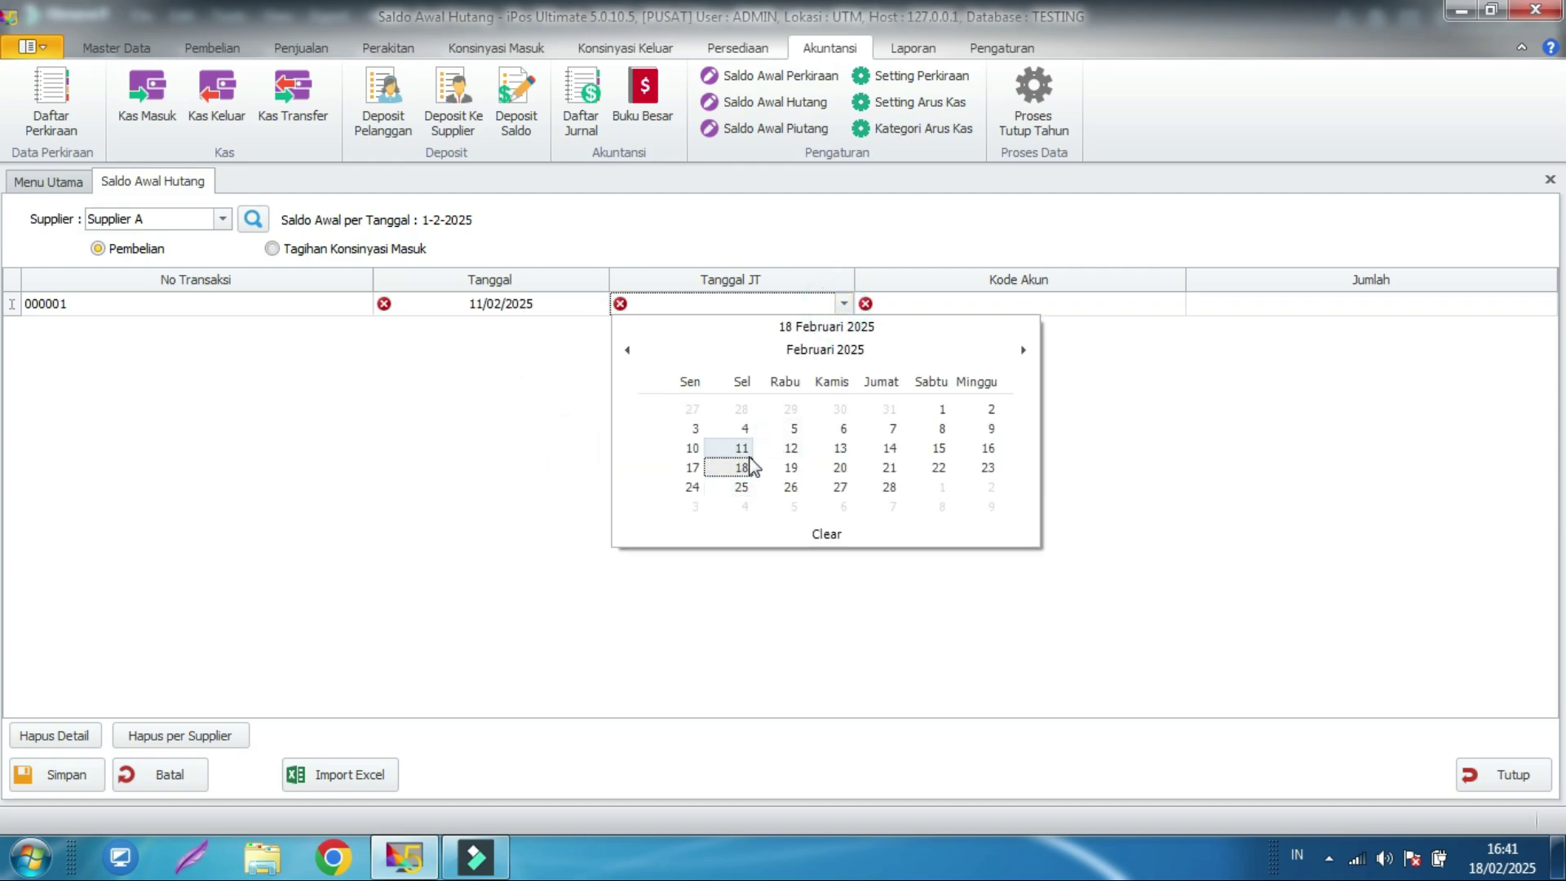
pyautogui.click(742, 487)
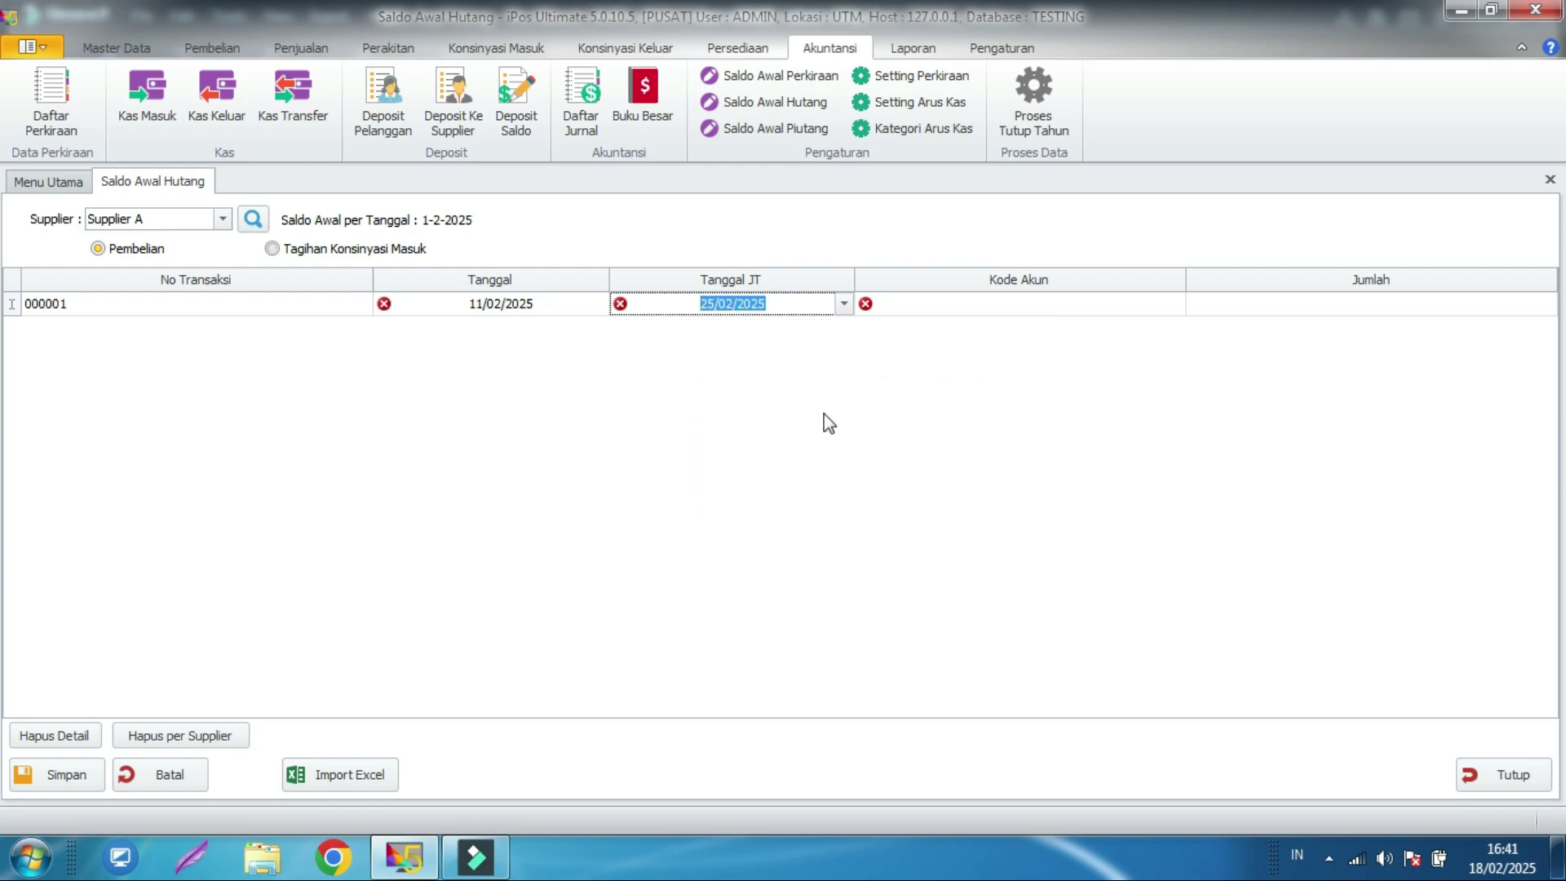
# - Use account 2-1101 HUTANG USAHA, amount 1000000, save, and close the window
pyautogui.click(824, 412)
pyautogui.click(1010, 304)
pyautogui.click(1172, 304)
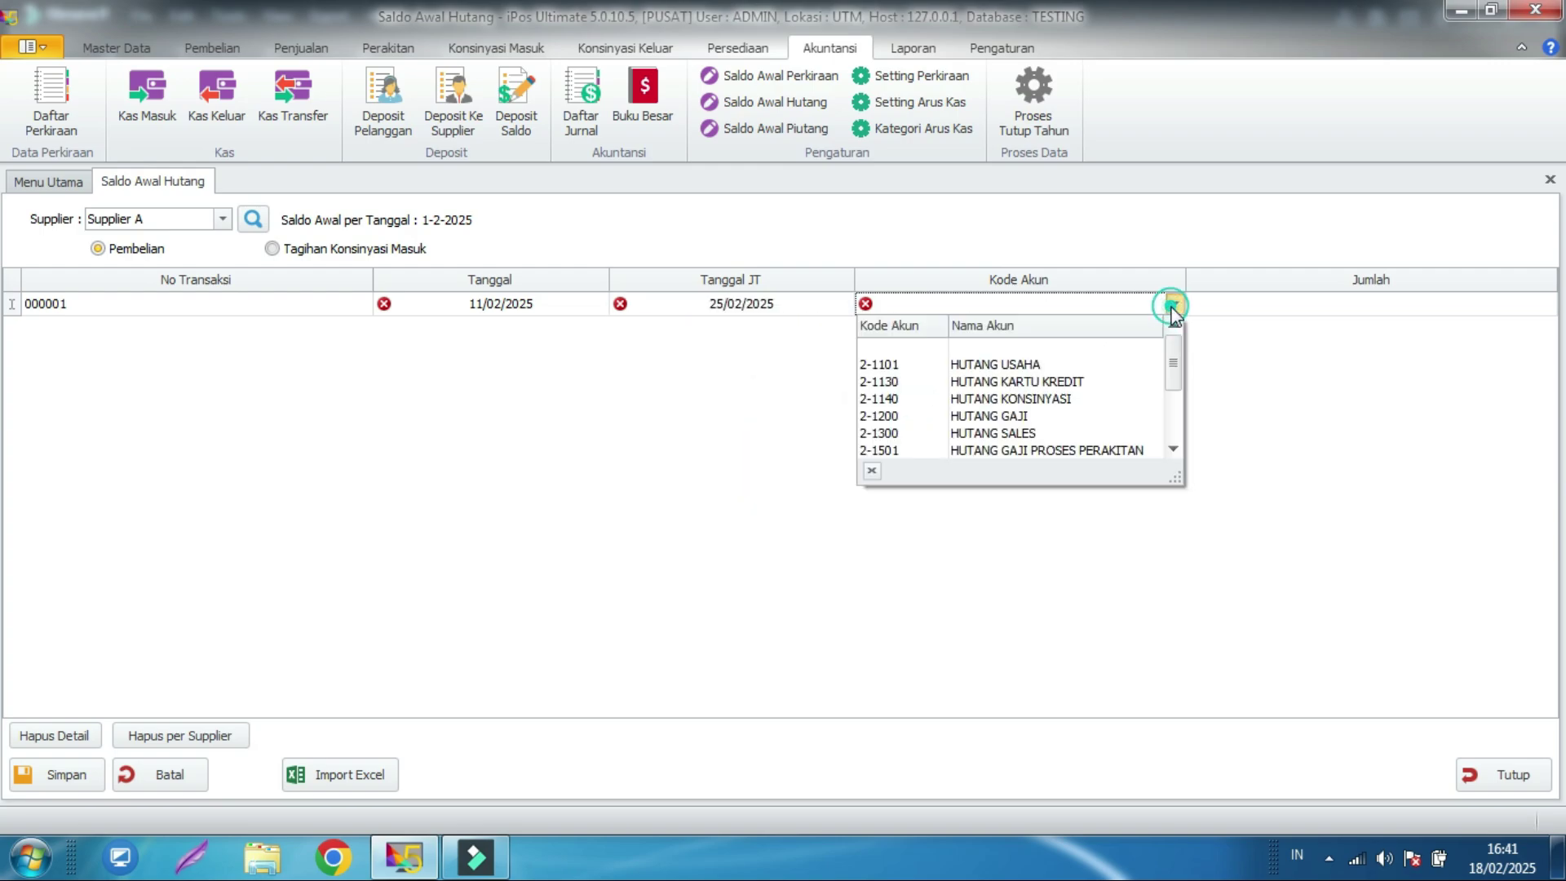
pyautogui.click(1129, 364)
pyautogui.click(1292, 308)
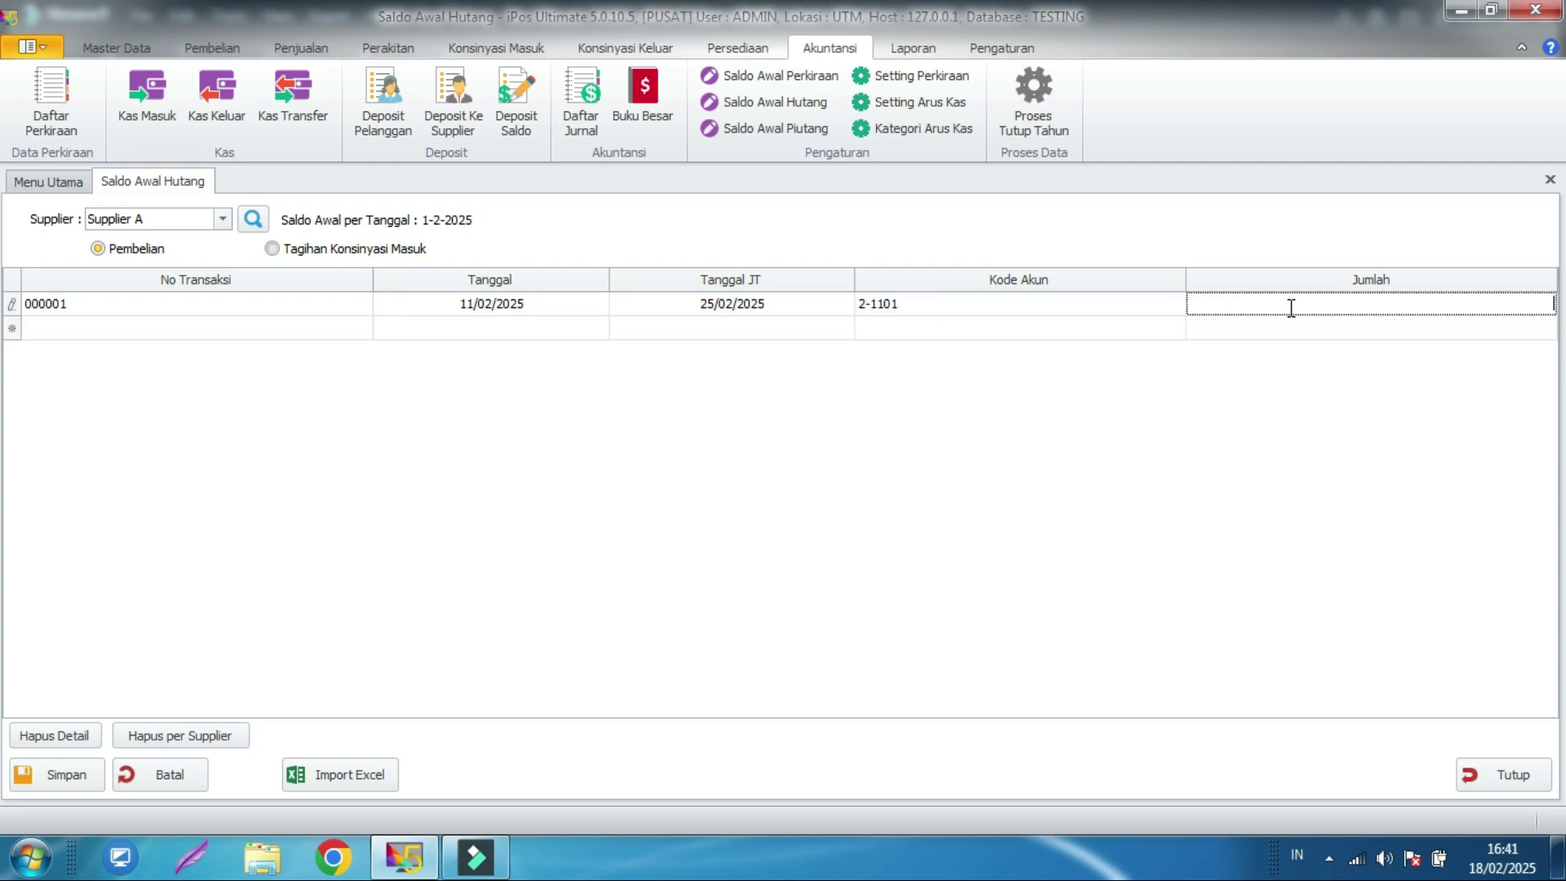
pyautogui.write('1000000')
pyautogui.click(102, 329)
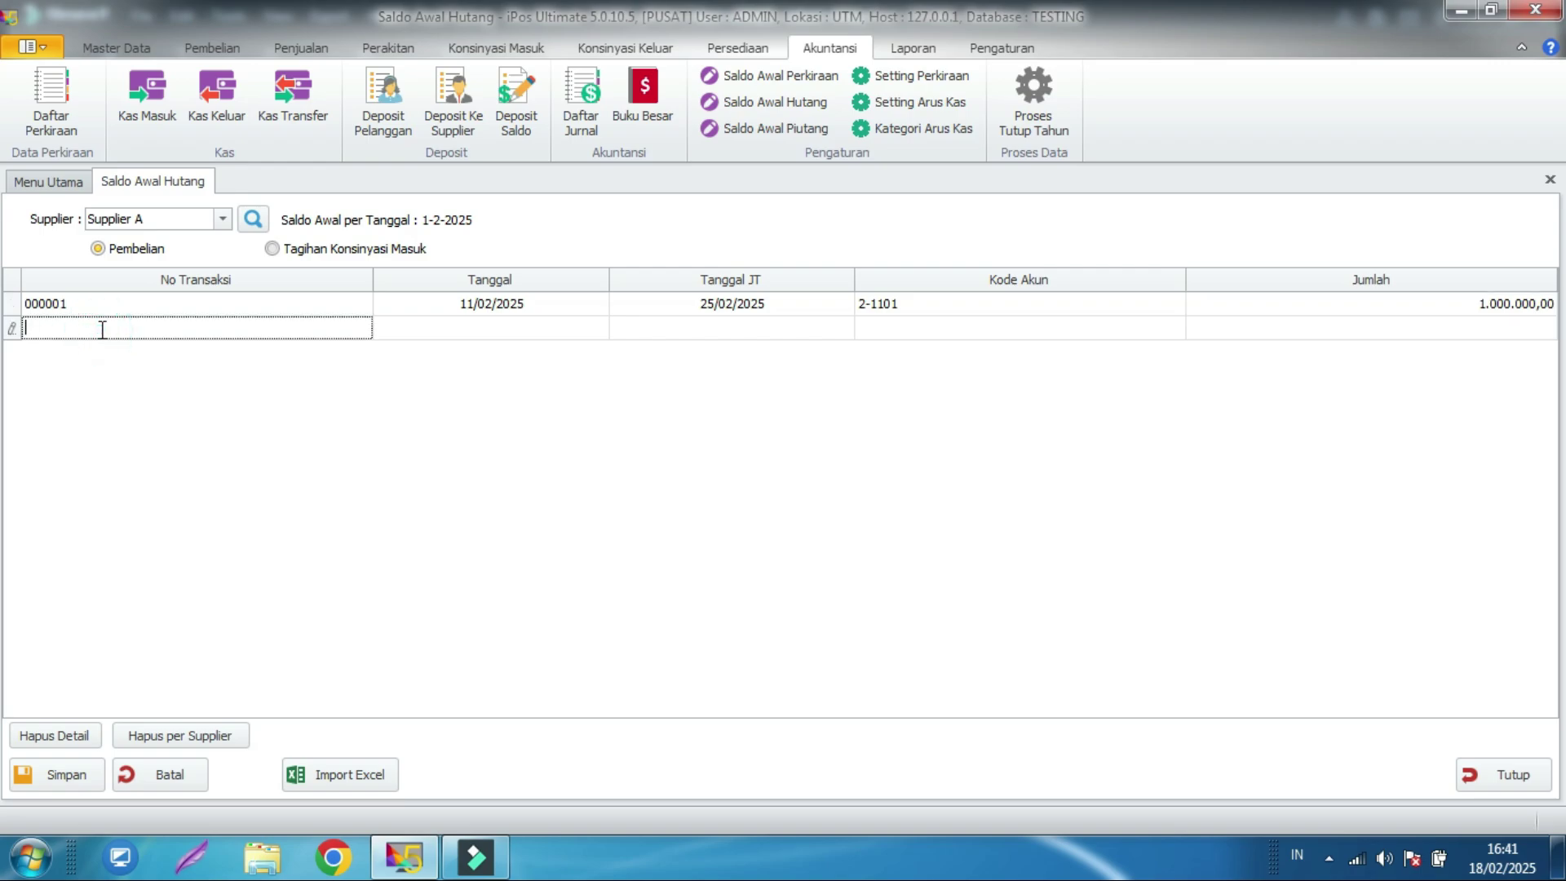
pyautogui.click(147, 411)
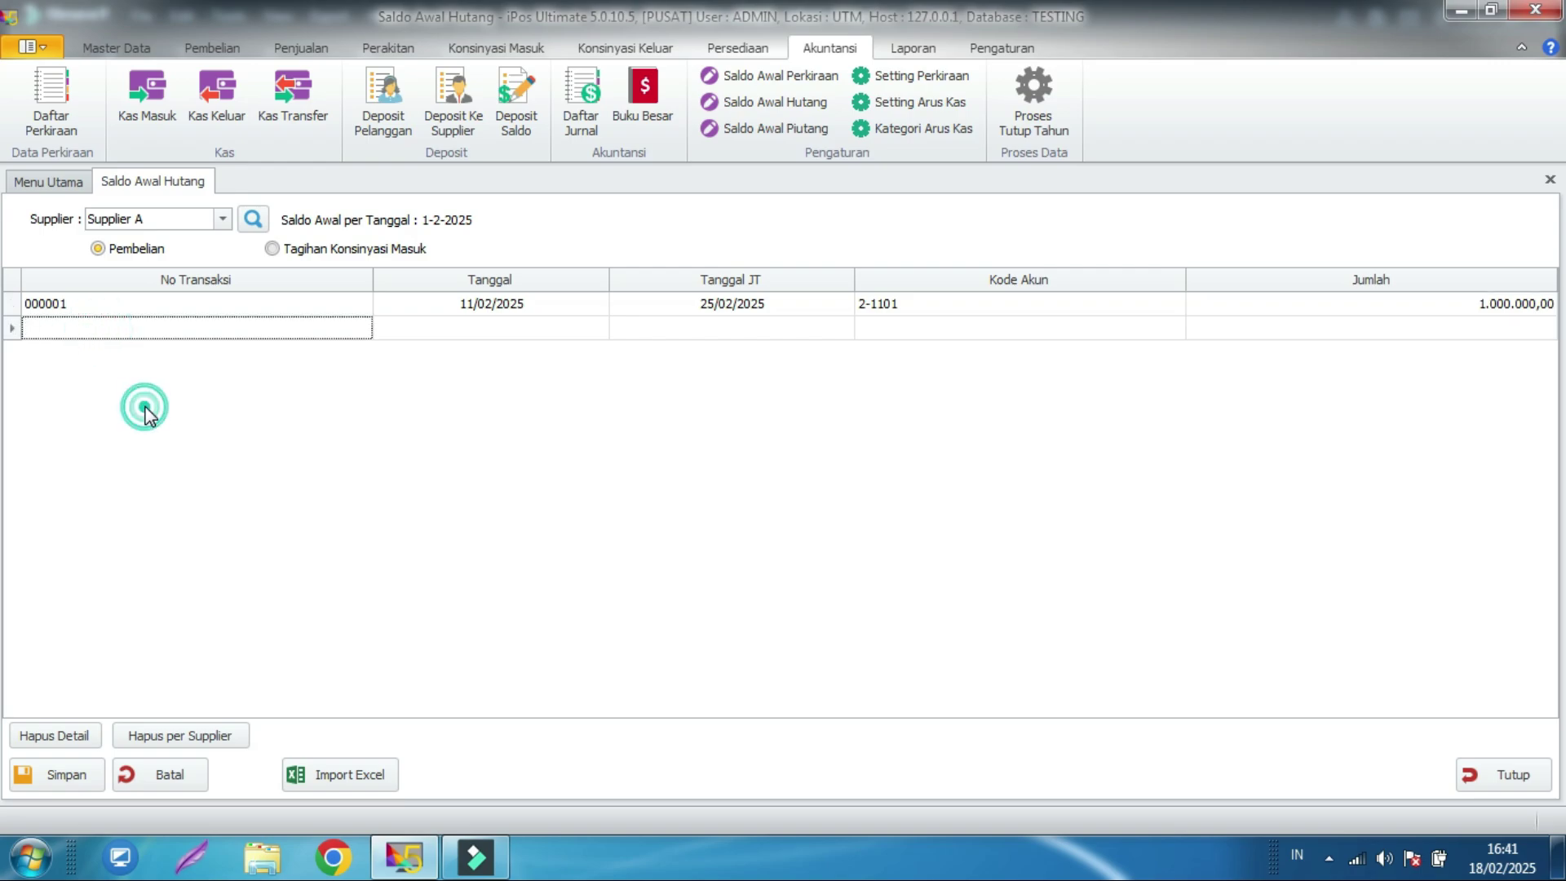
pyautogui.click(58, 779)
pyautogui.click(1495, 775)
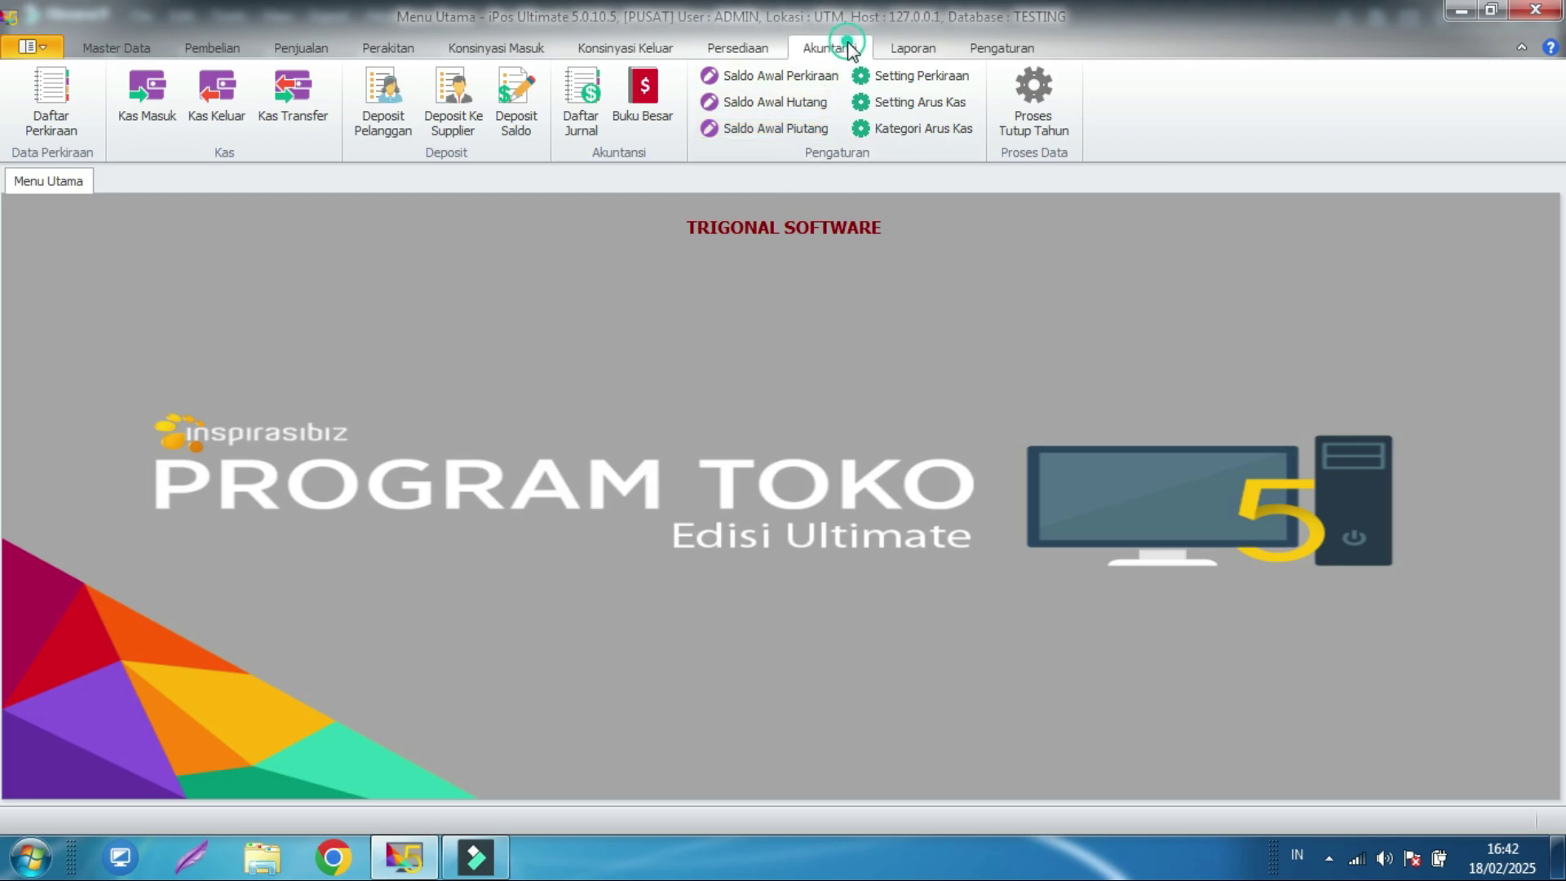
# - Open Saldo Awal Piutang, choose Pelanggan A, and enter number 000001
pyautogui.click(766, 128)
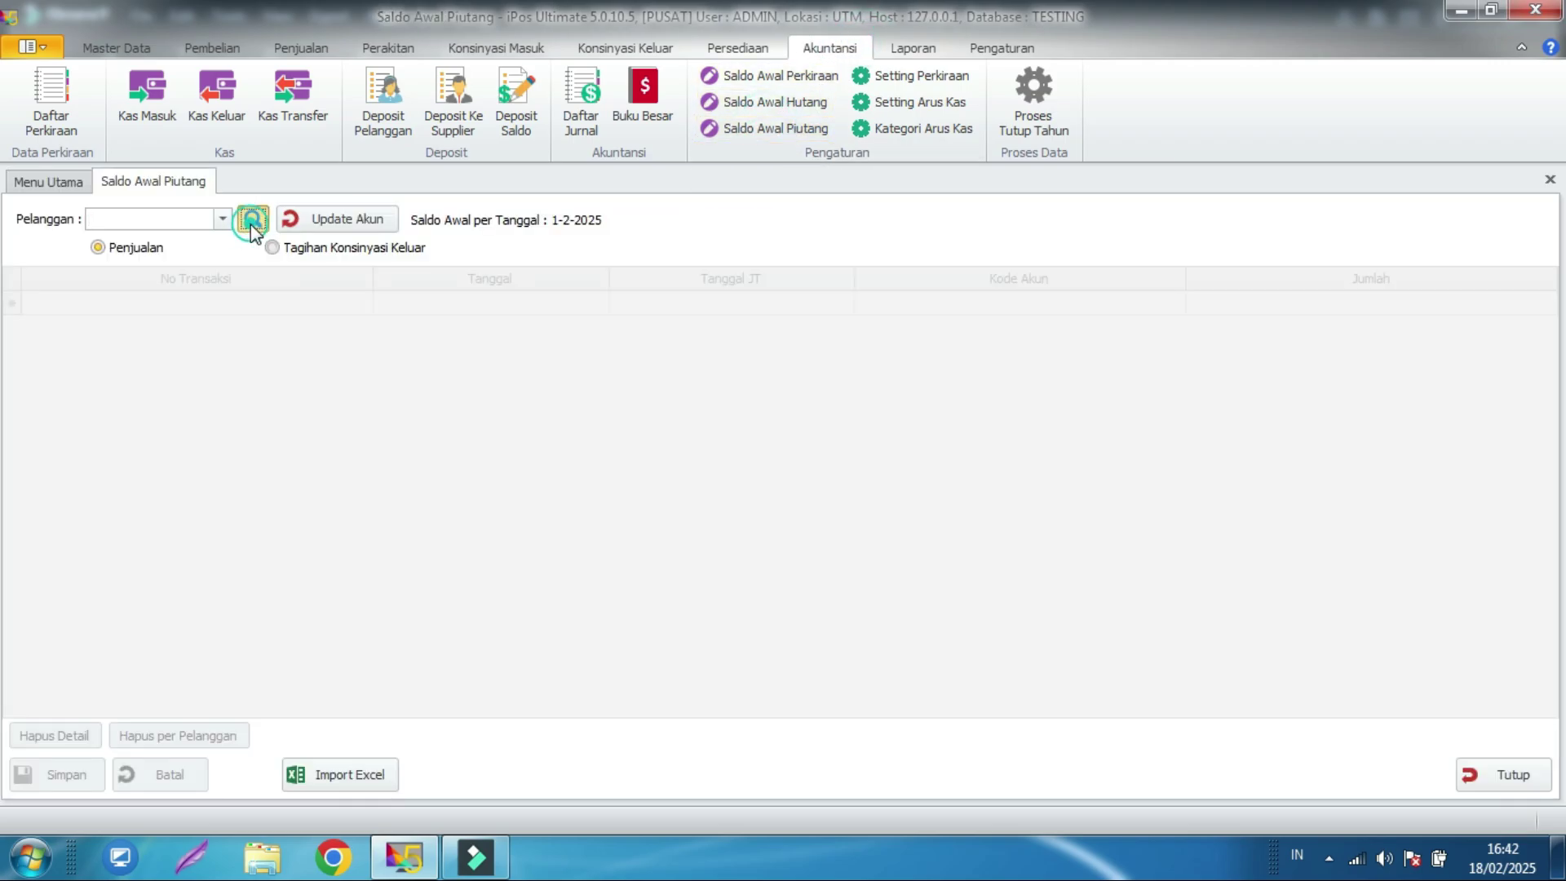
pyautogui.click(253, 220)
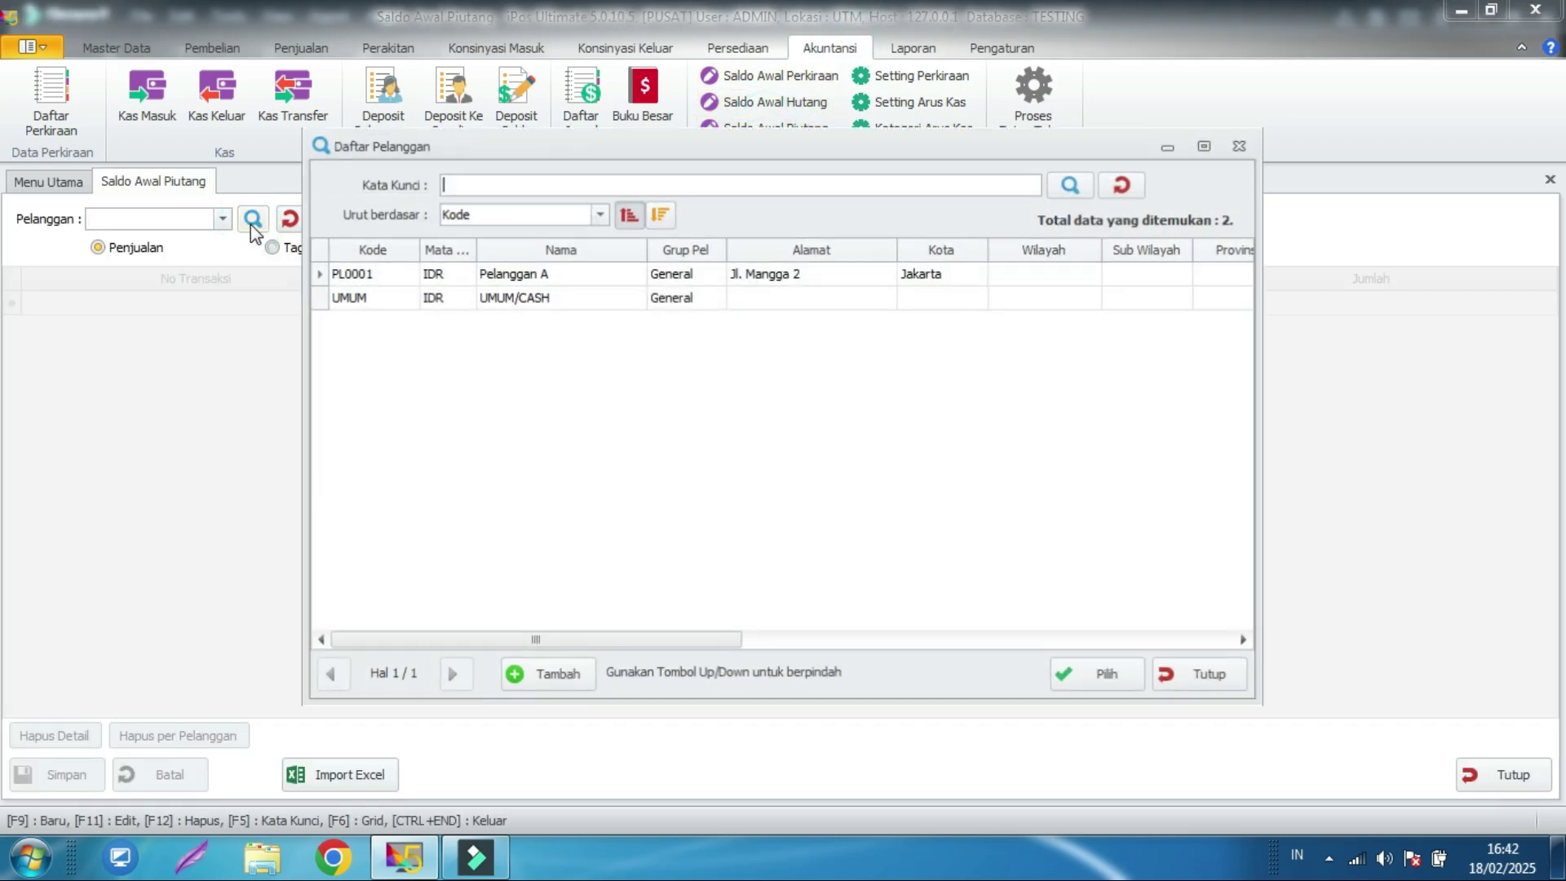
pyautogui.doubleClick(507, 277)
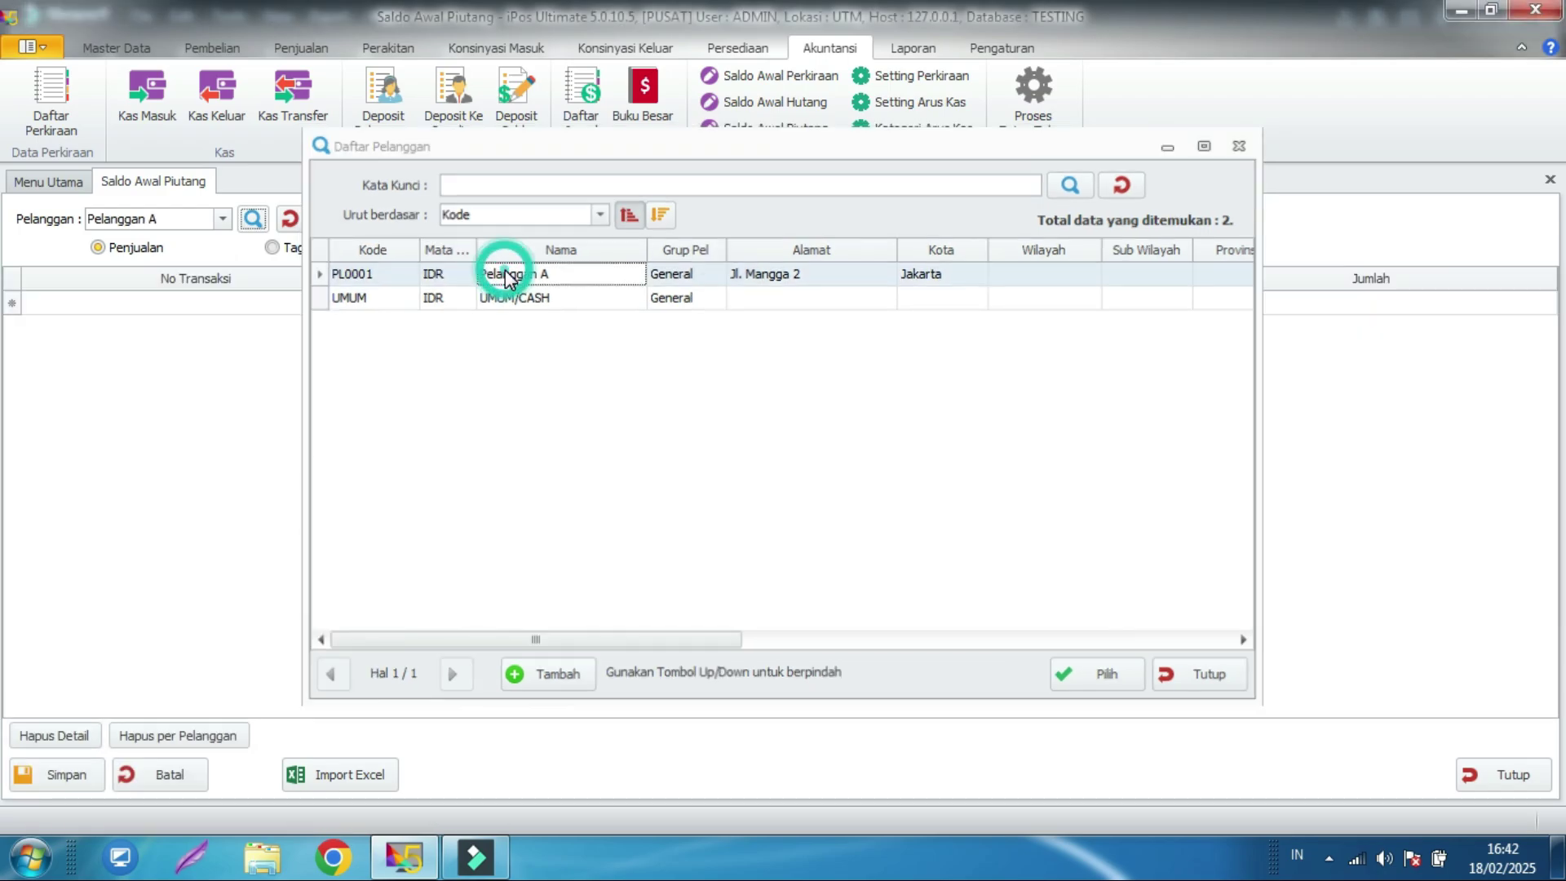
pyautogui.click(308, 387)
pyautogui.click(204, 304)
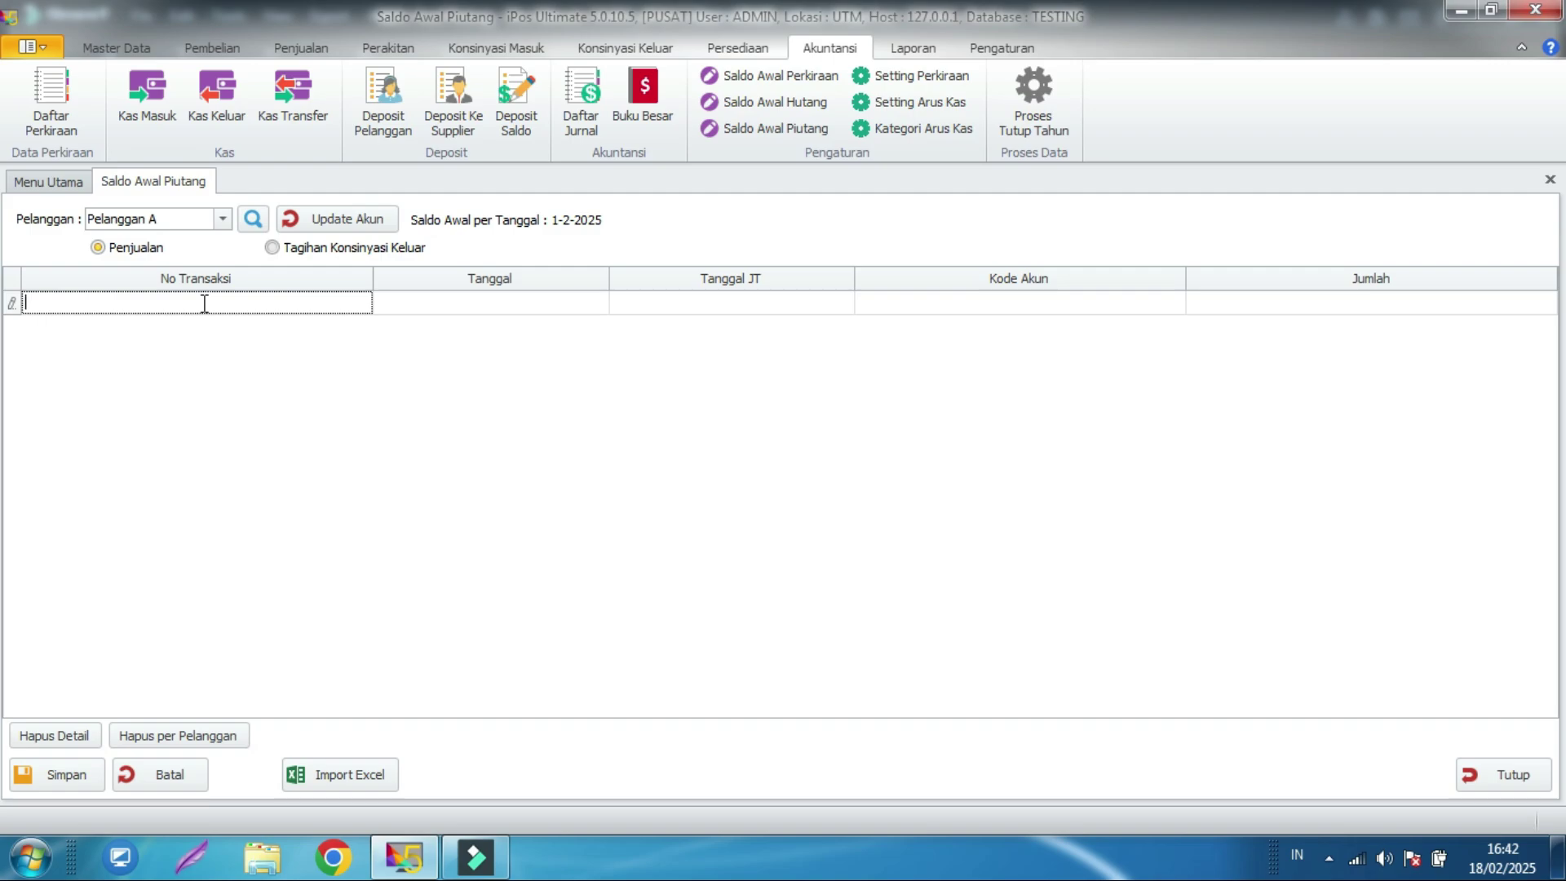
pyautogui.write('000001')
# - Set transaction date 15/02/2025 and due date 22/02/2025
pyautogui.click(593, 301)
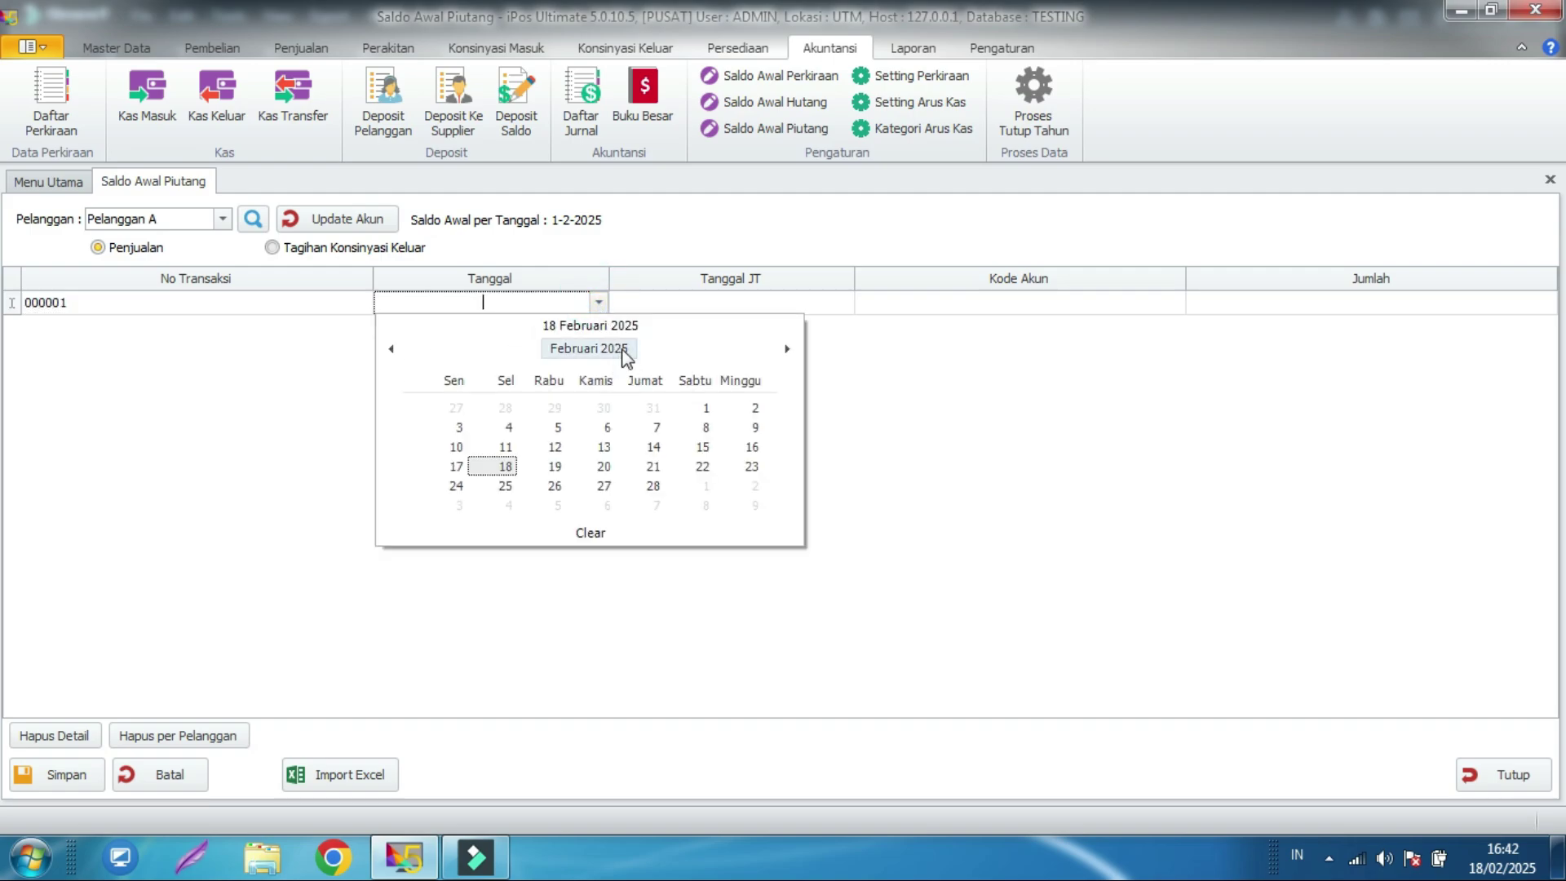
pyautogui.click(702, 447)
pyautogui.click(841, 302)
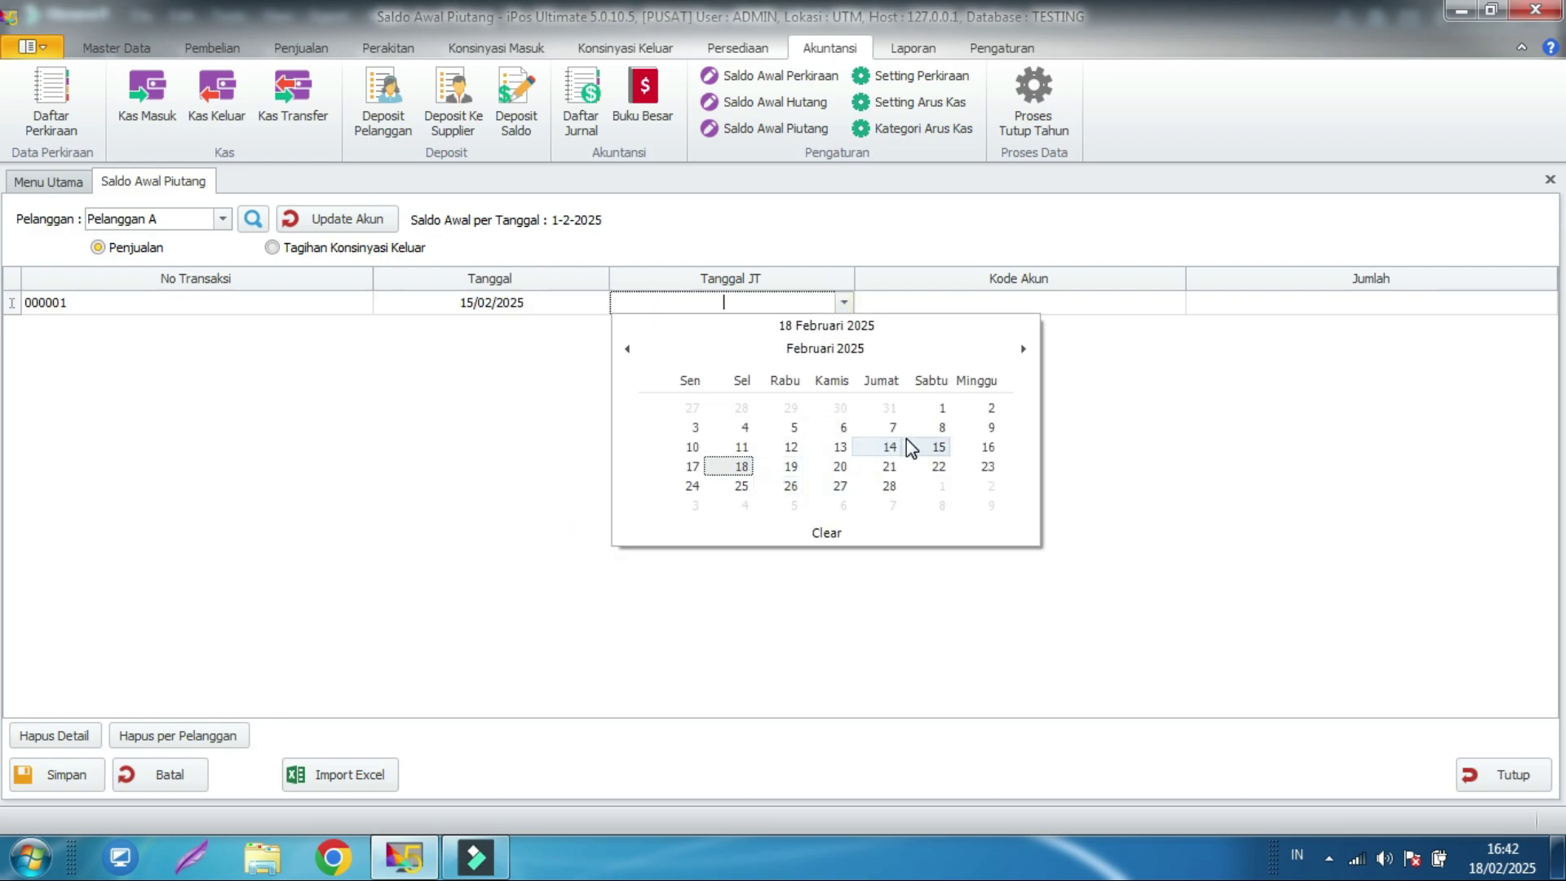
pyautogui.click(940, 467)
pyautogui.press('Tab')
# - Use account 1-1210 PIUTANG USAHA, amount 500000, save, and close the window
pyautogui.click(1175, 303)
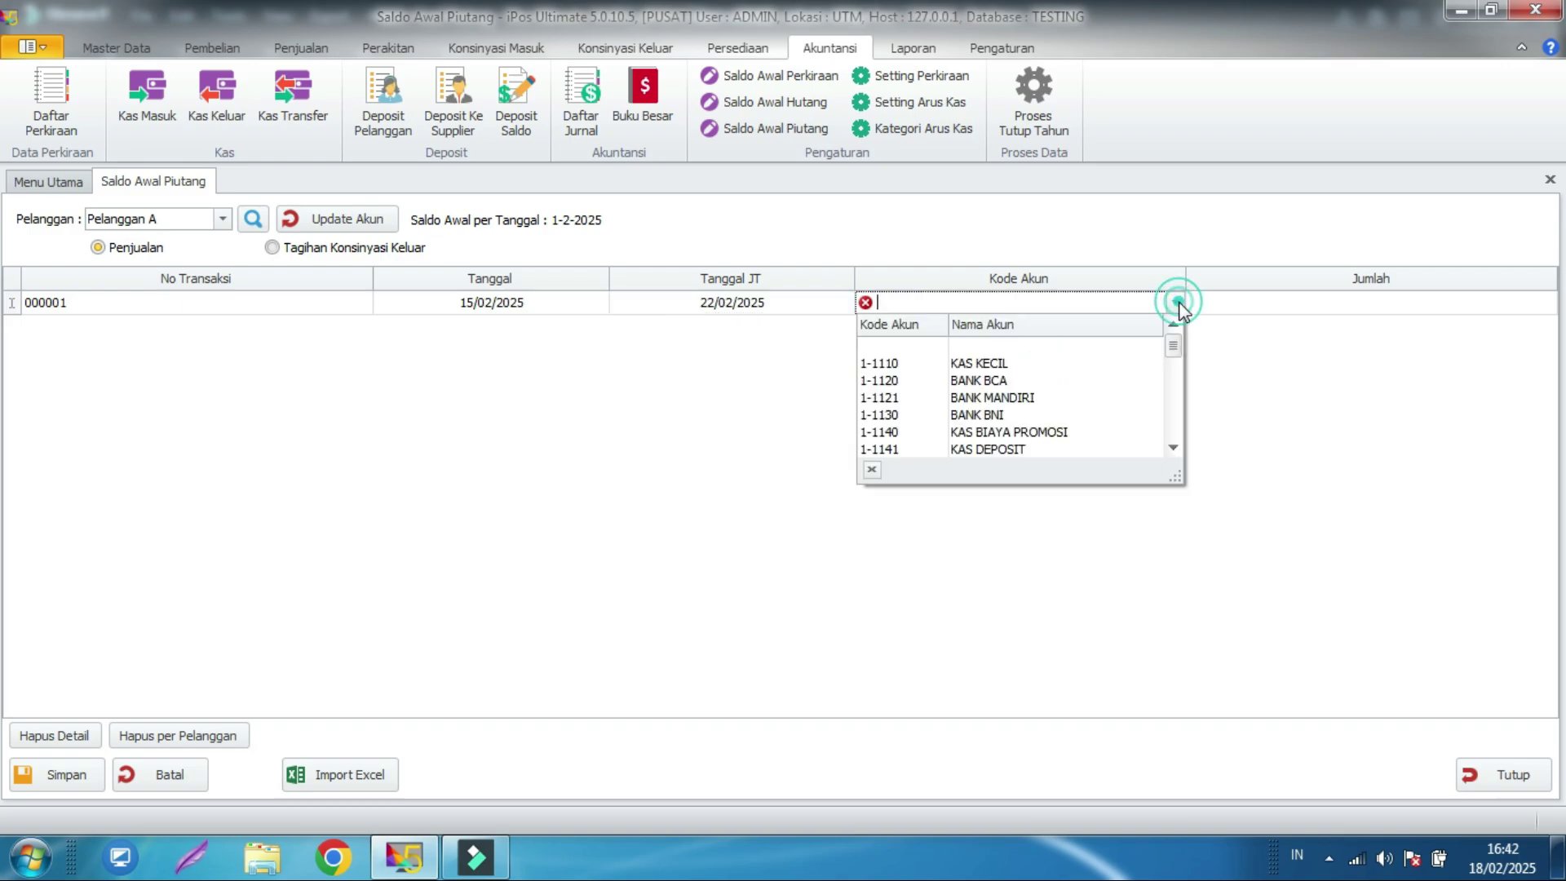
pyautogui.click(1172, 447)
pyautogui.click(1172, 447)
pyautogui.click(1123, 433)
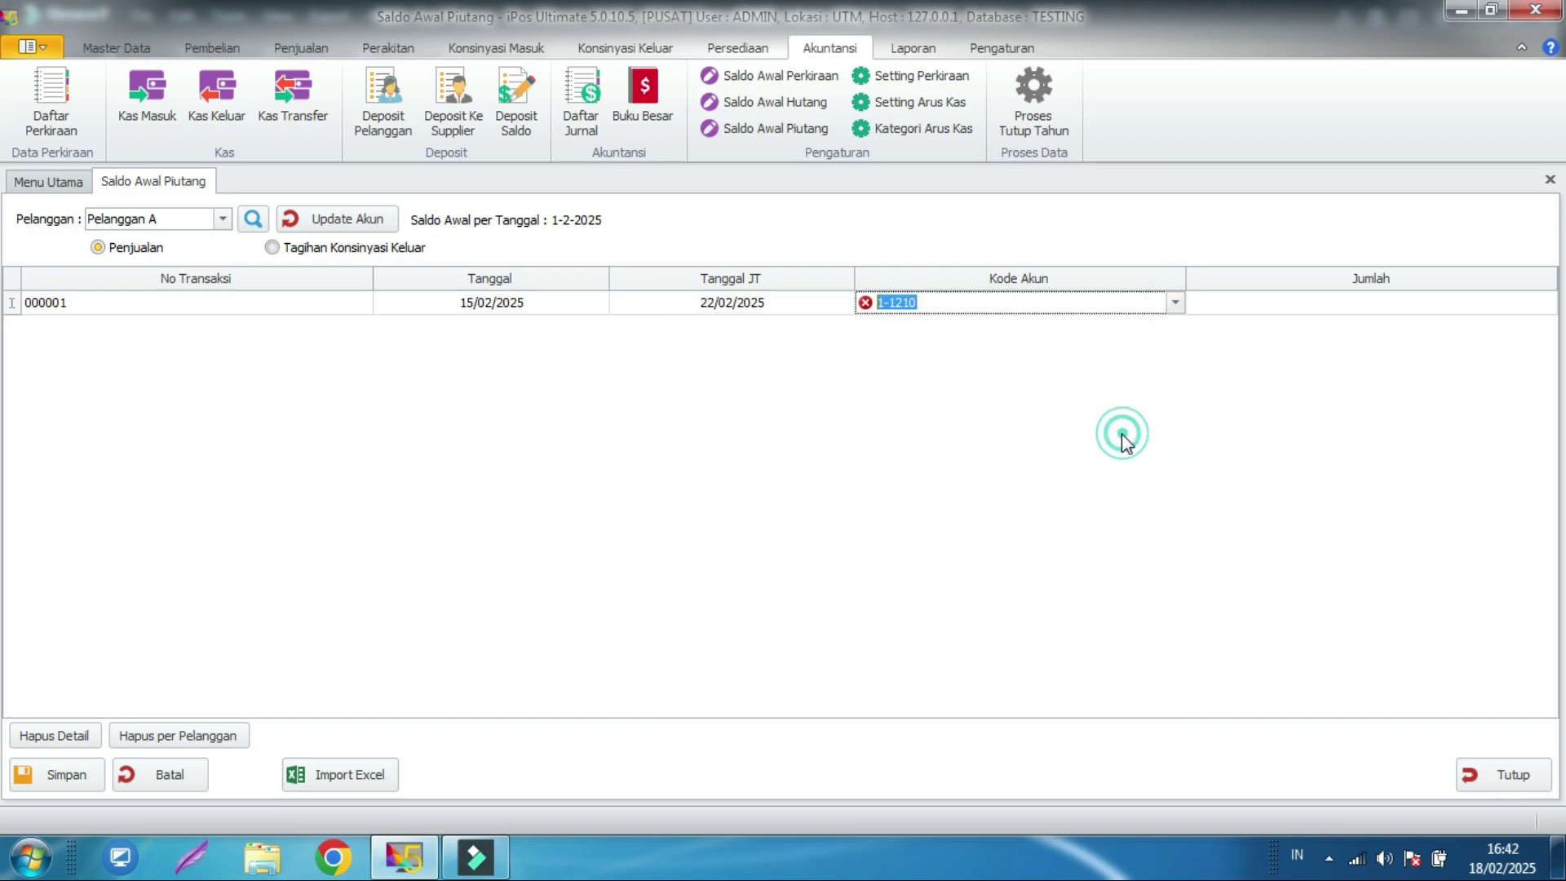
pyautogui.click(1290, 312)
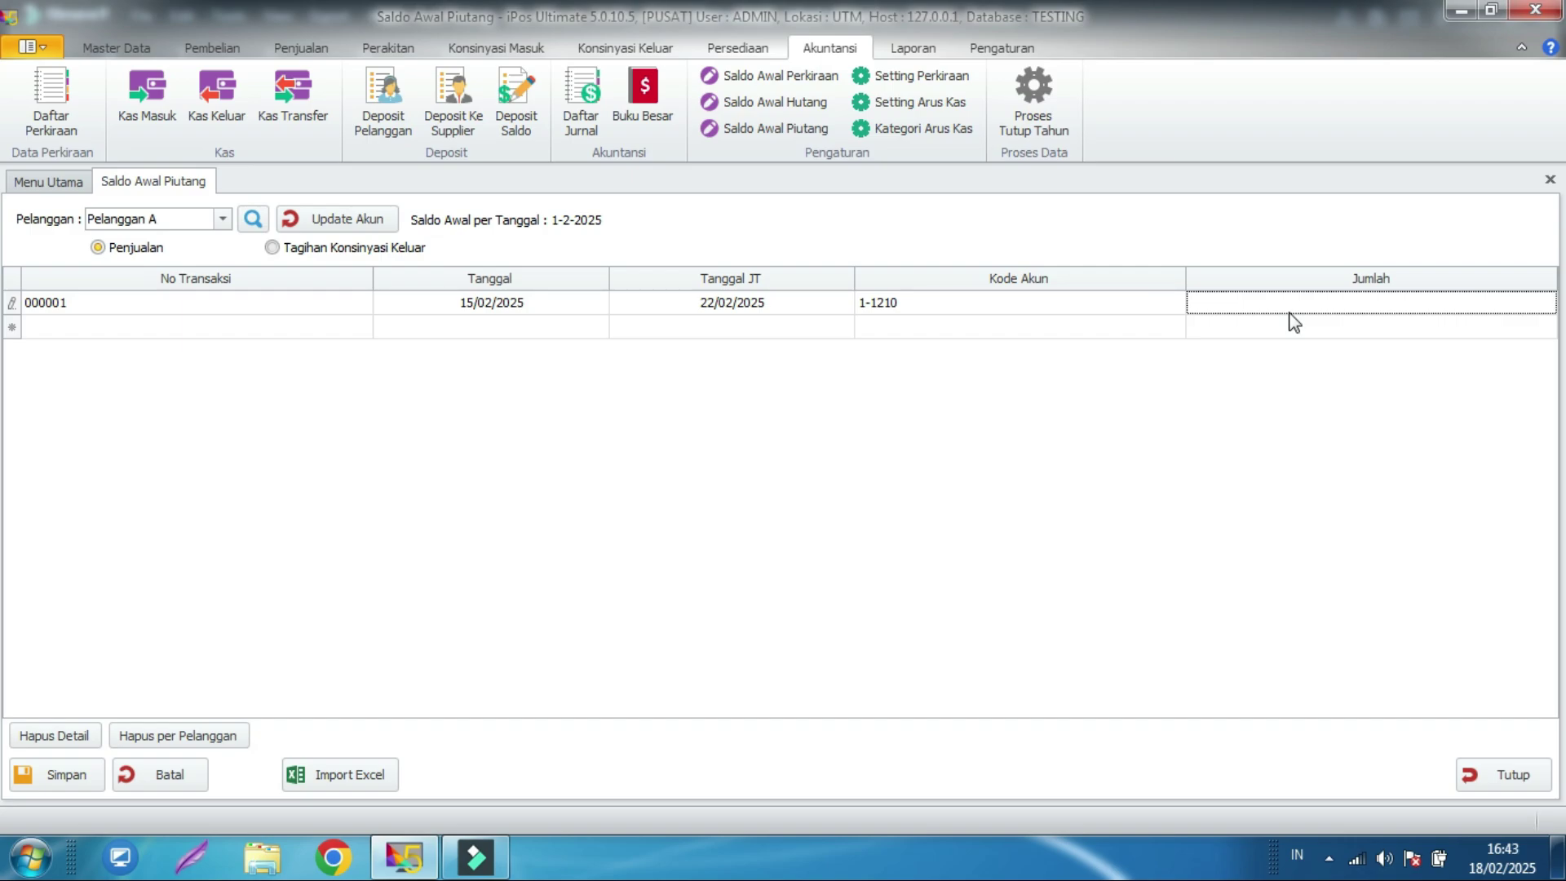
pyautogui.write('5000000,00')
pyautogui.click(67, 772)
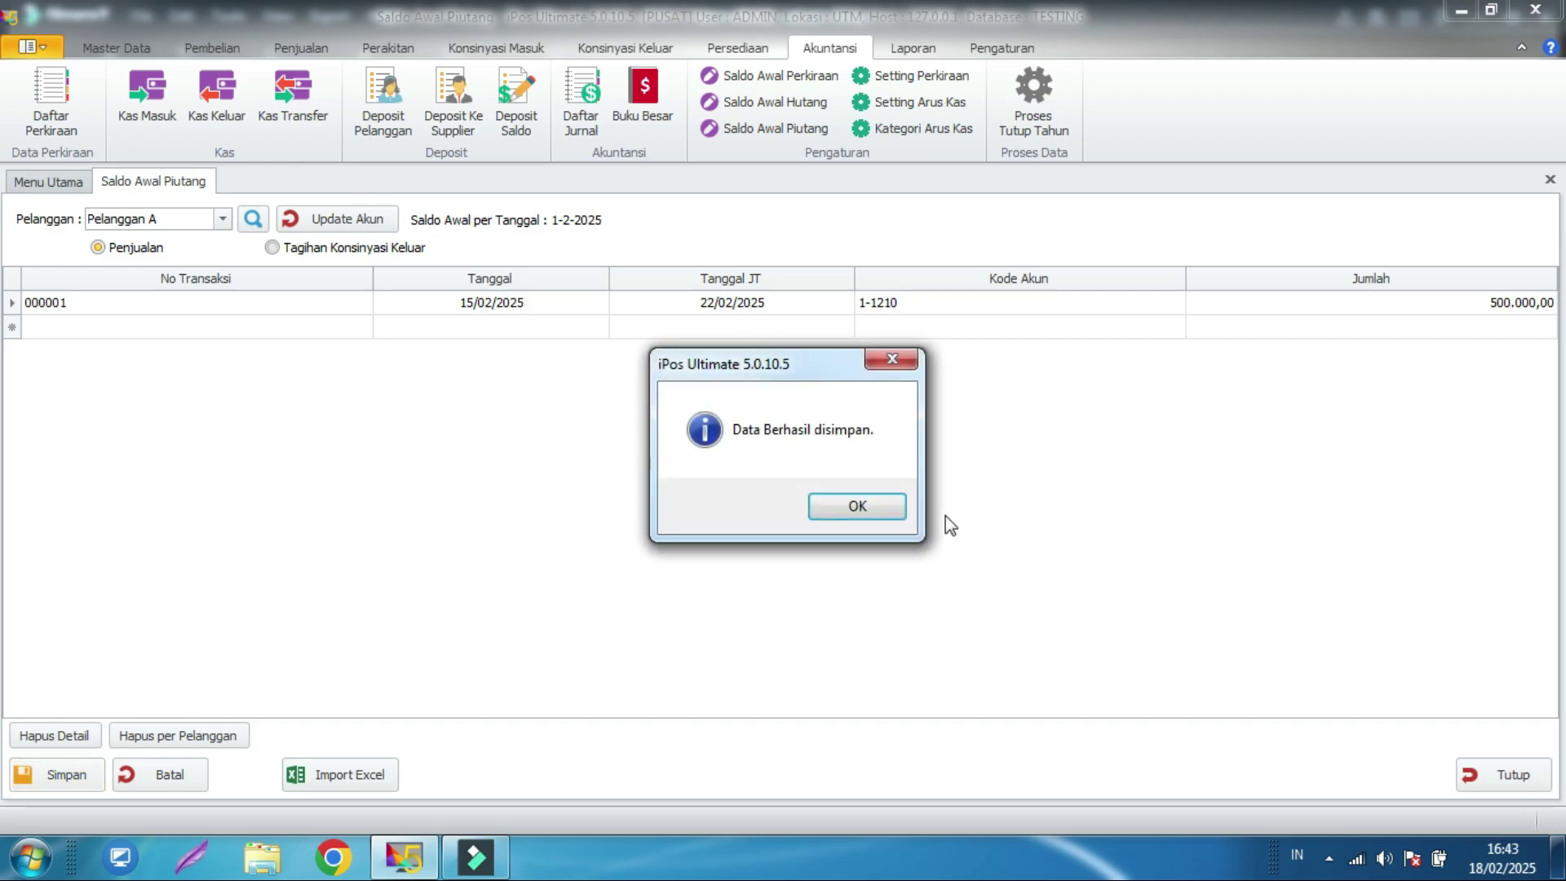
pyautogui.click(852, 499)
pyautogui.click(1472, 773)
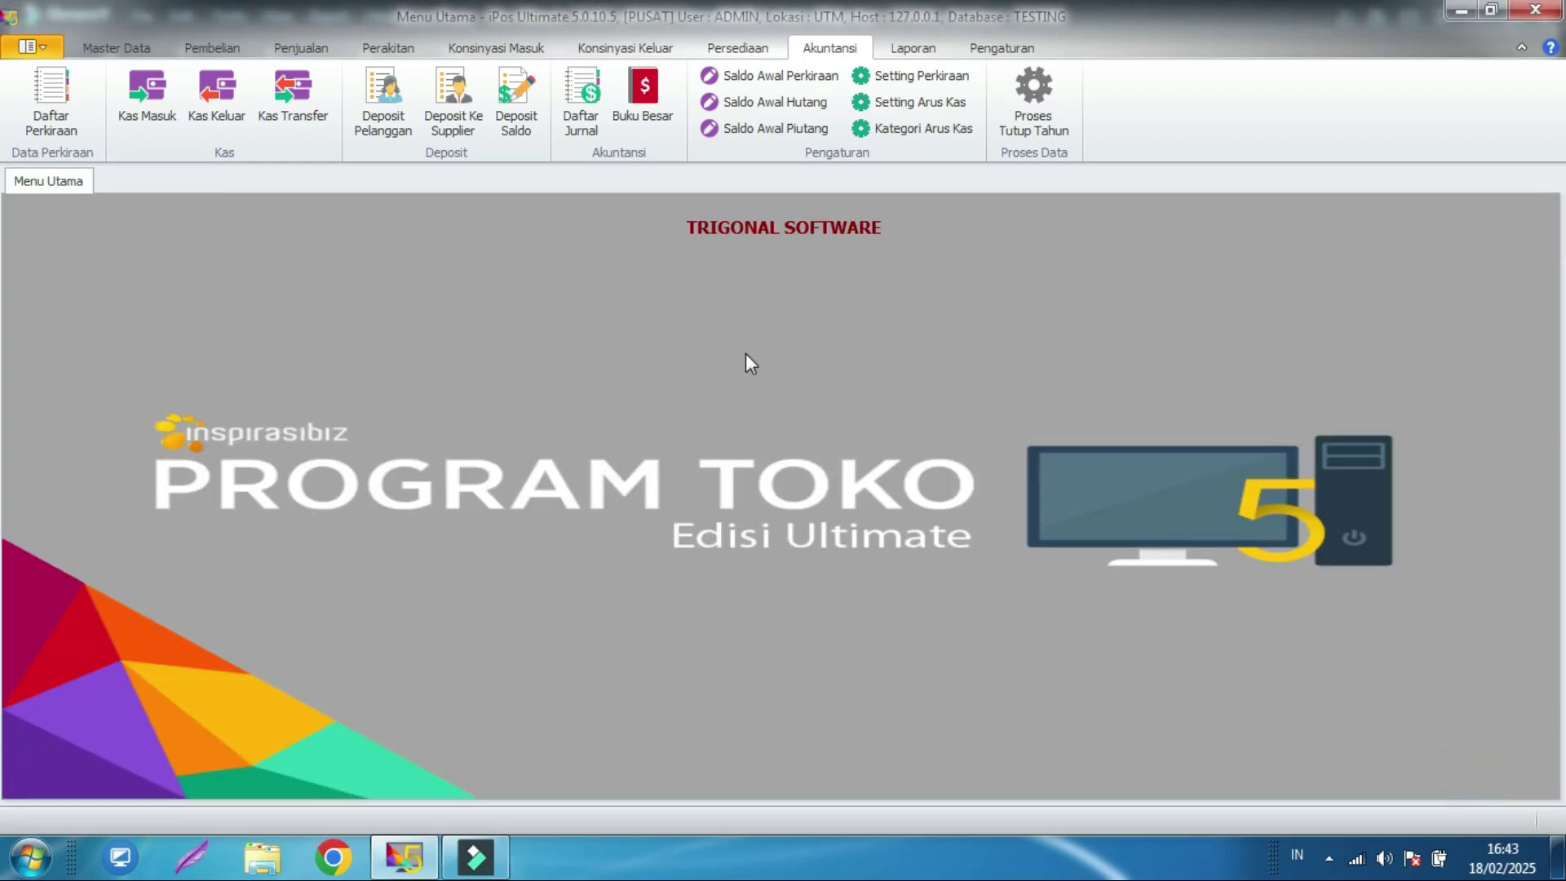
# - Open Saldo Awal Perkiraan and enter 1.000.000 as the KAS KECIL amount
pyautogui.click(768, 79)
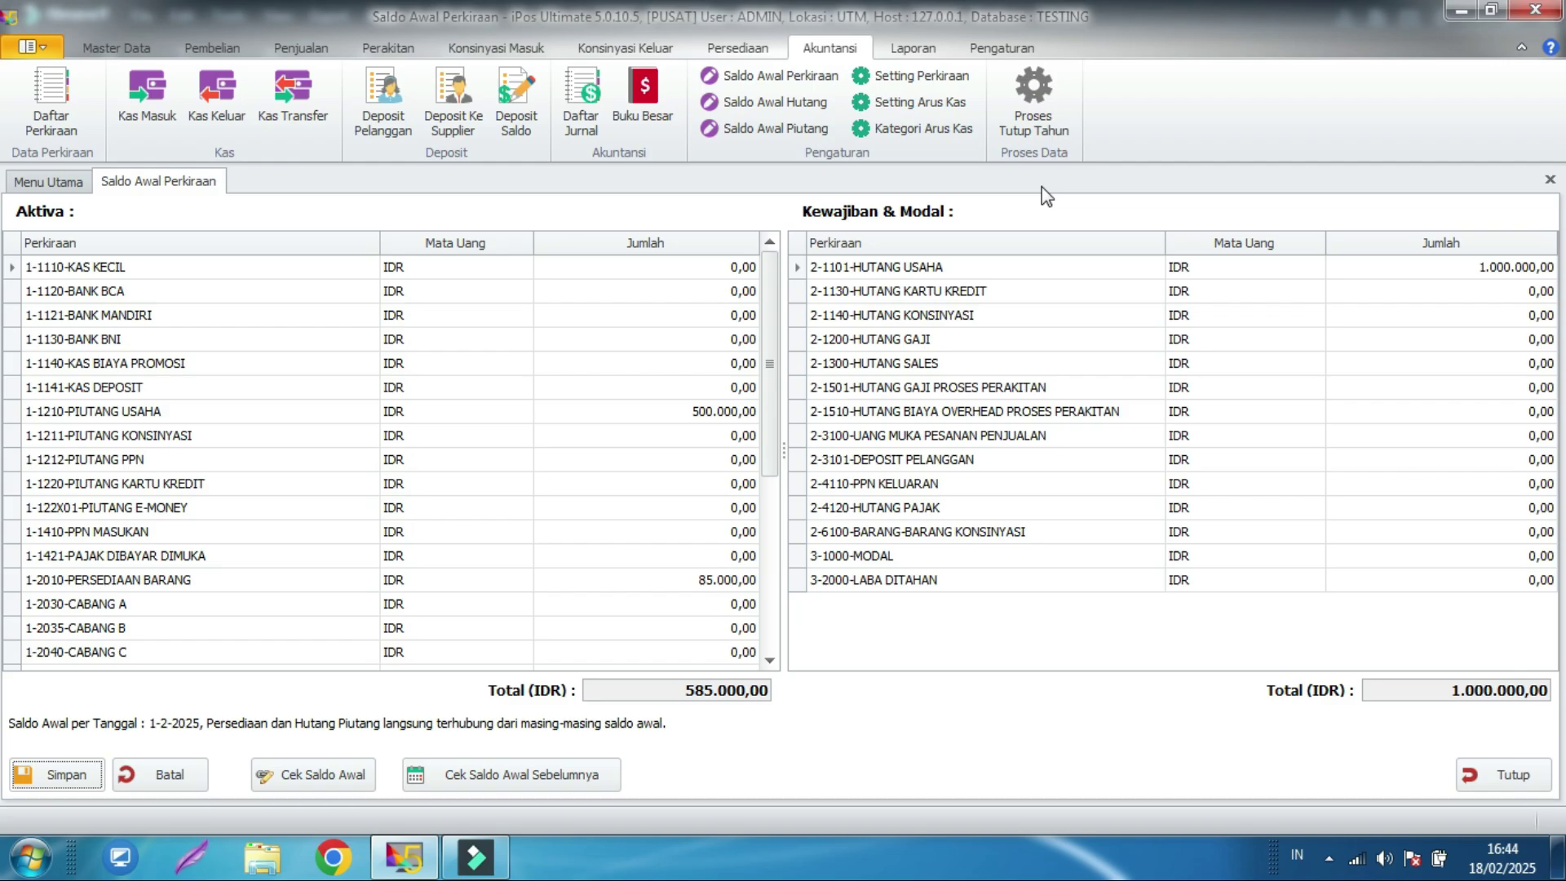
pyautogui.click(717, 272)
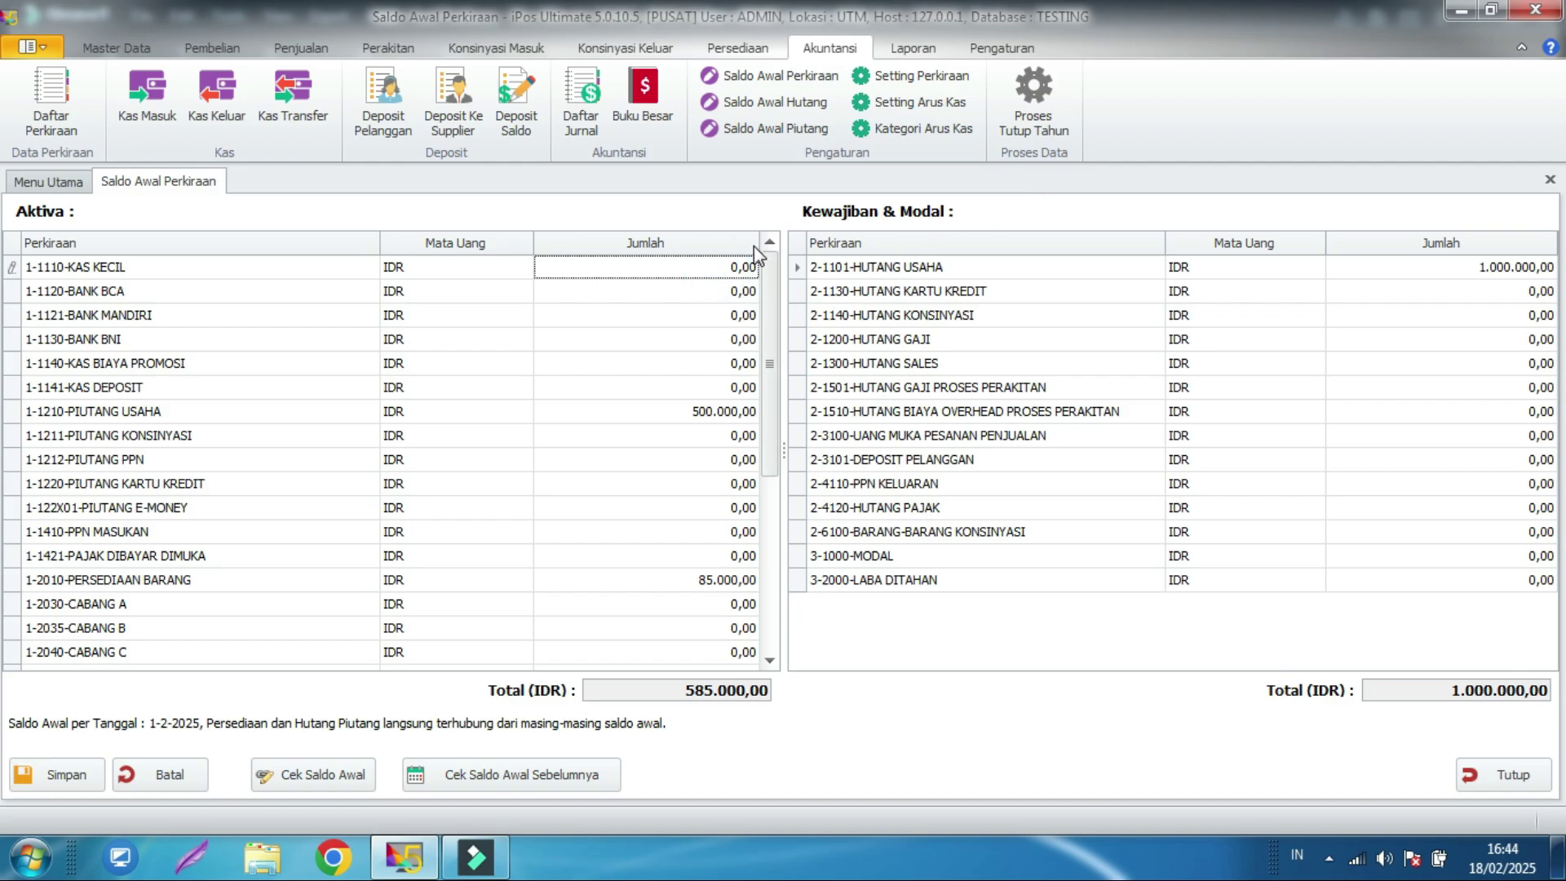
pyautogui.write('1000000')
# - Set BANK BCA to 2.000.000, correcting the mistyped amount, so assets total 3.585.000
pyautogui.click(686, 291)
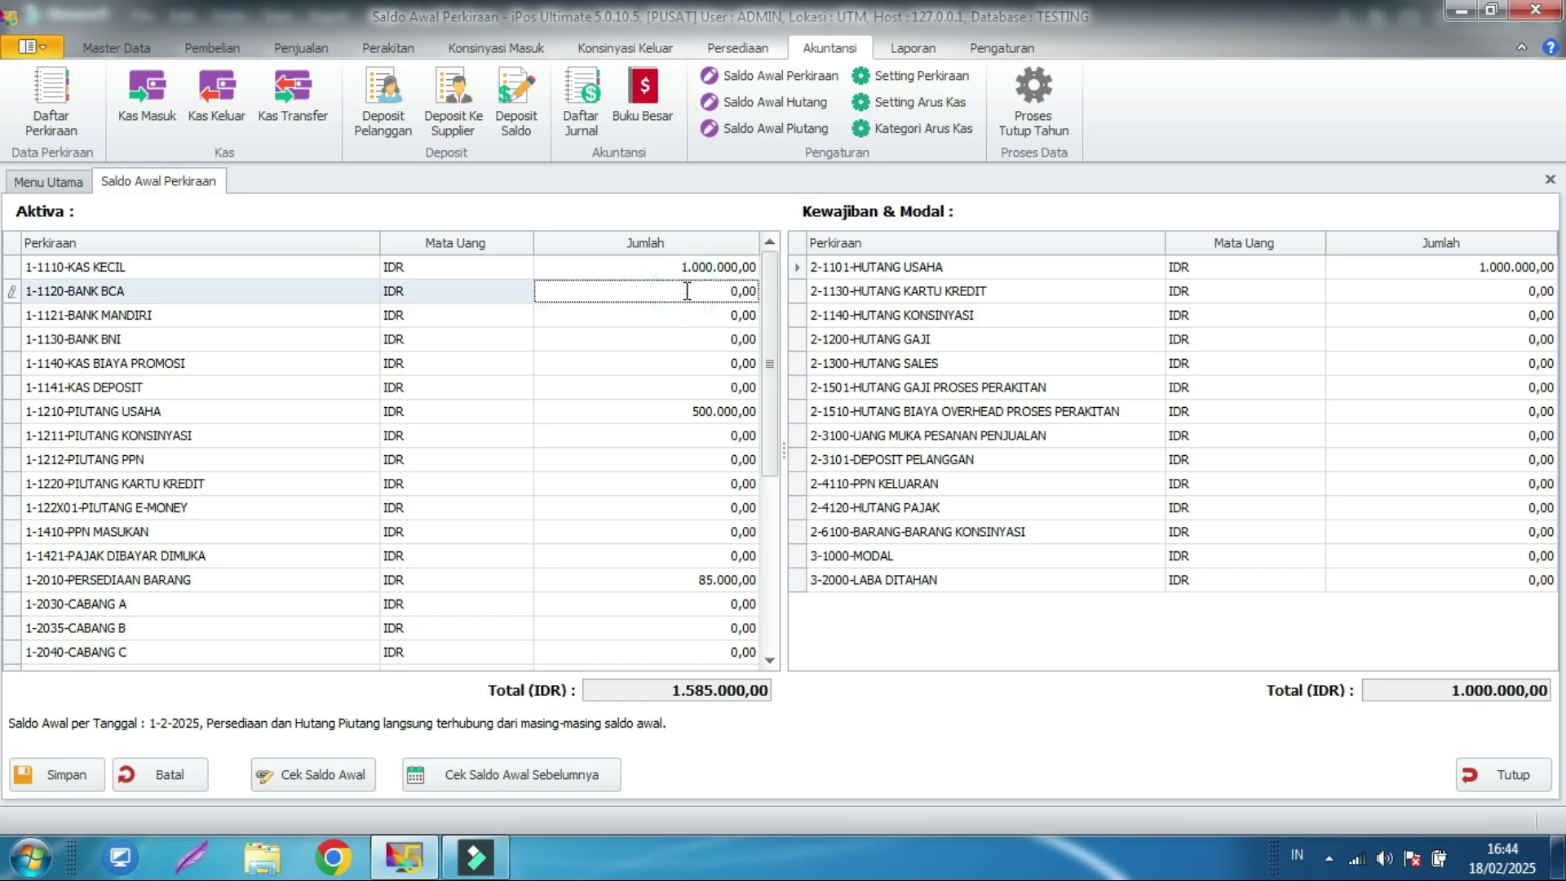
pyautogui.write('2000000')
pyautogui.scroll(-3, 652, 368)
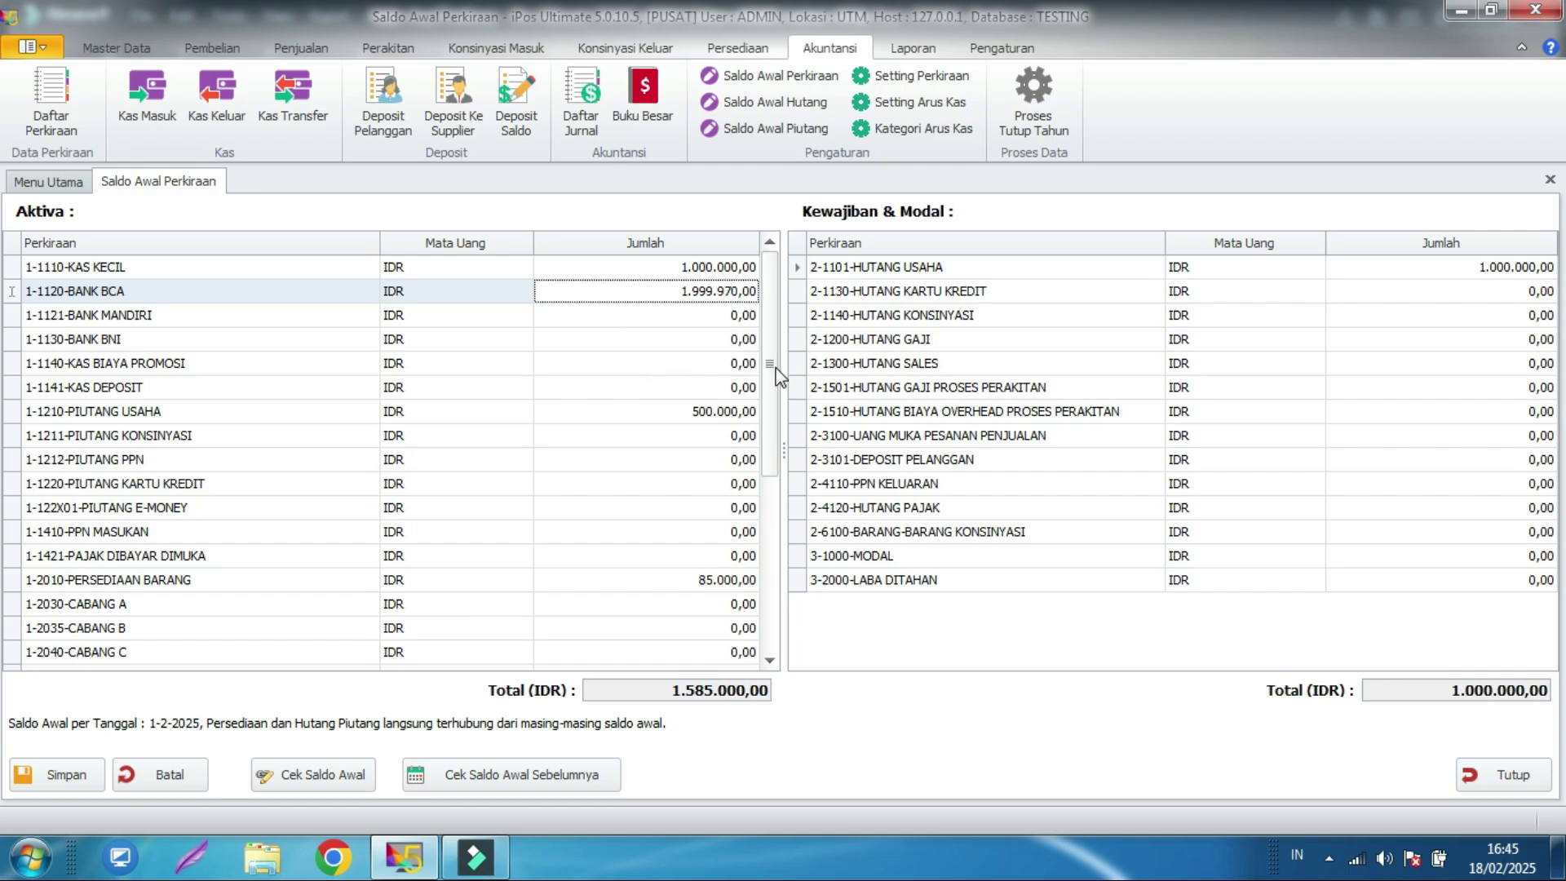
pyautogui.scroll(-1, 774, 375)
pyautogui.scroll(1, 774, 374)
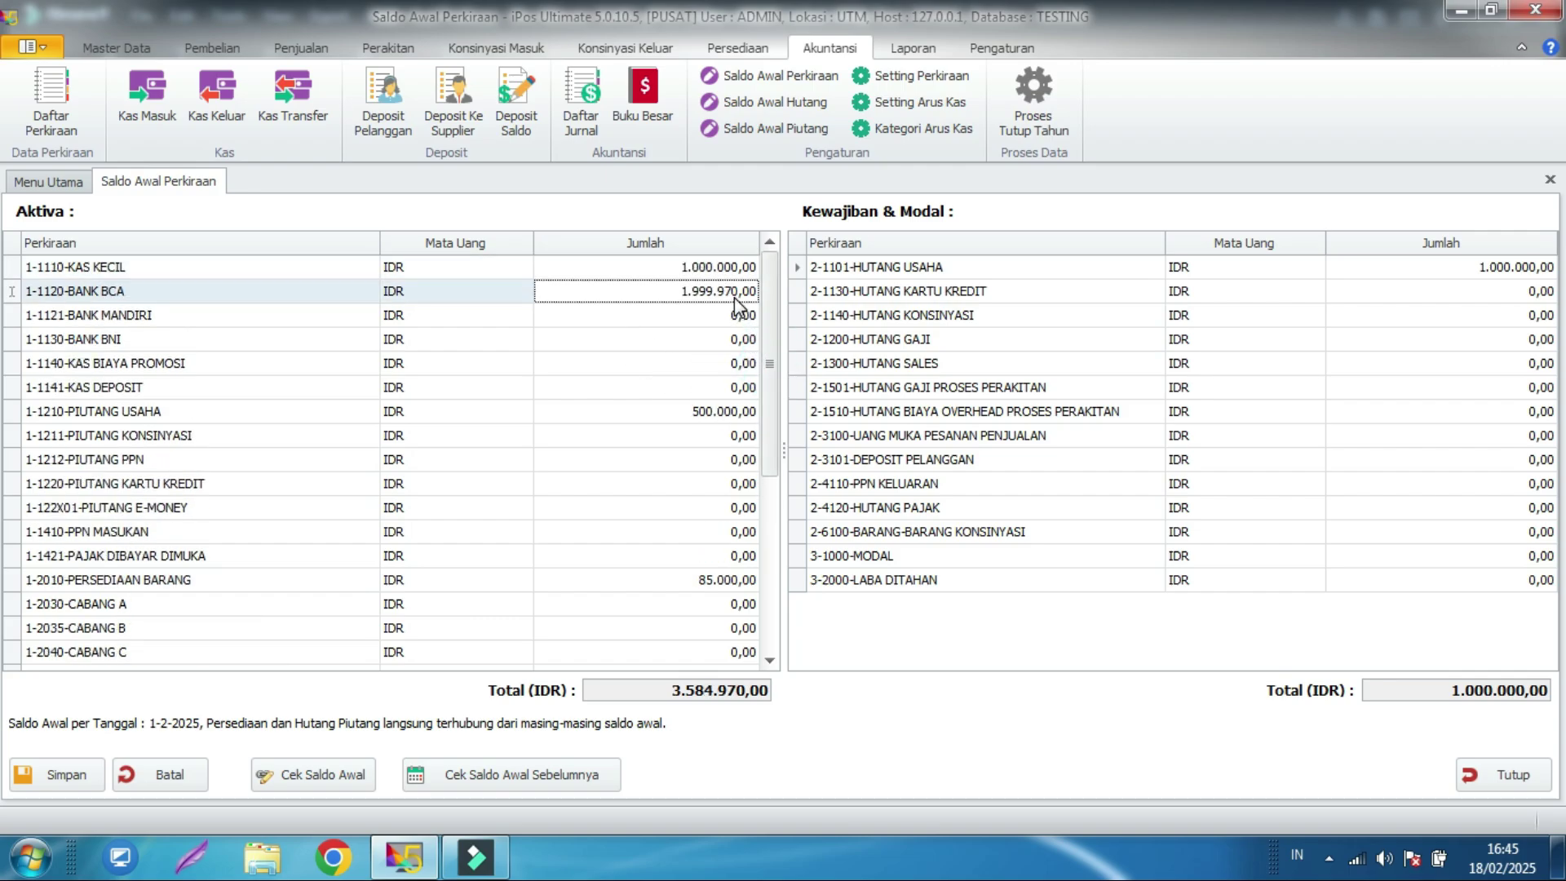
pyautogui.moveTo(732, 292); pyautogui.dragTo(674, 292)
pyautogui.write('200000')
pyautogui.press('Tab')
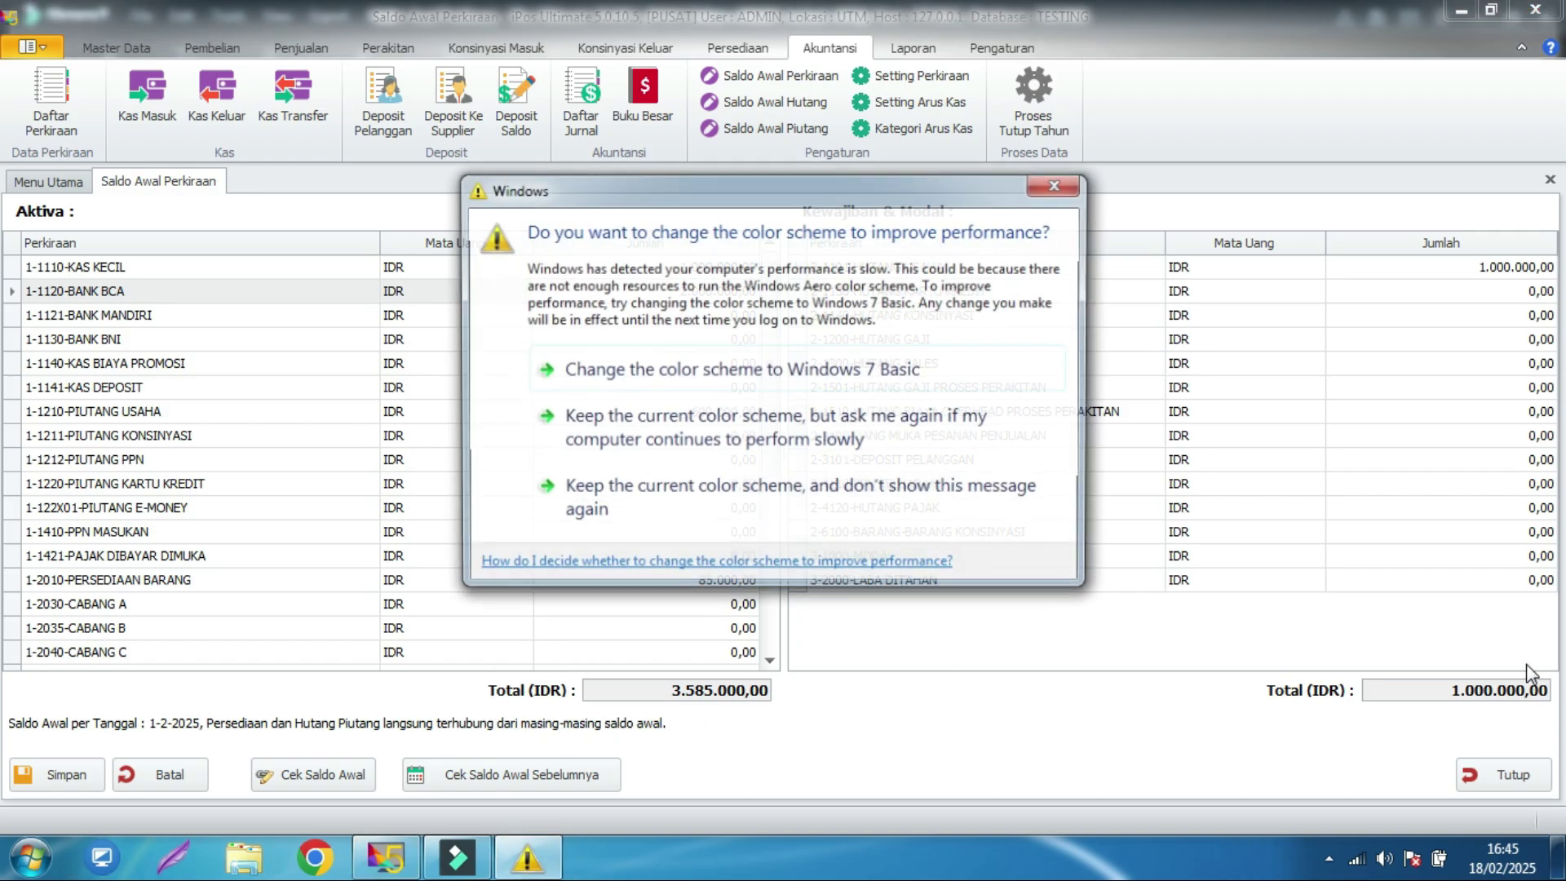
# - Dismiss the colour-scheme prompt and set MODAL to 2.585.000, balancing both sides at 3.585.000
pyautogui.click(1058, 183)
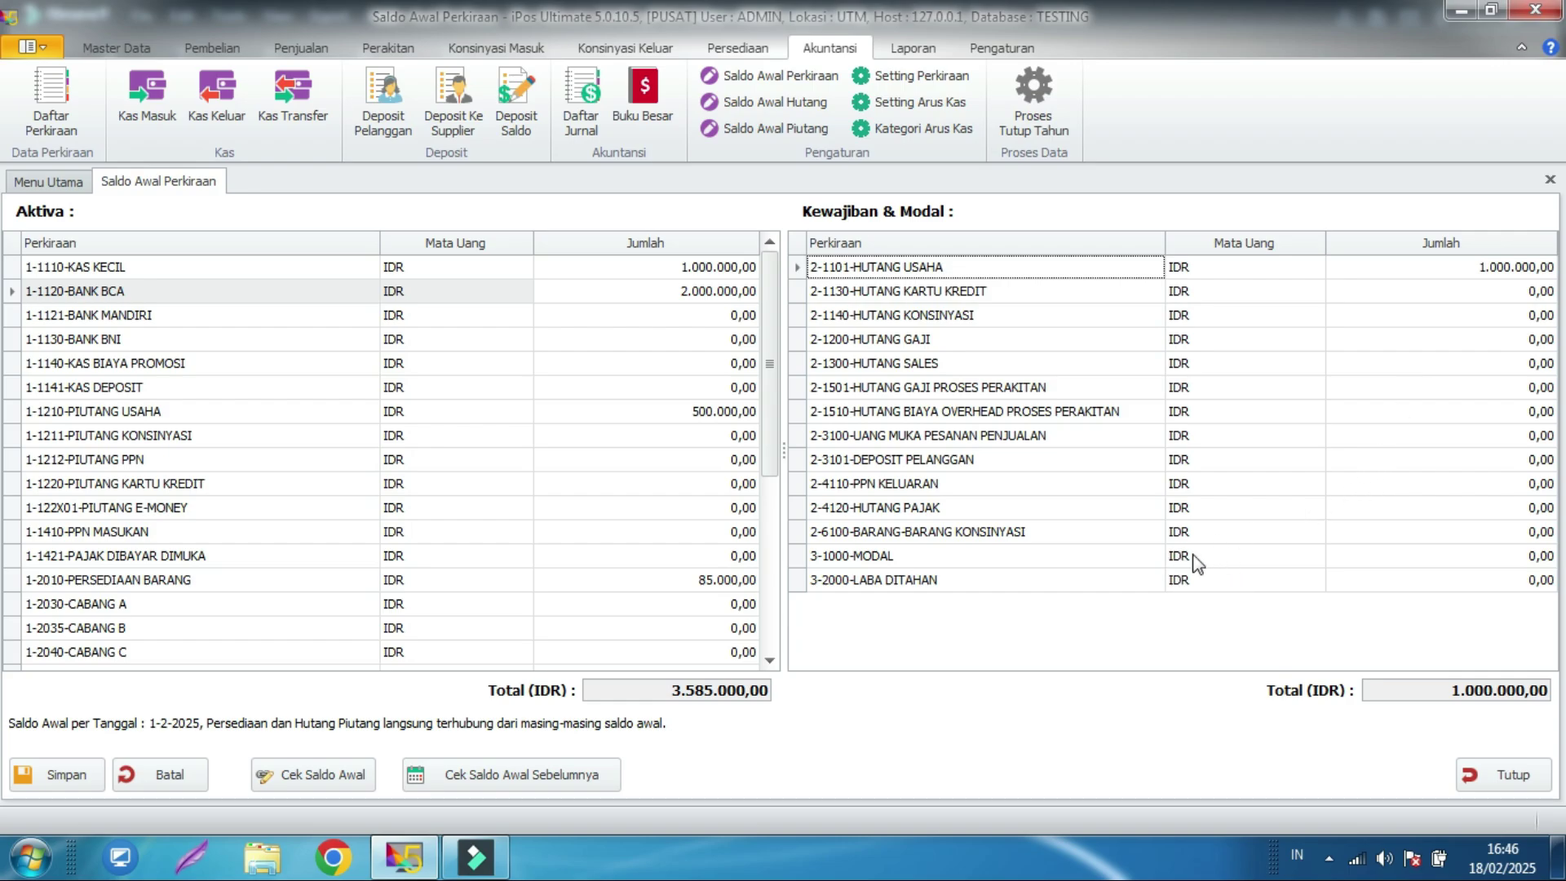
pyautogui.click(1369, 558)
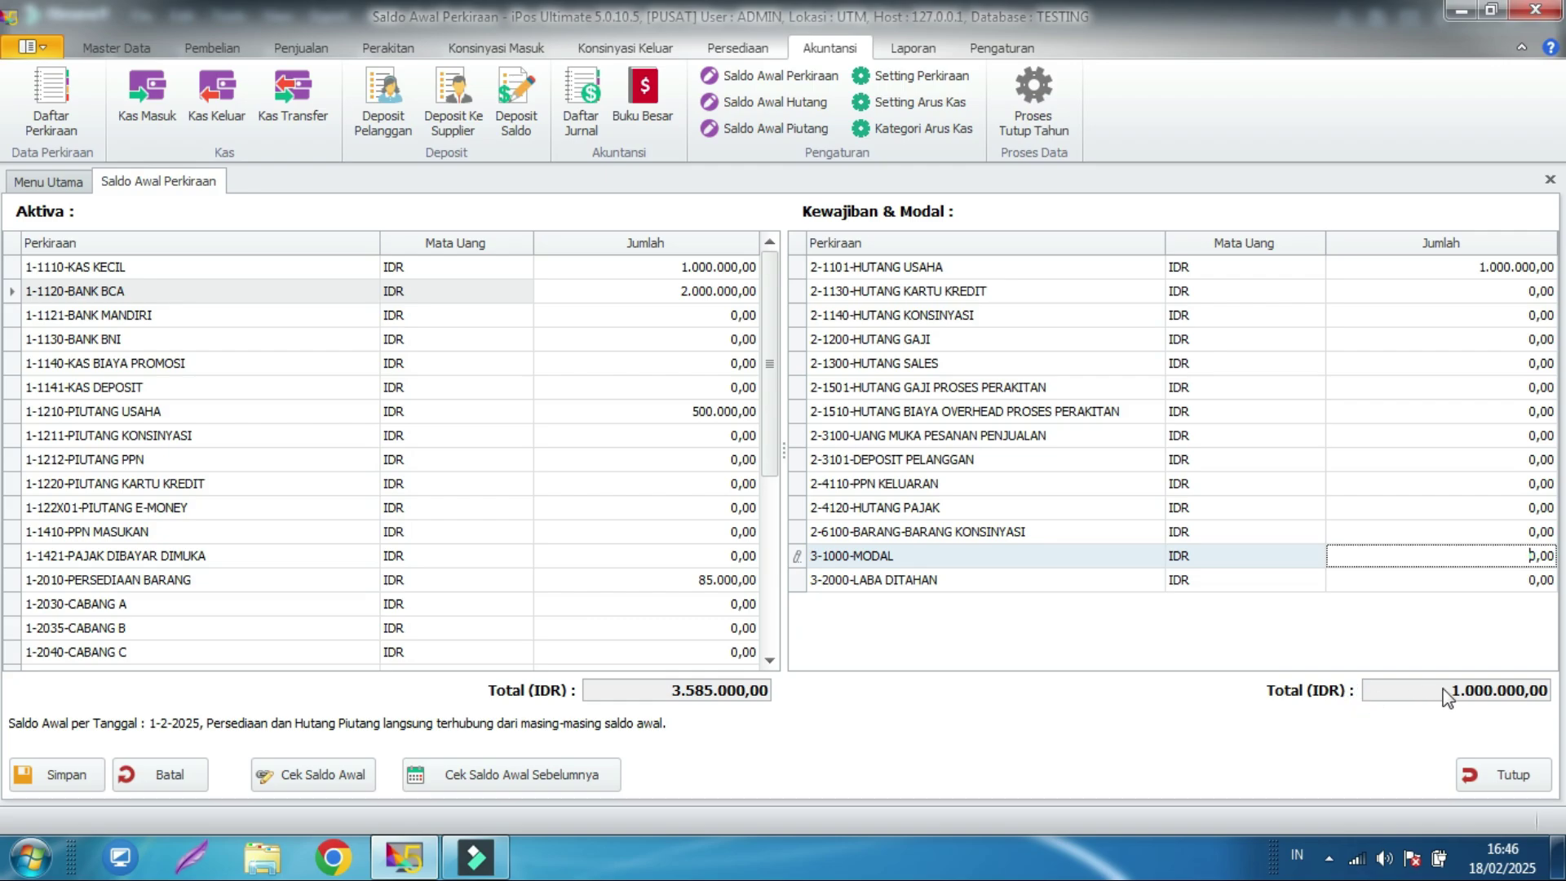
pyautogui.click(1447, 557)
pyautogui.write('25802585000')
pyautogui.press('Return')
# - Save the balanced opening balances, acknowledge the confirmation, and close the window
pyautogui.click(58, 770)
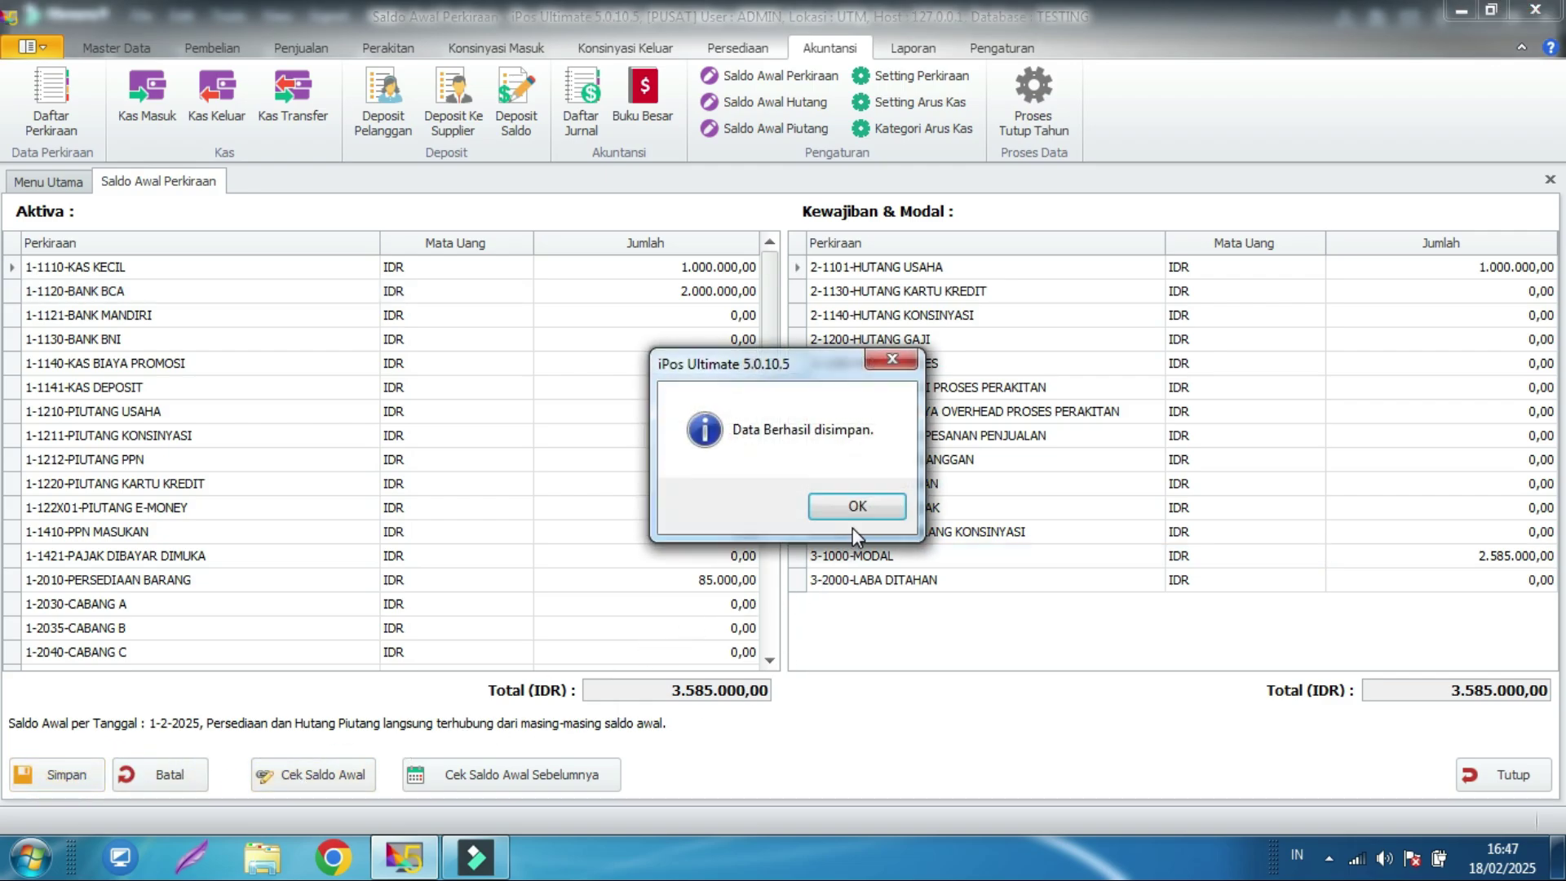
pyautogui.click(856, 510)
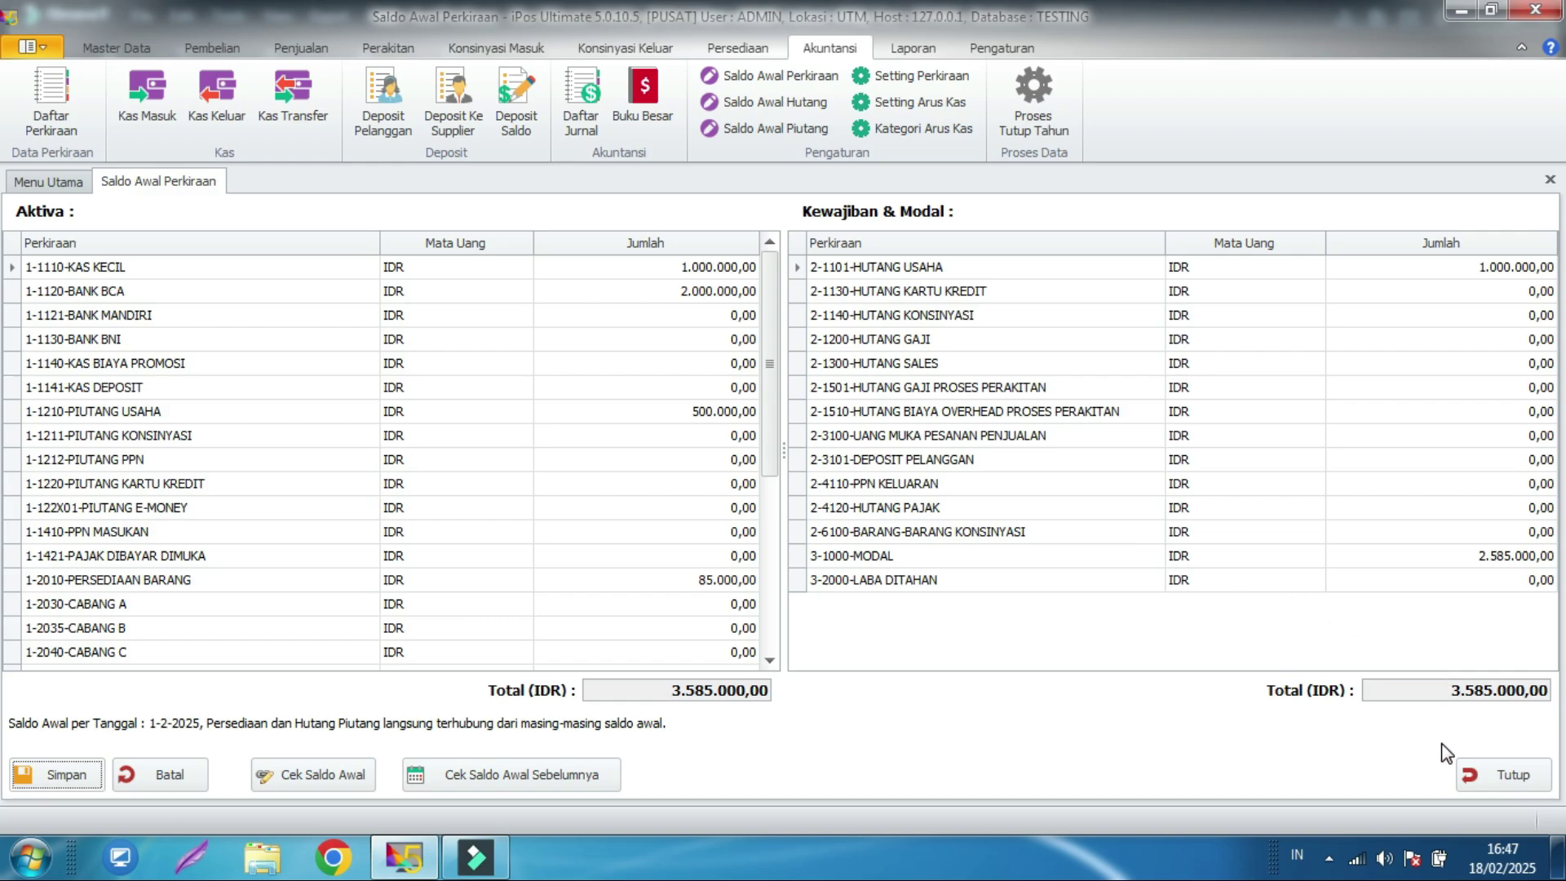
pyautogui.click(1496, 780)
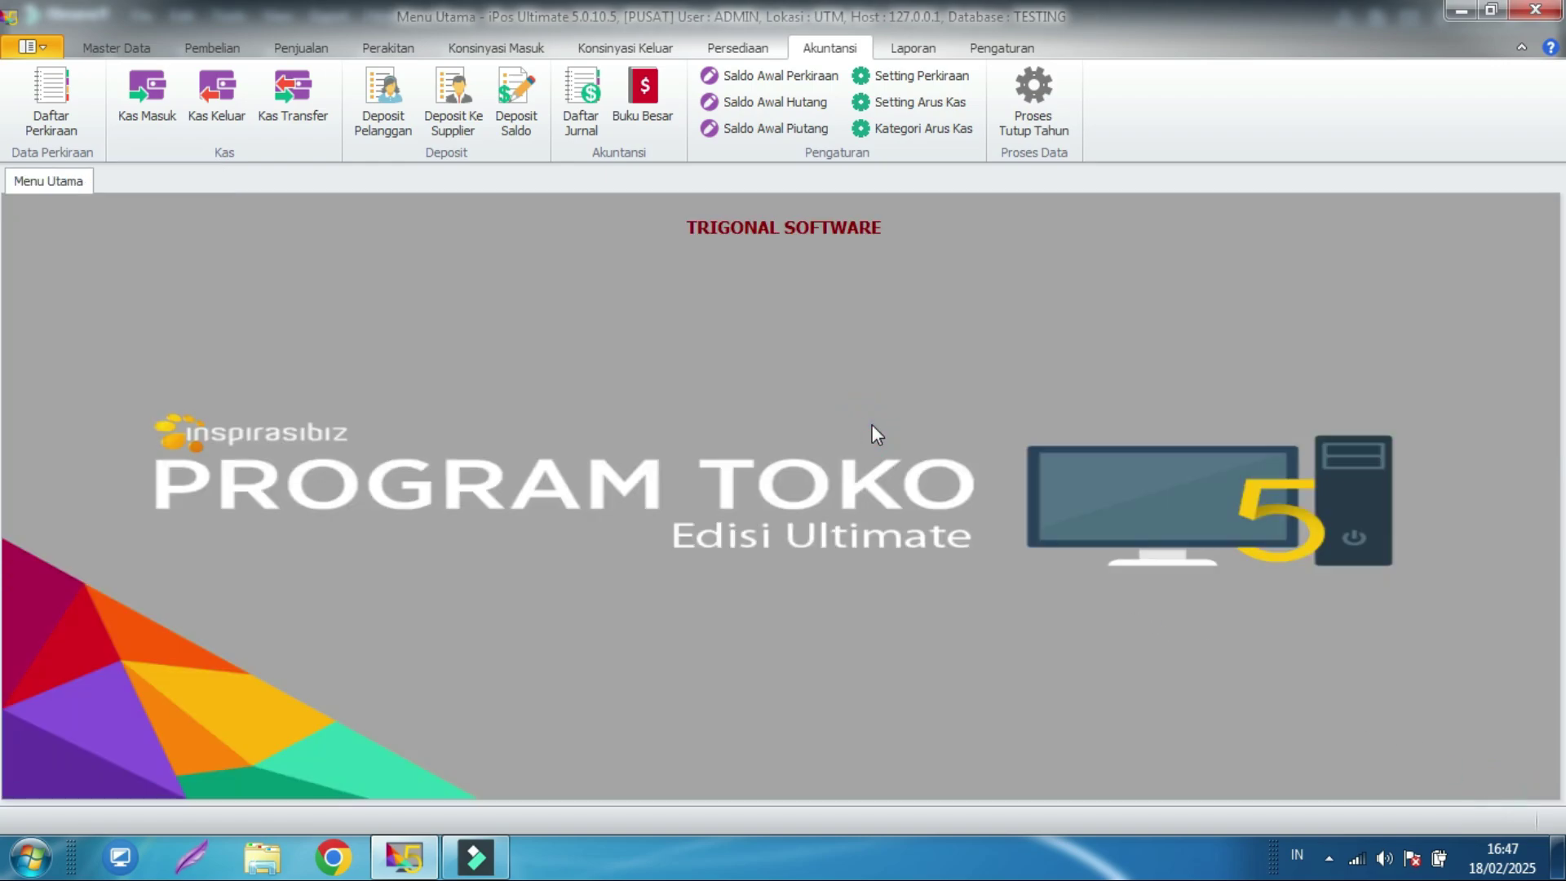